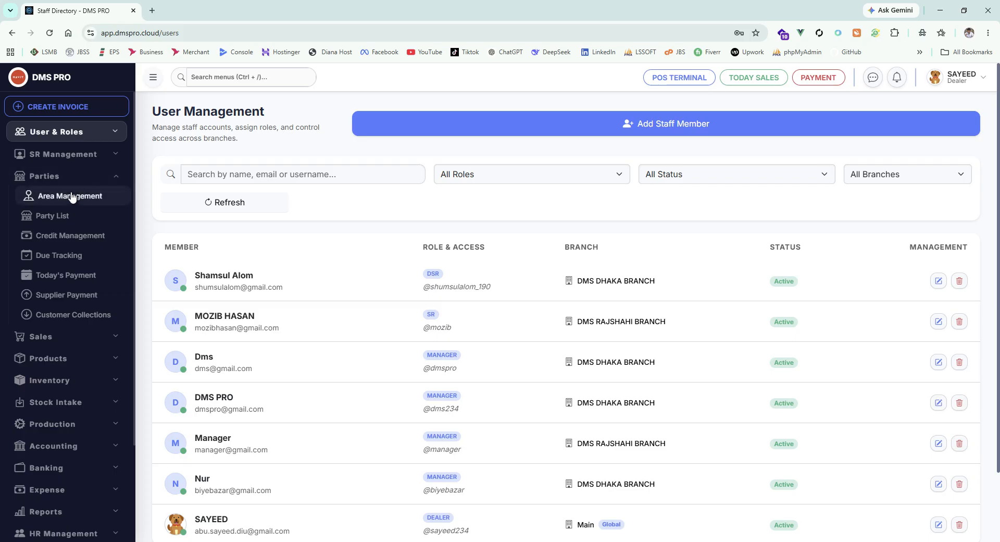
Step: Open Area Management, look over the form for registering a new geographic area, and close it without creating a zone
click(77, 198)
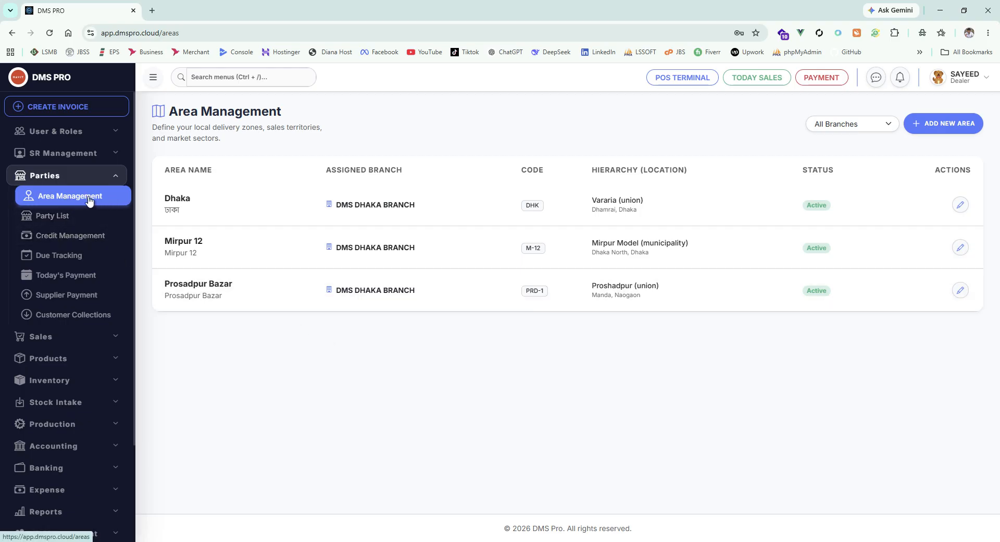
click(951, 123)
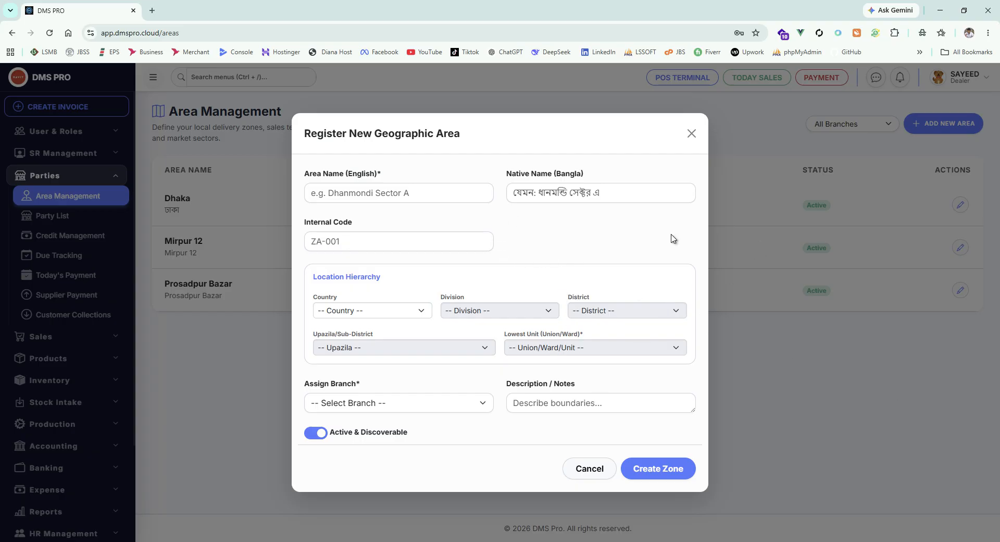
click(692, 134)
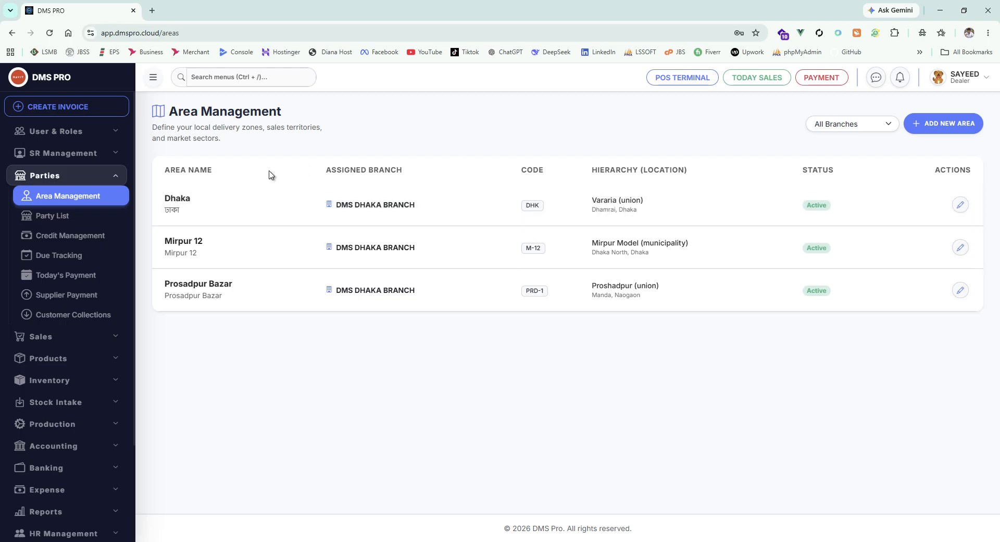
Step: Open the Party List and look through the entries for all parties
click(78, 215)
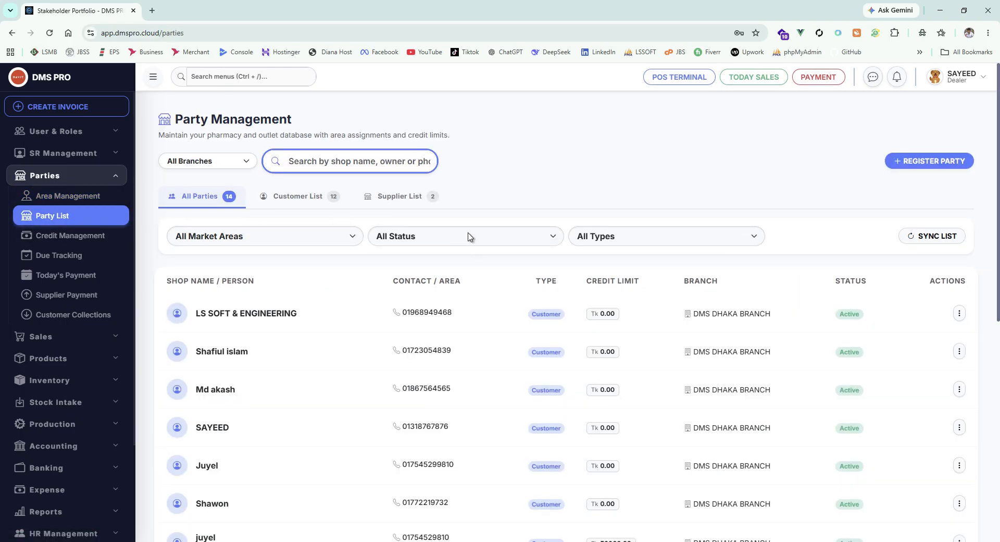
scroll(468, 237, down, 6)
scroll(459, 242, up, 5)
scroll(455, 245, up, 1)
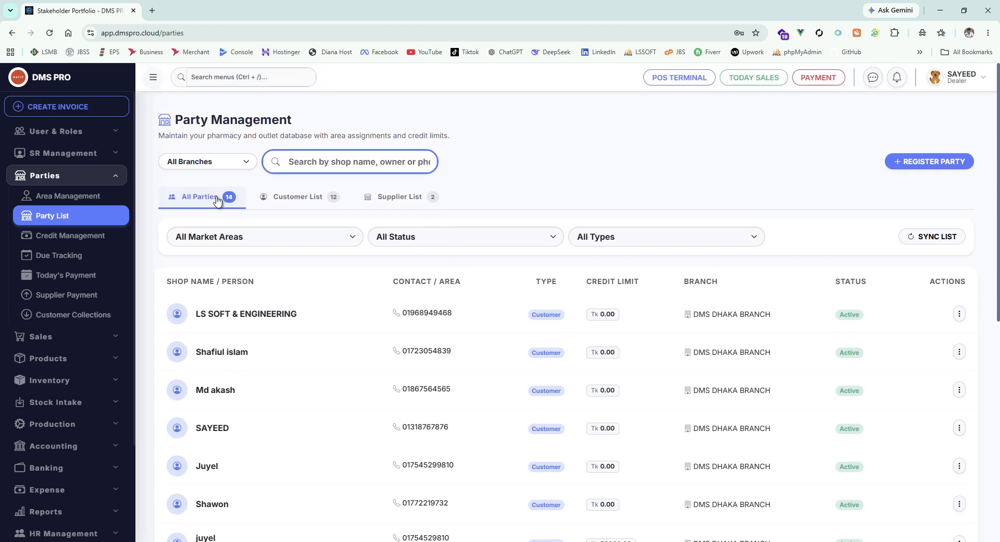
scroll(324, 269, down, 7)
scroll(386, 297, down, 1)
scroll(391, 292, up, 8)
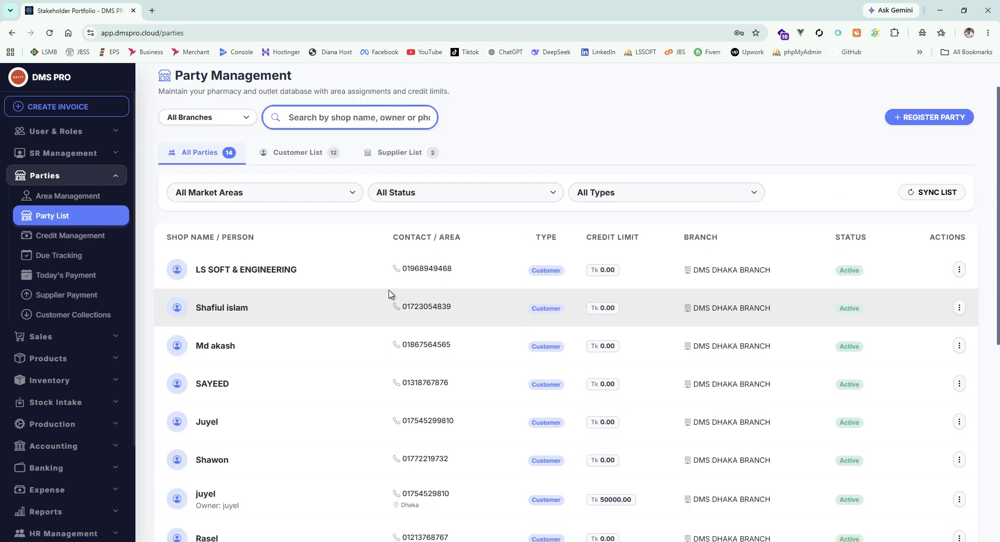
scroll(397, 290, down, 3)
scroll(397, 290, up, 3)
Step: View the customer-only list and the supplier-only list, ending on the customers
click(299, 200)
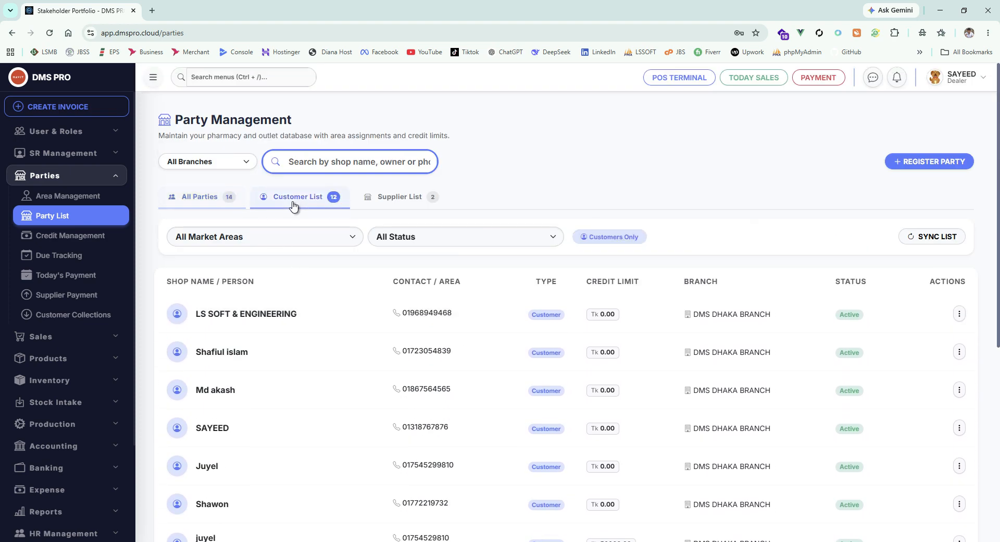
click(408, 206)
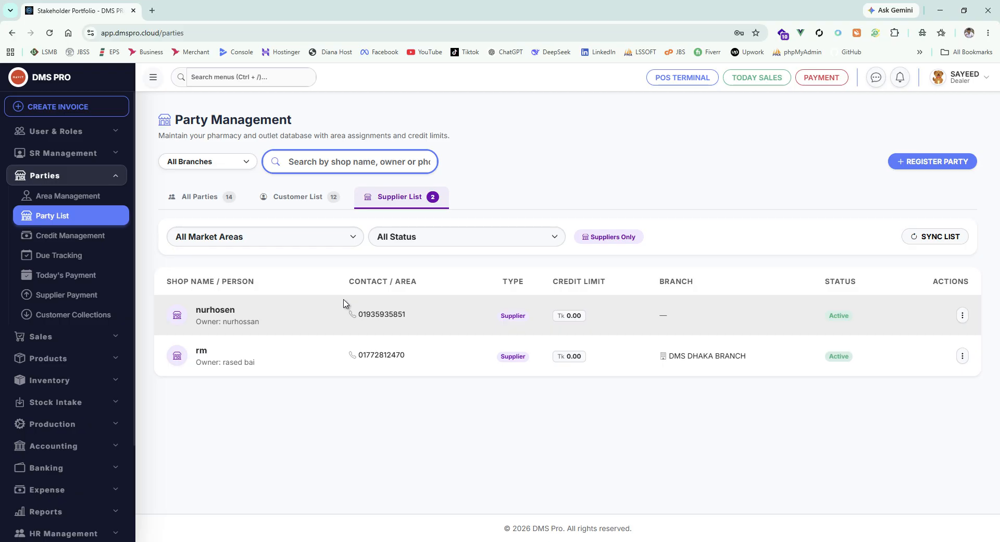
click(305, 203)
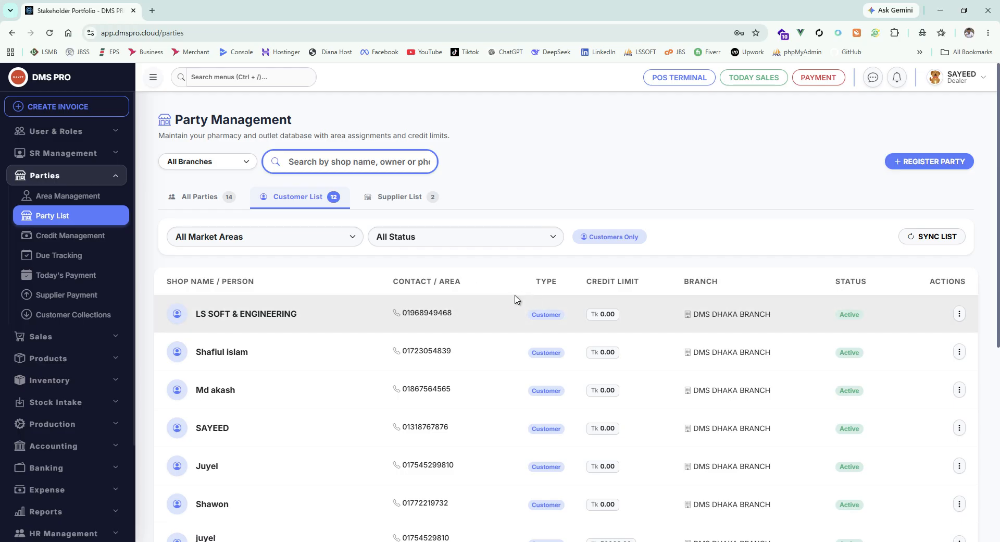
click(349, 170)
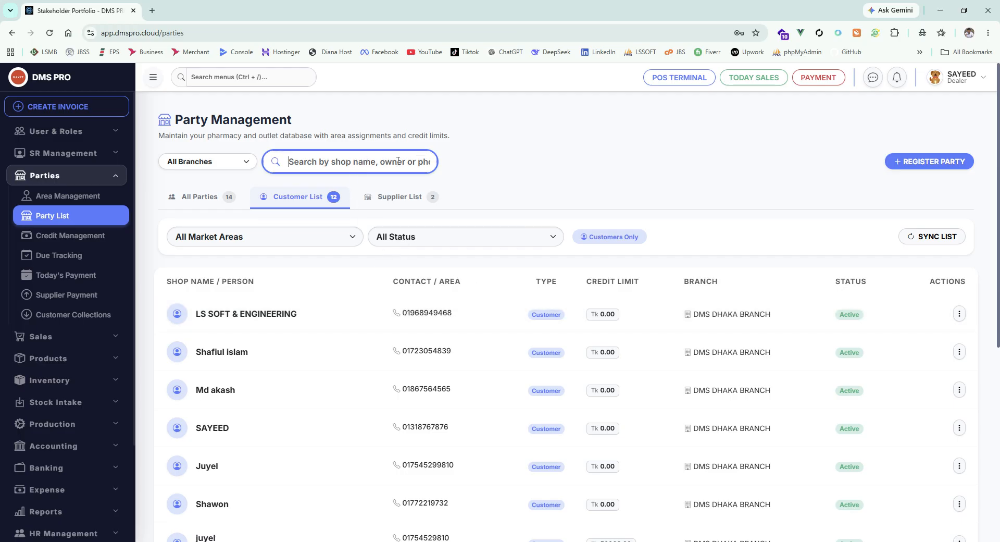
Step: Search the Supplier List for phone numbers starting with 0123, and shorten the search term to 01
click(398, 203)
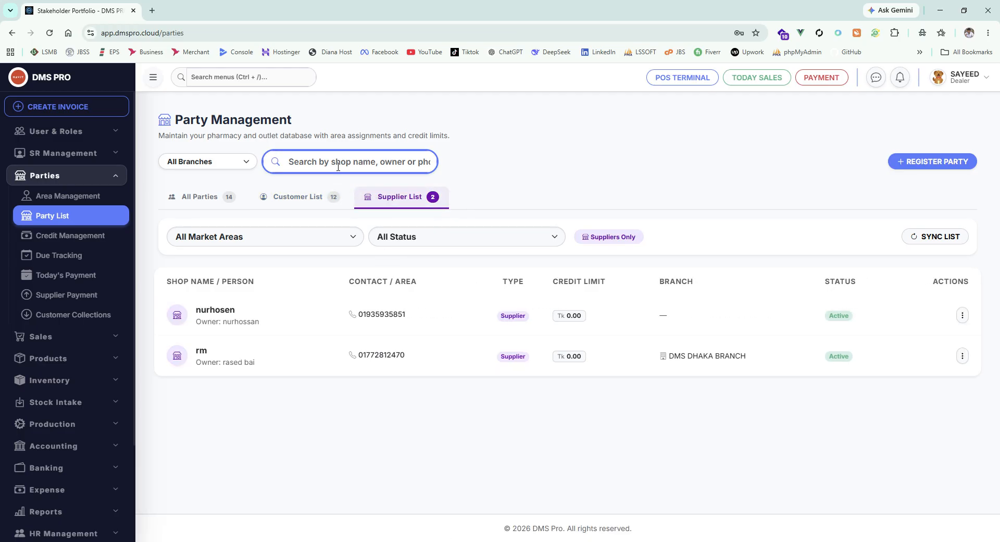
text(0123)
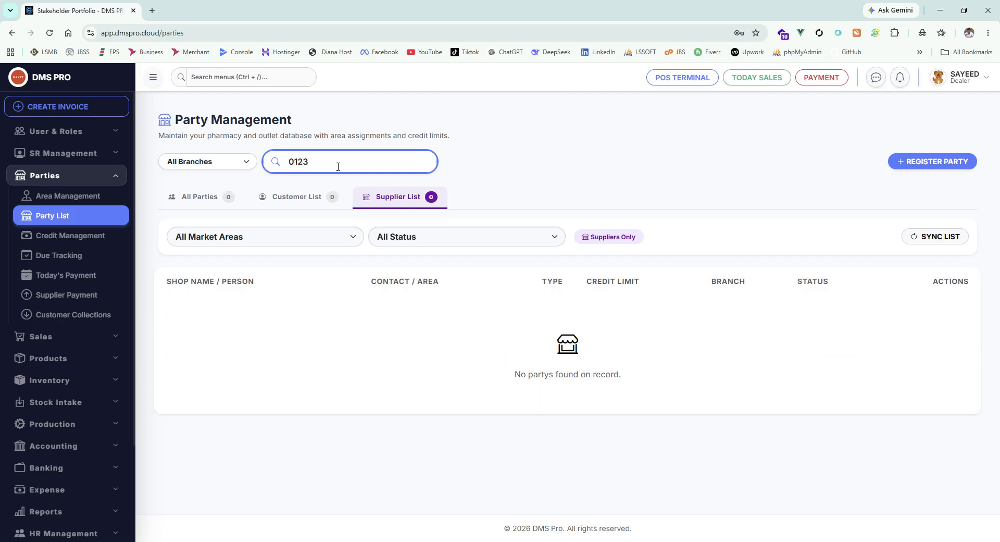
key(BackSpace)
text(3)
key(BackSpace)
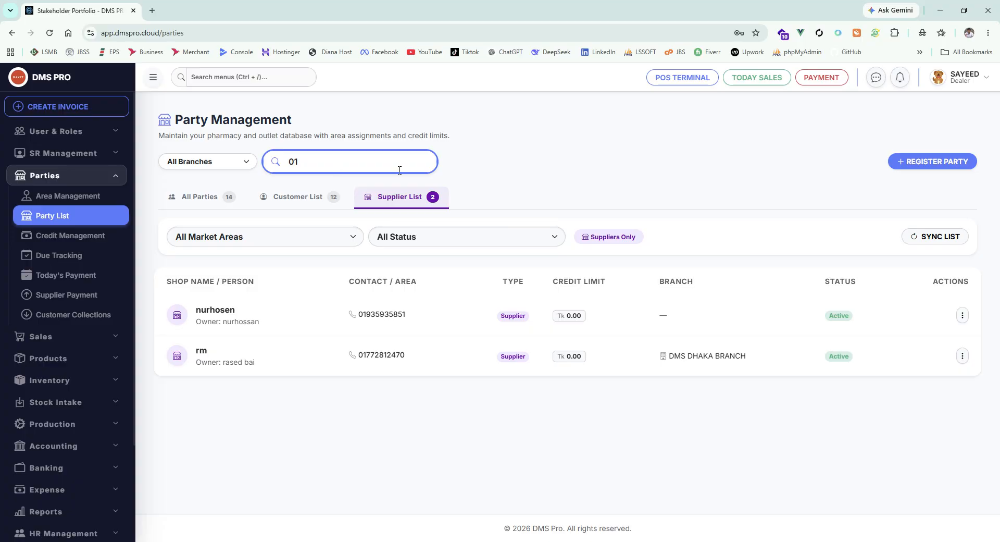
Step: Search the Customer List for phone numbers starting with 013, and clear the search term
click(298, 198)
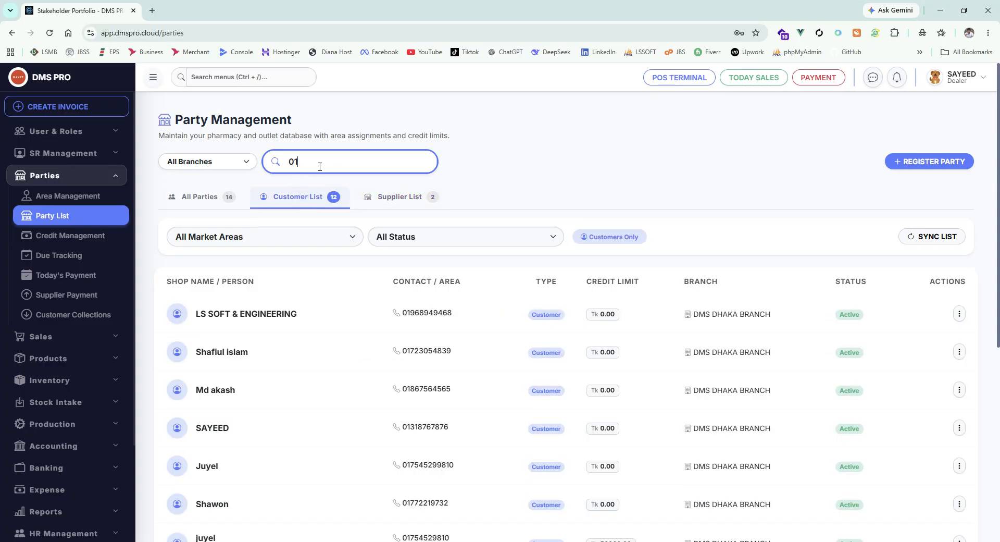
text(3)
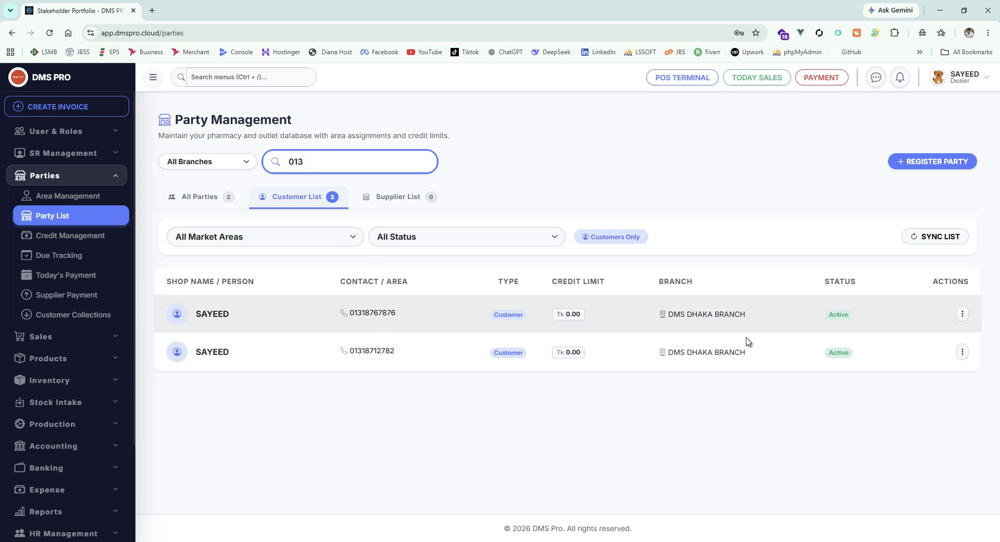
drag(361, 164, 212, 163)
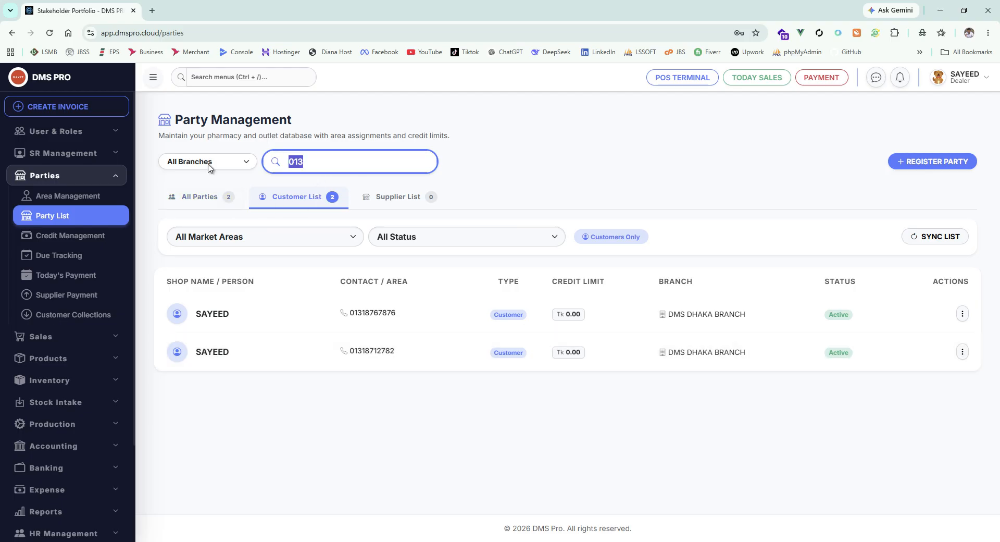
key(BackSpace)
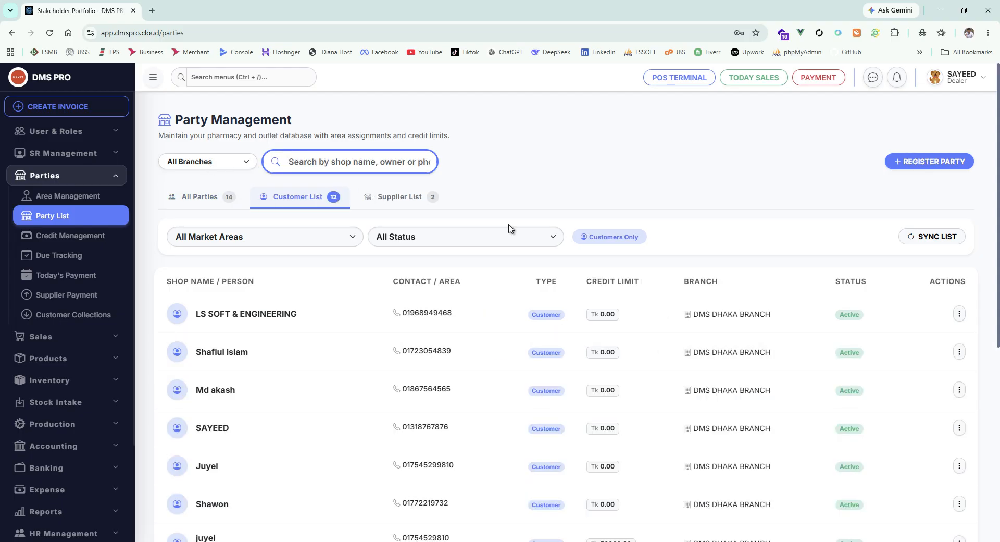
Step: Look over the profile editing form of the LS SOFT & ENGINEERING customer and close it without updating
click(959, 313)
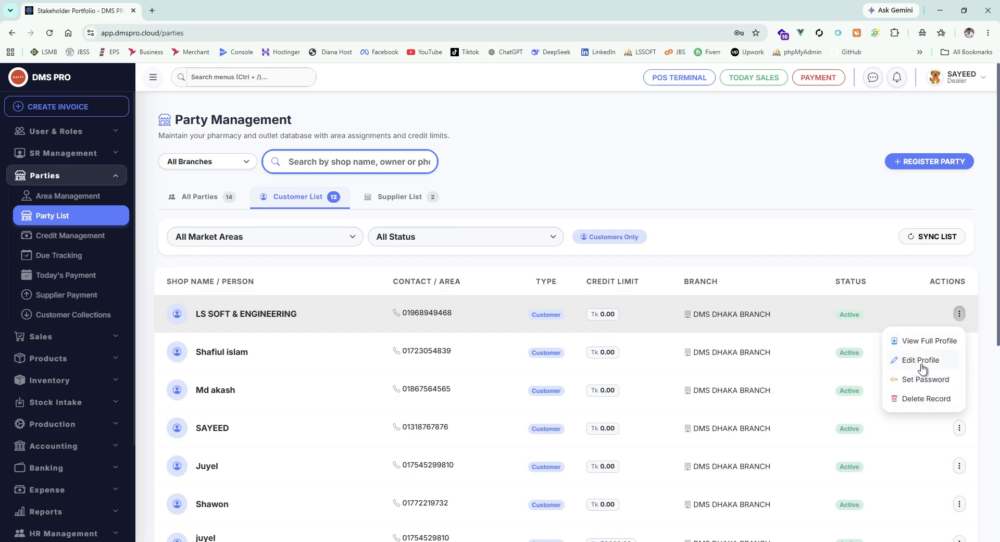
click(918, 360)
scroll(549, 339, down, 5)
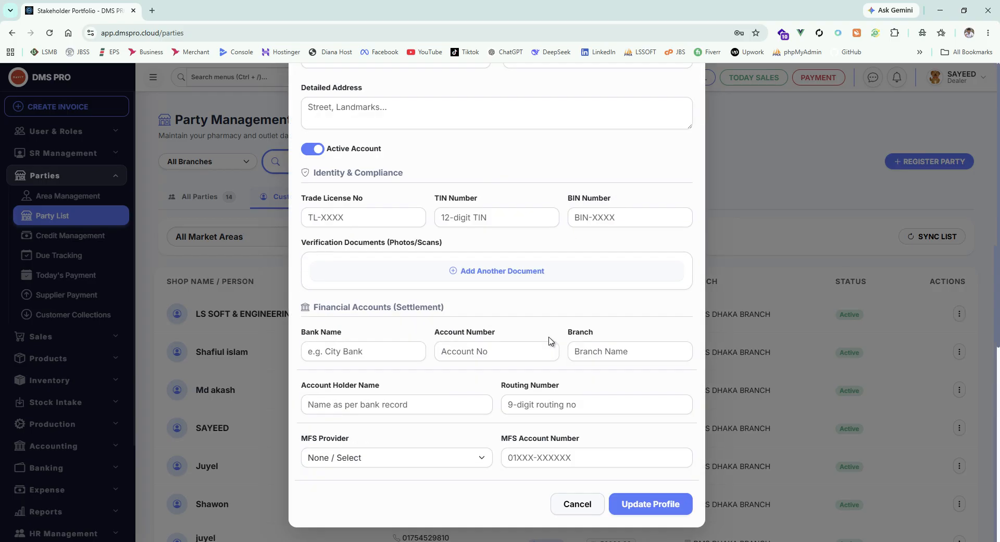
scroll(491, 221, up, 5)
click(688, 77)
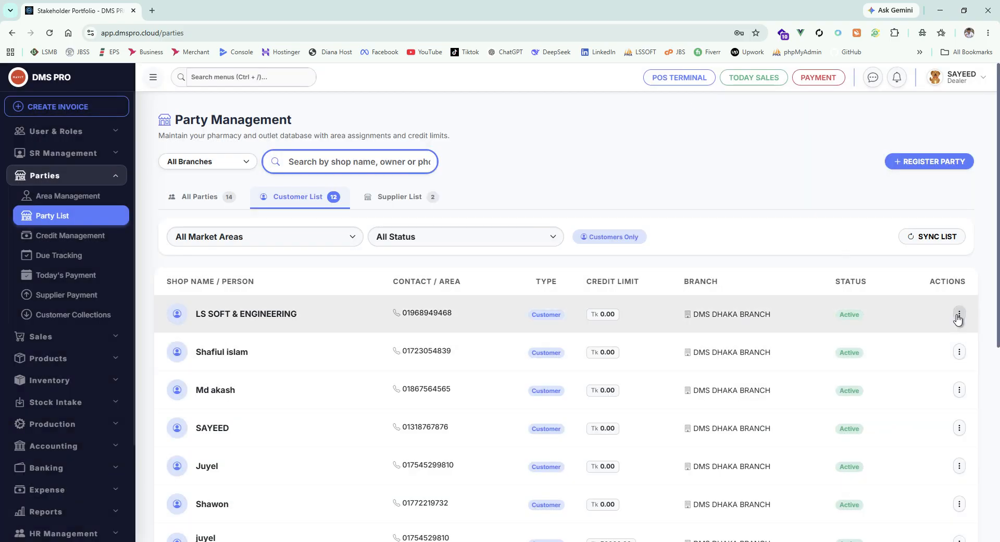
Step: Examine the full profile of LS SOFT & ENGINEERING, including its sales history and financial ledger, and return to the party list
click(959, 314)
click(934, 344)
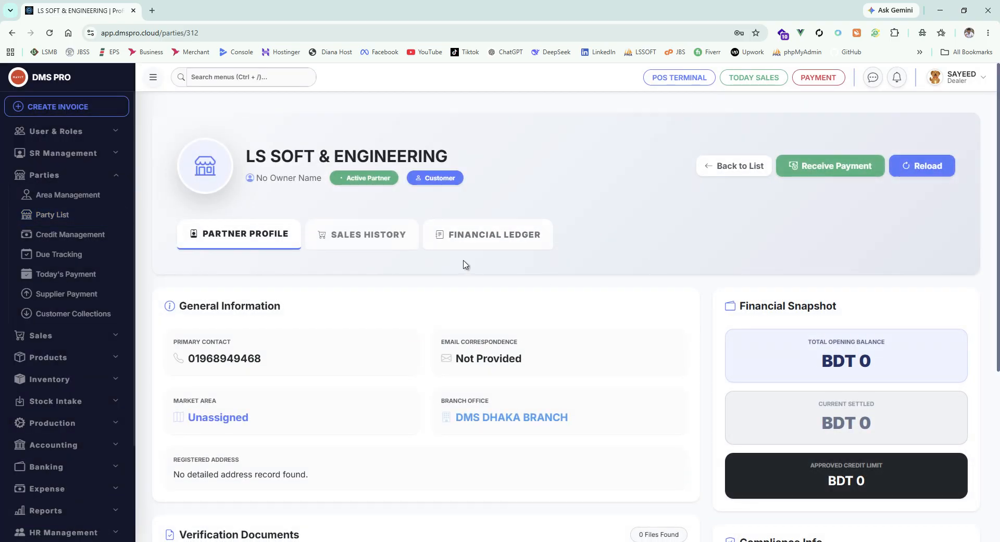
scroll(482, 264, down, 5)
scroll(482, 263, up, 5)
click(387, 225)
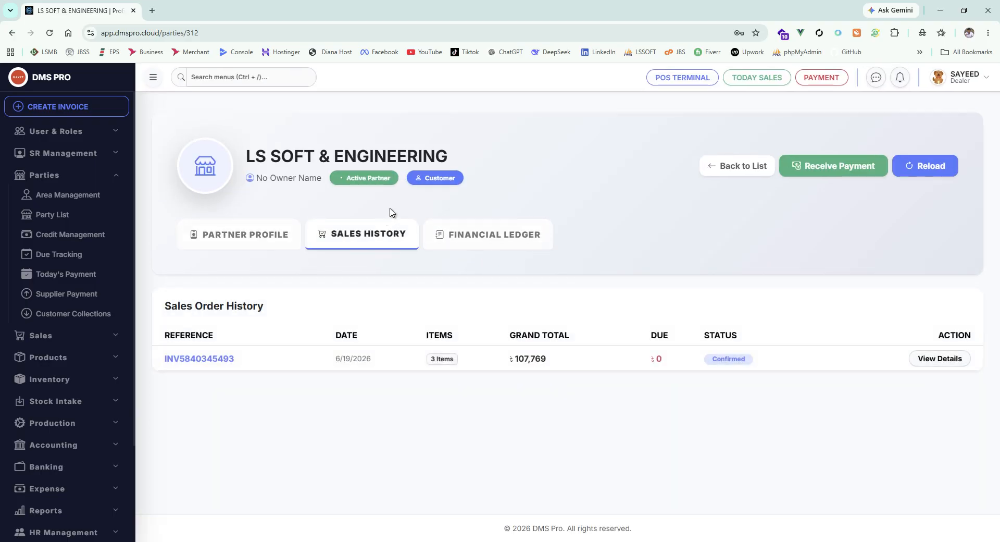
click(467, 226)
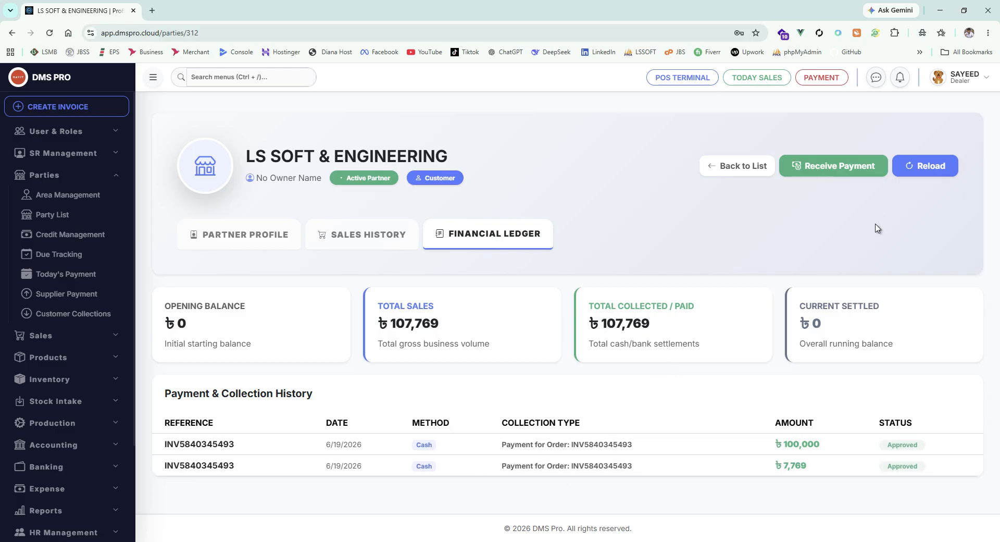
click(731, 165)
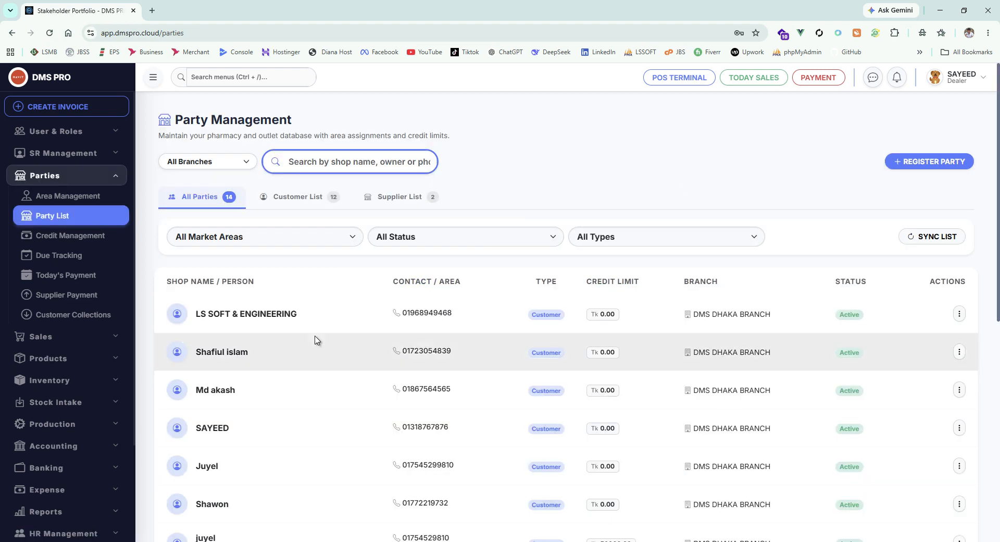
Step: Open the profile of the fourth customer in the party list and examine its current due amount
scroll(270, 321, down, 1)
scroll(242, 310, down, 3)
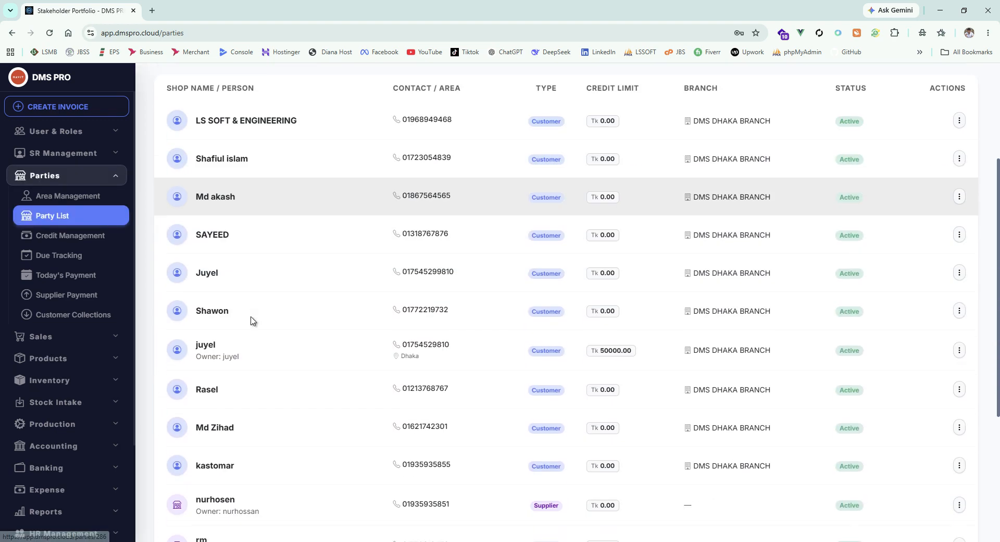
click(211, 225)
scroll(604, 279, down, 5)
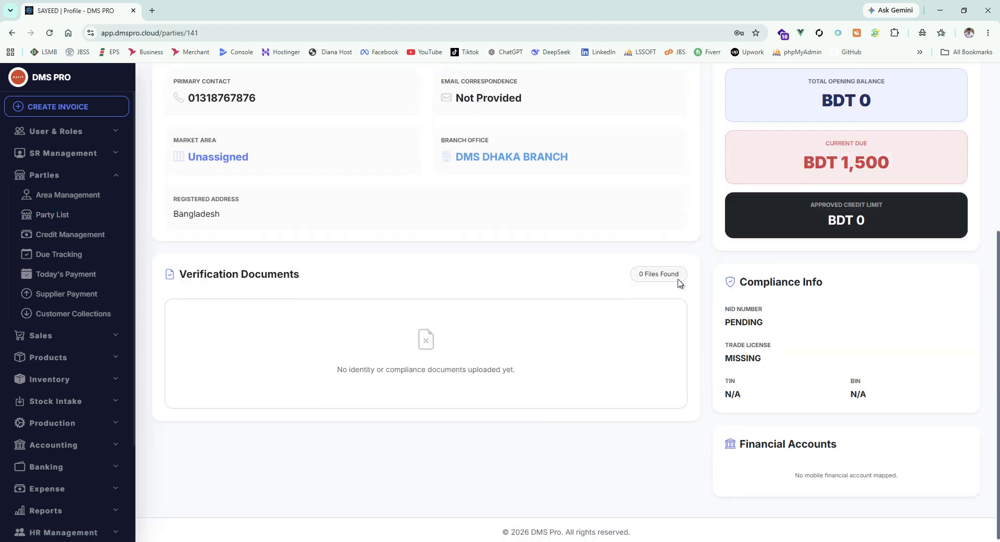
scroll(778, 289, up, 3)
drag(885, 326, 771, 336)
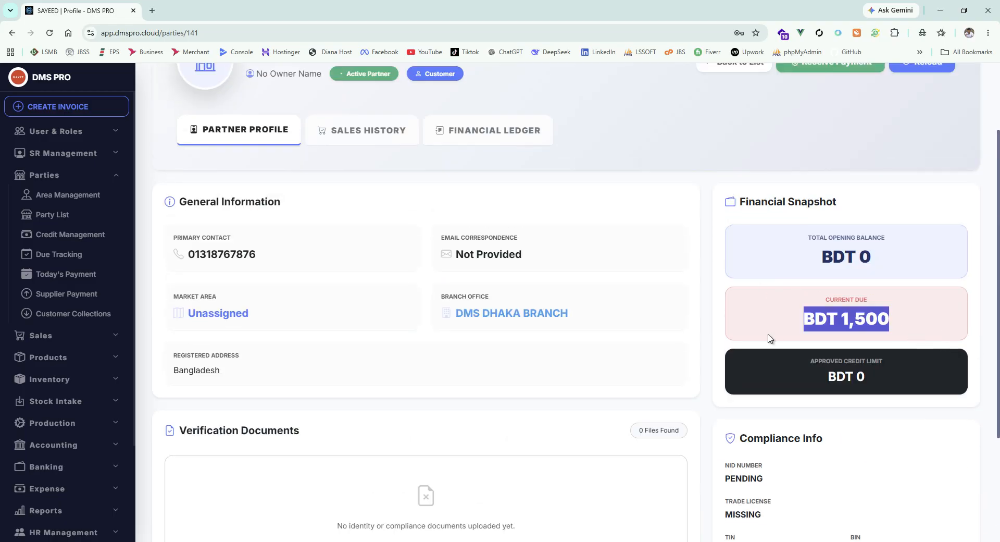
click(772, 336)
drag(902, 322, 779, 323)
click(806, 313)
Step: Review this customer's sales history and financial ledger, including the Receive Payment form, without collecting a payment
click(390, 136)
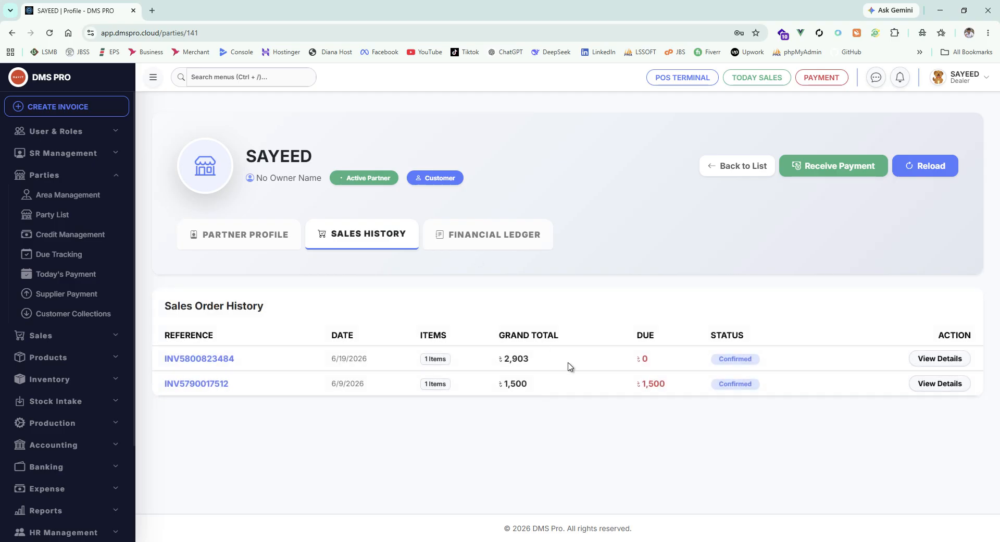
click(500, 239)
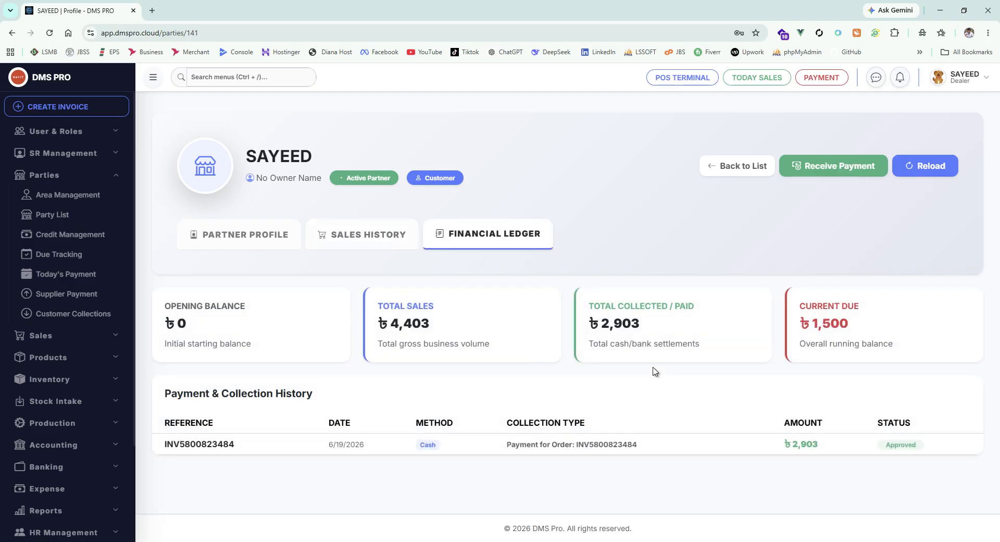
click(825, 165)
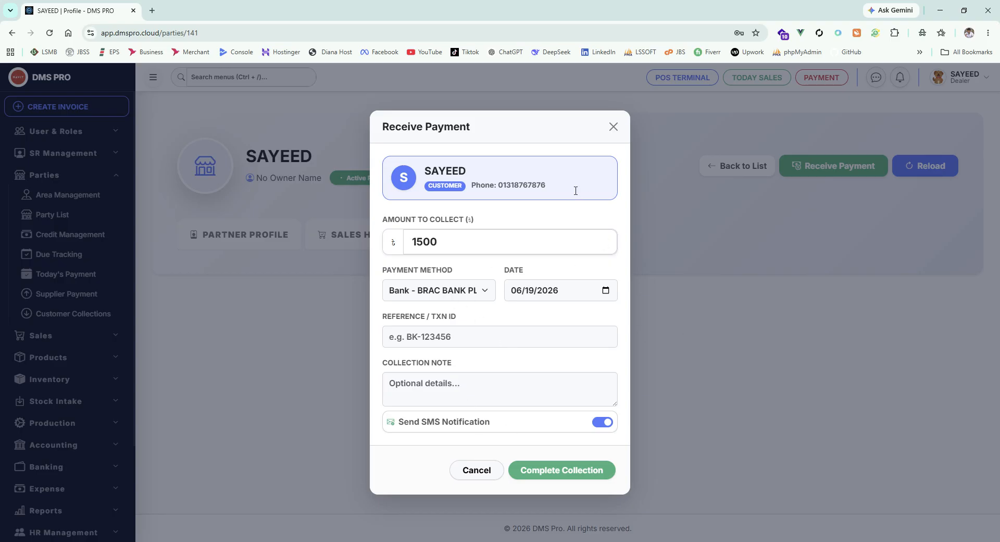
click(614, 127)
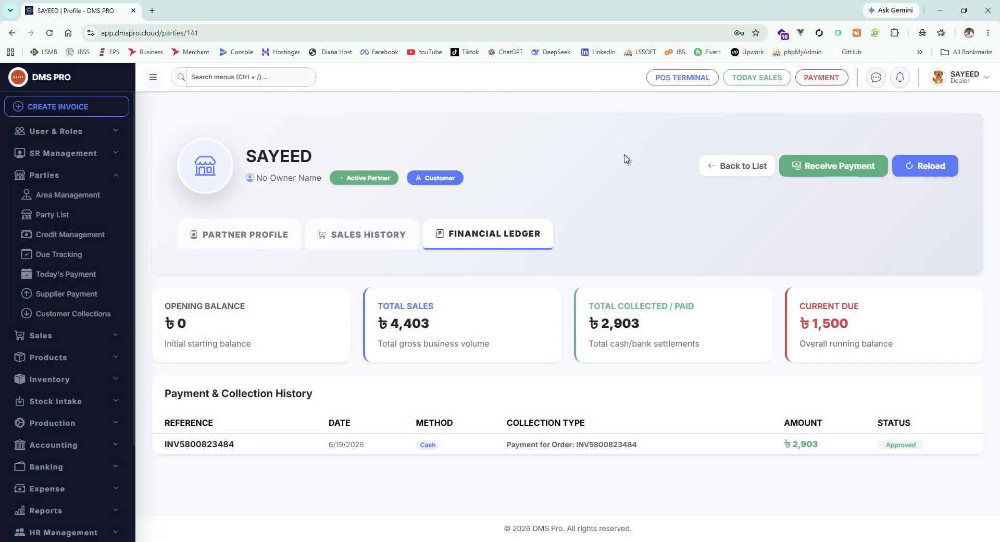
Step: Start registering a new party from the party list and enter LS SOFT as the outlet name
click(62, 215)
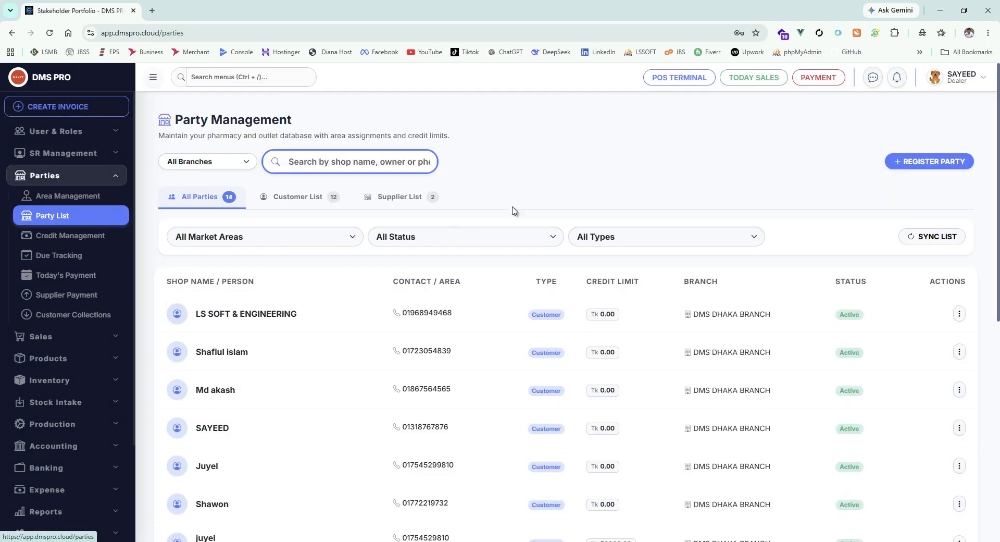
click(939, 165)
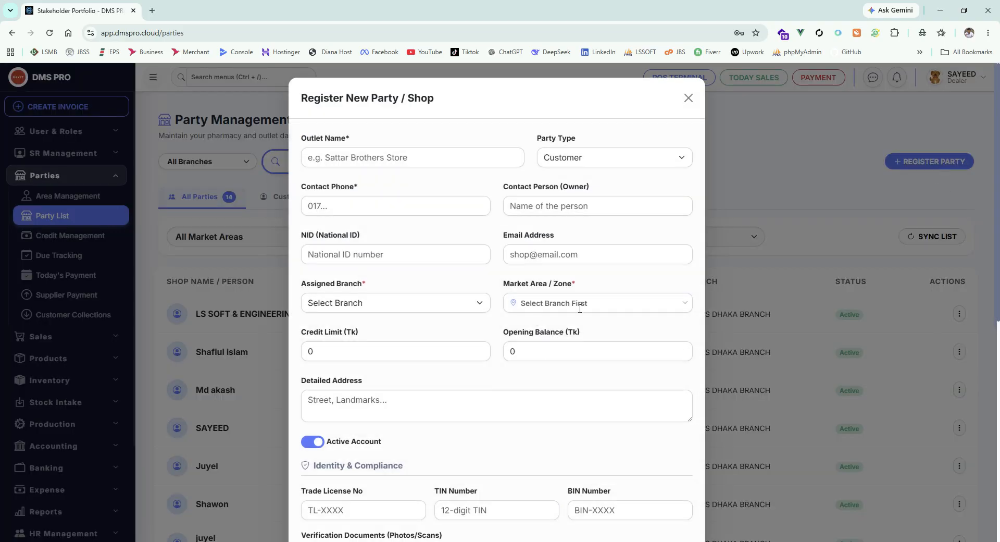
scroll(521, 313, down, 3)
scroll(518, 328, up, 3)
click(355, 156)
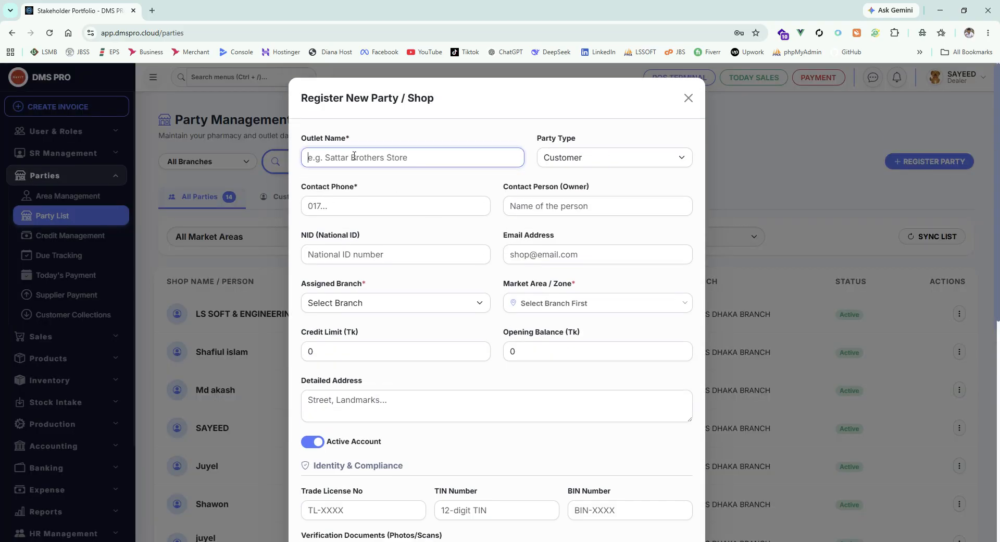
text(LS SOFT)
Step: Set the party type to Both (Customer & Supplier)
click(608, 162)
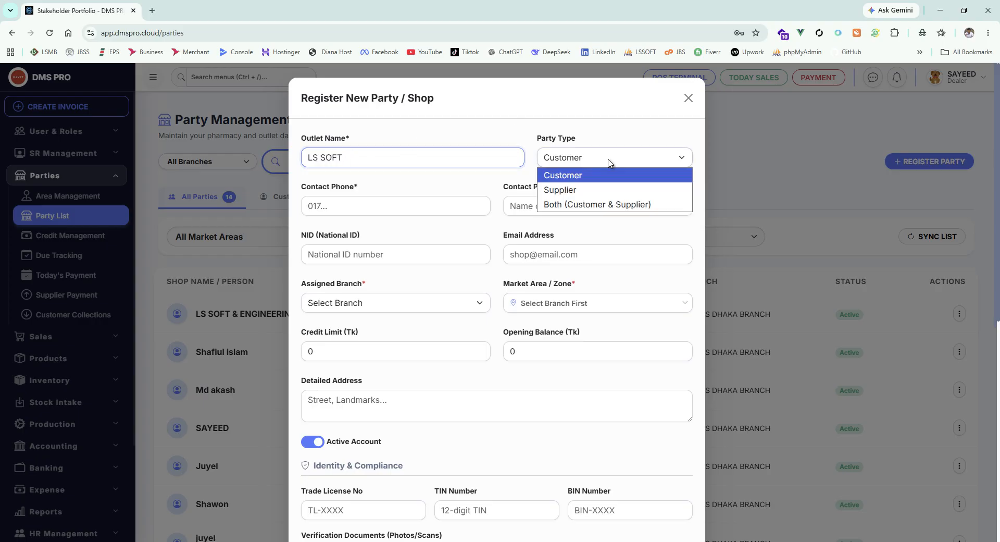
click(594, 204)
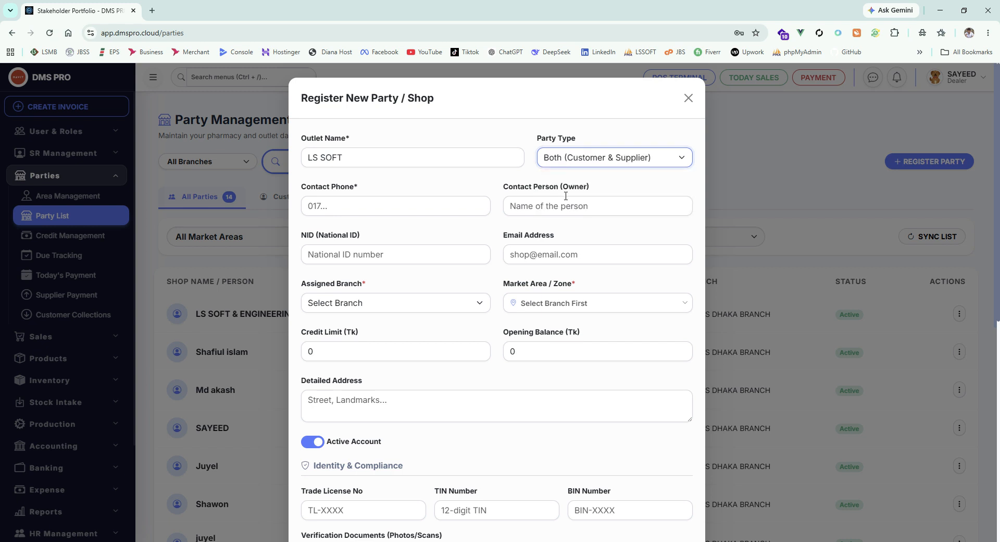
click(615, 186)
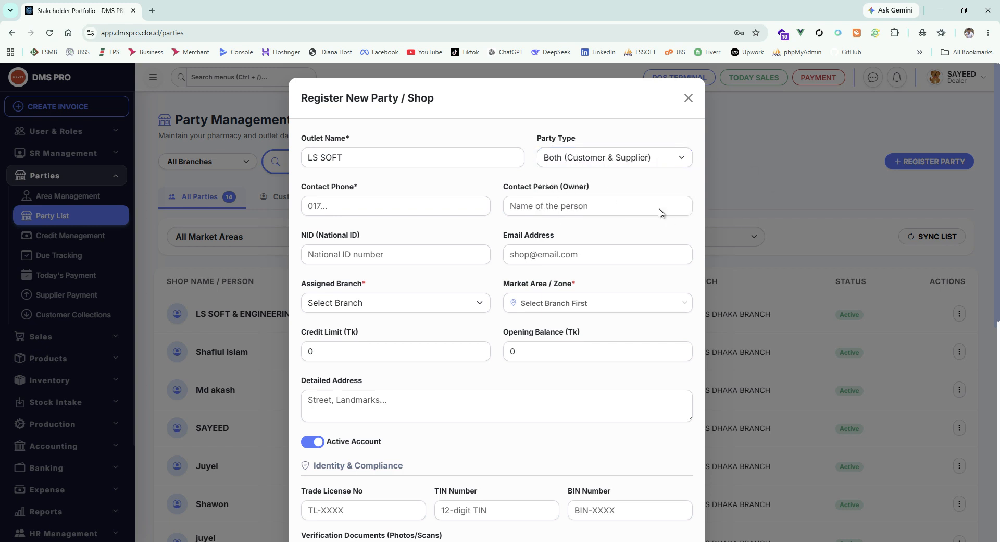
Step: Try the Customer and Supplier party types in turn, and switch back to Both (Customer & Supplier)
click(633, 160)
click(619, 174)
click(619, 163)
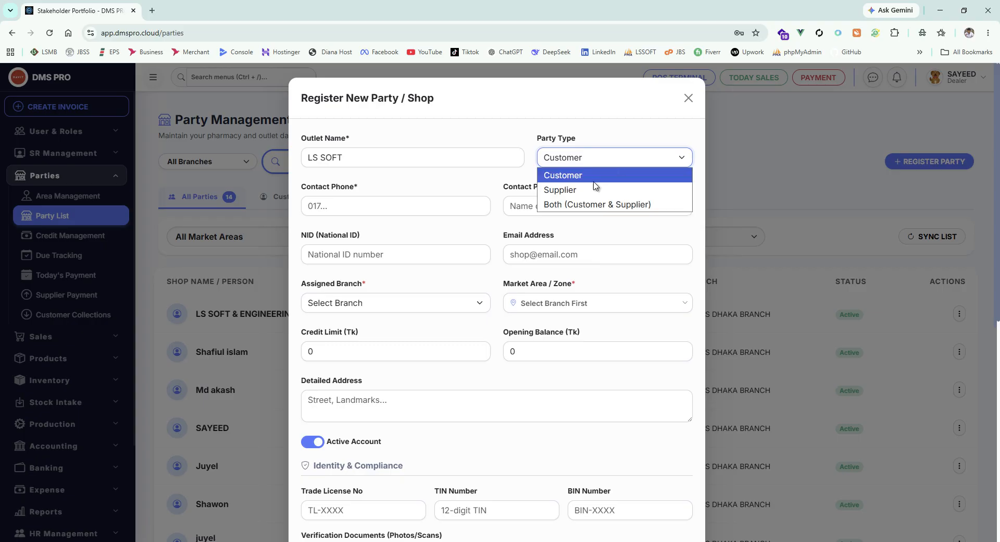
click(595, 189)
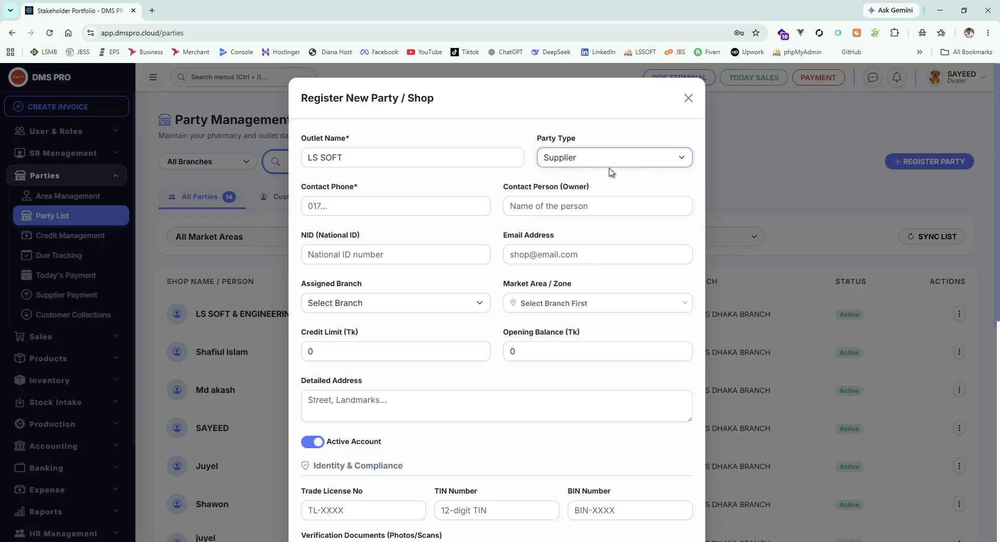
click(611, 162)
click(583, 201)
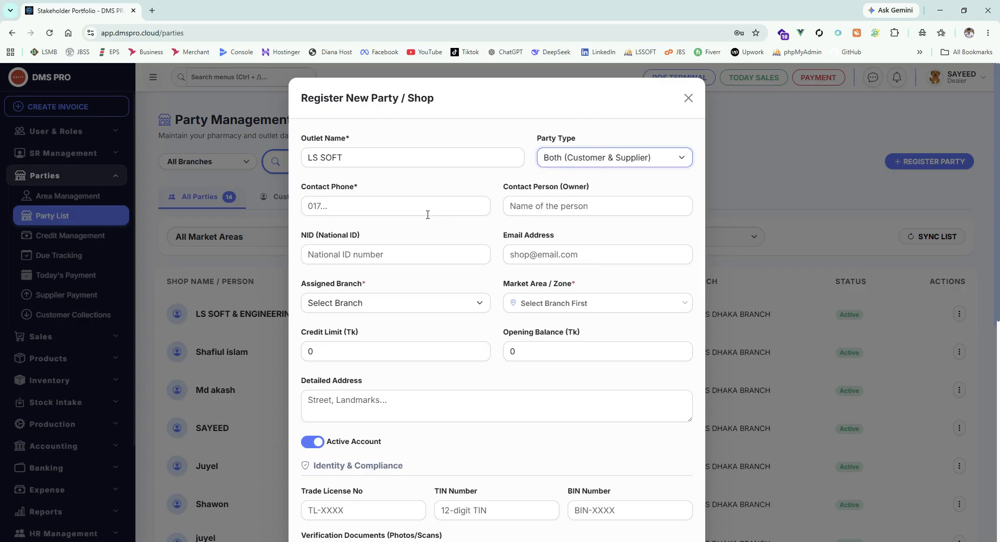
Step: Fill in the contact phone number for the LS SOFT outlet
click(399, 207)
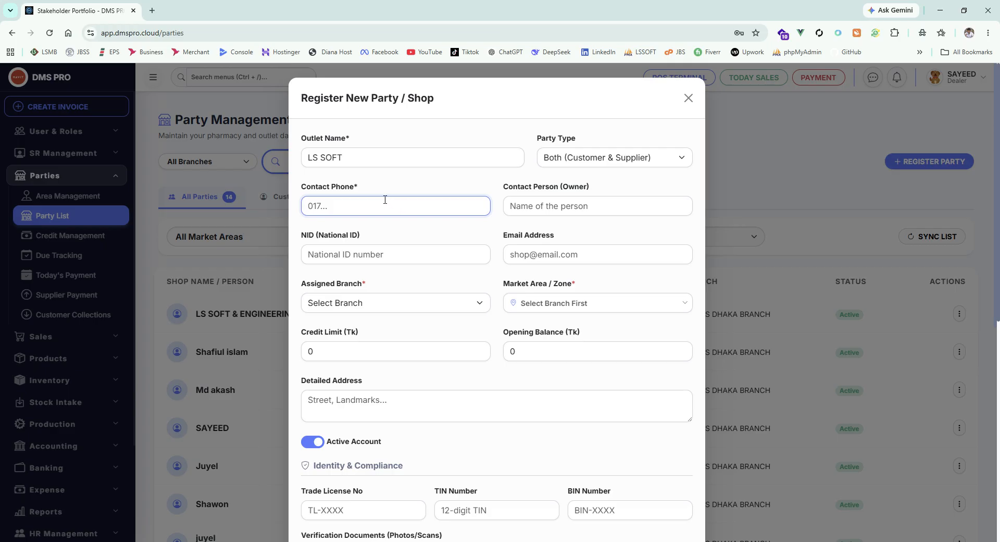
drag(397, 157, 265, 154)
click(355, 136)
drag(355, 135, 290, 136)
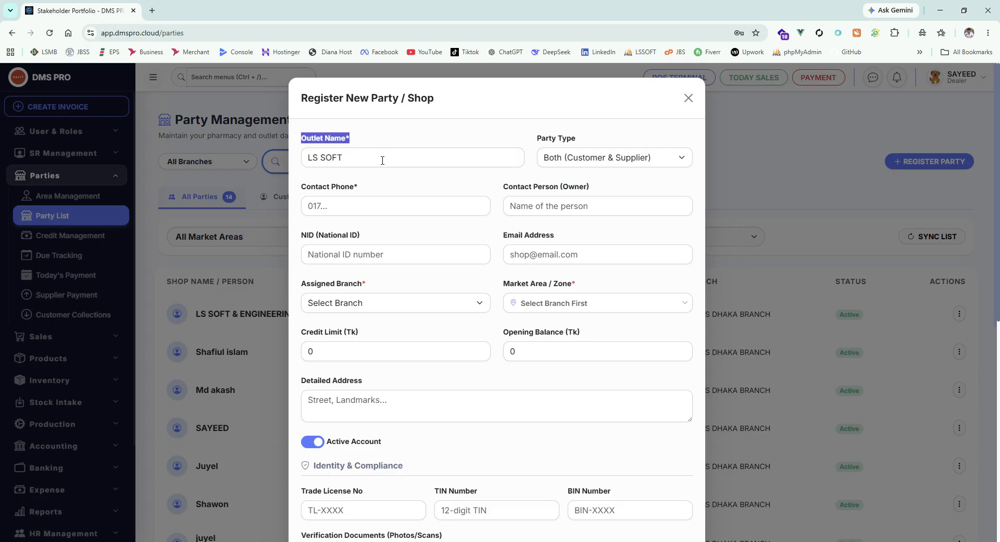
drag(410, 158, 287, 158)
drag(384, 157, 290, 159)
click(327, 210)
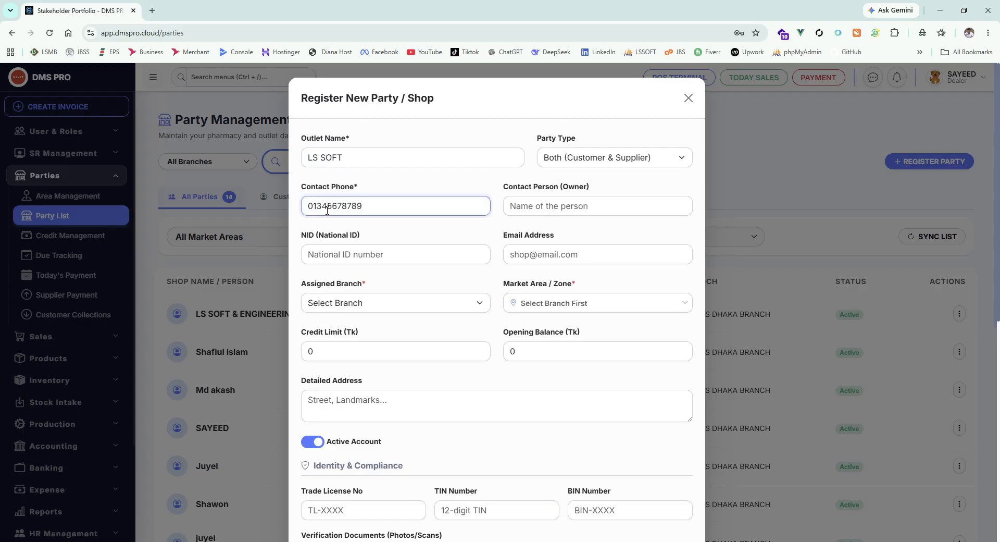
Step: Enter the owner's name as the contact person of the outlet
click(567, 204)
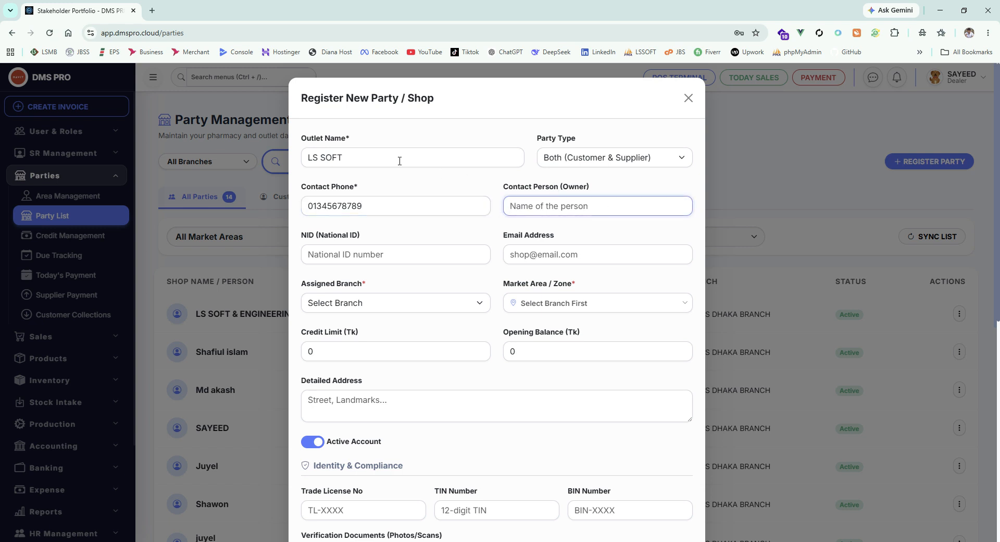
drag(400, 160, 270, 159)
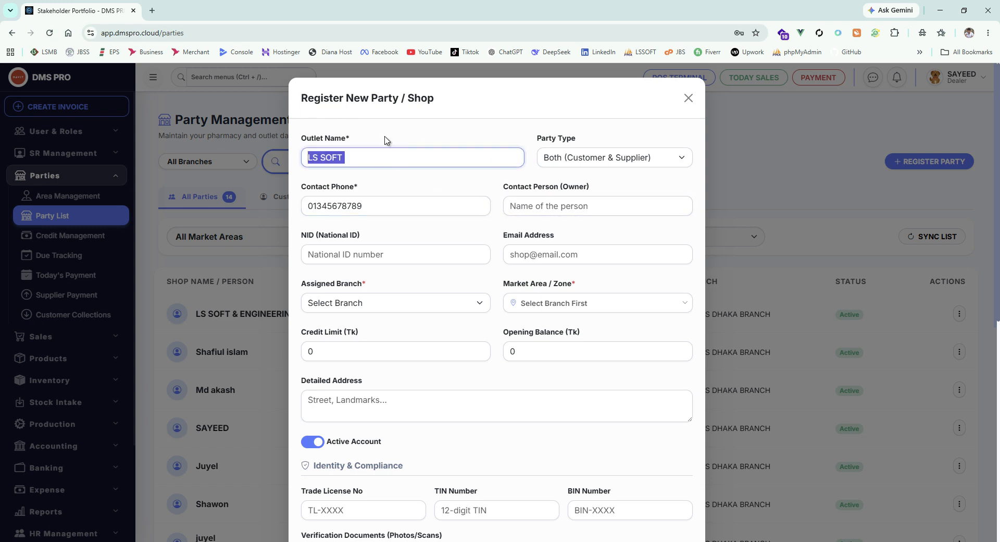
click(614, 205)
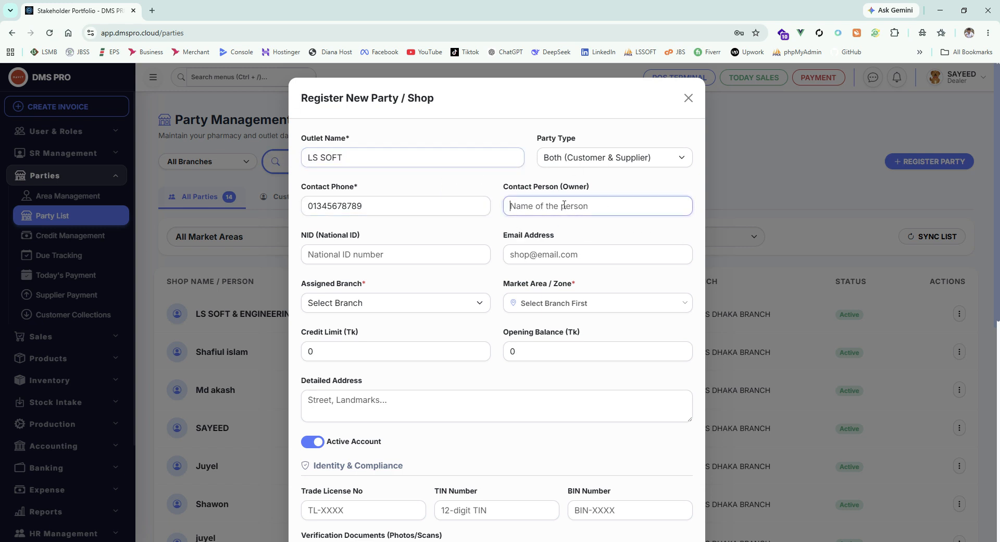
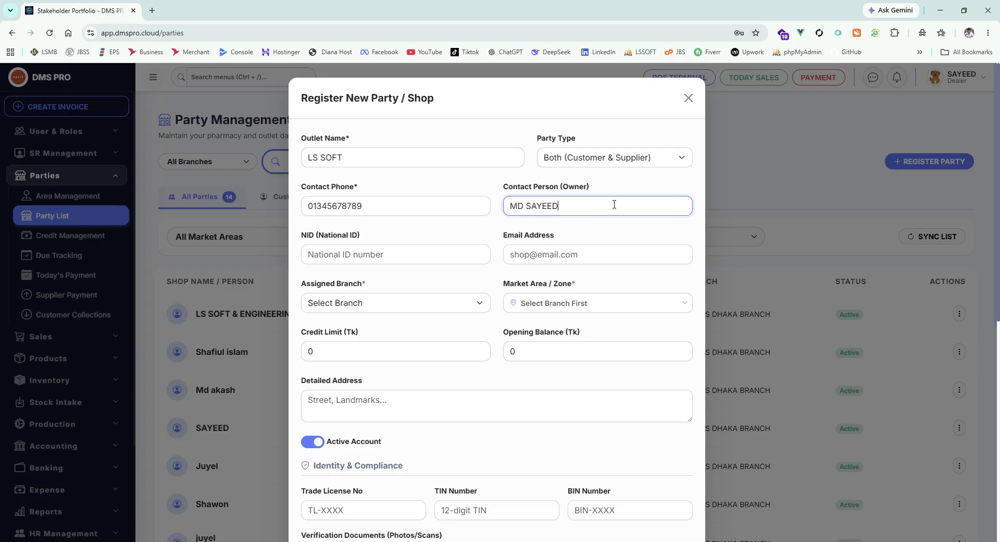
Step: Skip the National ID and email address, and assign the party to DMS DHAKA BRANCH
scroll(475, 180, down, 2)
key(Tab)
key(Tab)
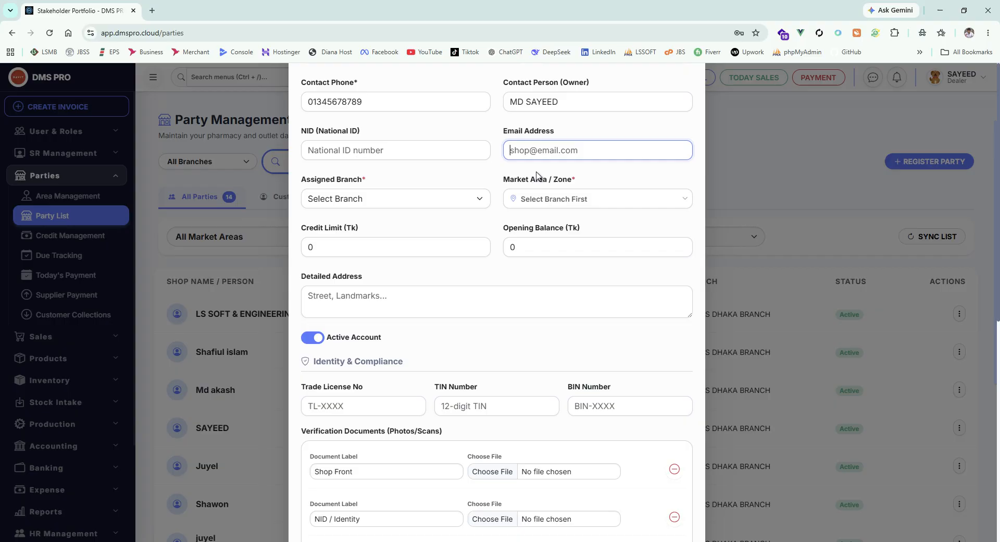
click(412, 205)
click(373, 229)
scroll(373, 237, up, 2)
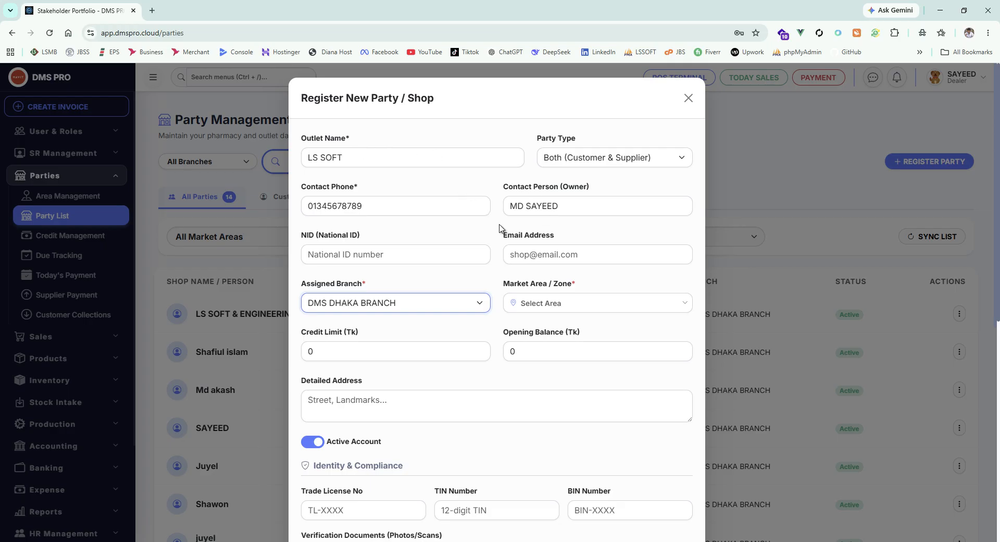
Step: Try Dhaka, Mirpur 12 and Prosadpur Bazar as the market area, and clear the selection
click(581, 304)
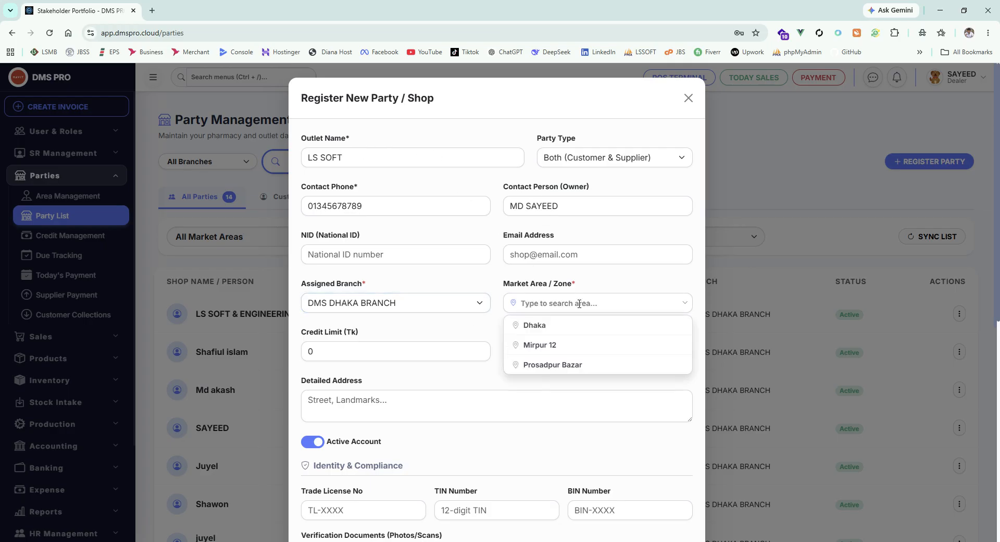
click(535, 324)
click(584, 305)
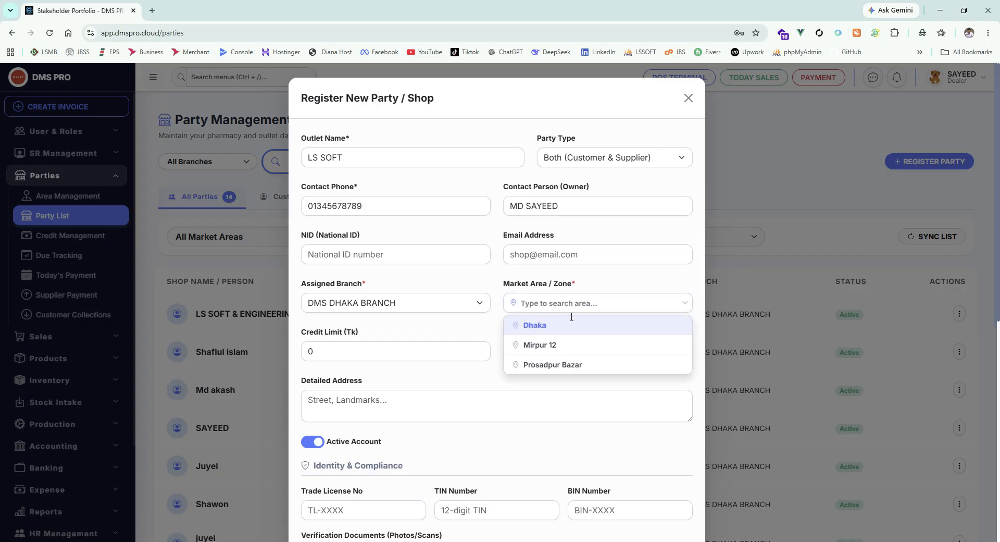
click(536, 344)
click(582, 307)
click(583, 366)
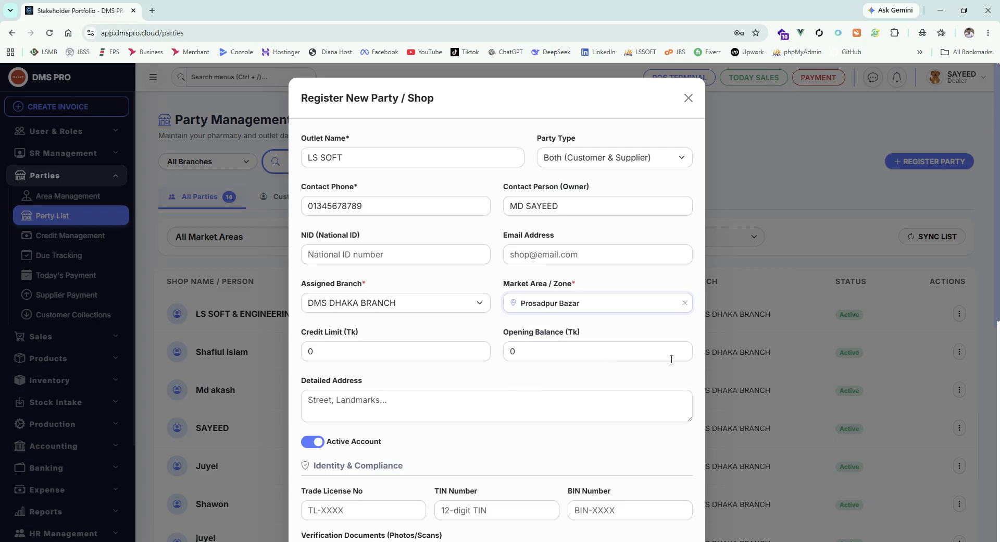
click(684, 303)
click(625, 303)
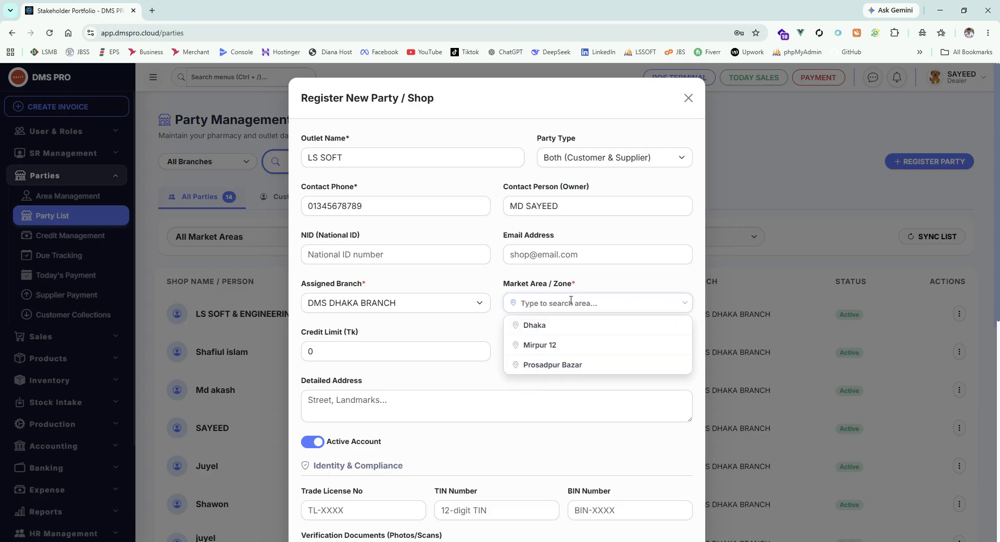
Step: Switch the assigned branch to DMS RAJSHAHI BRANCH, check its market areas, and return to DMS DHAKA BRANCH
click(459, 302)
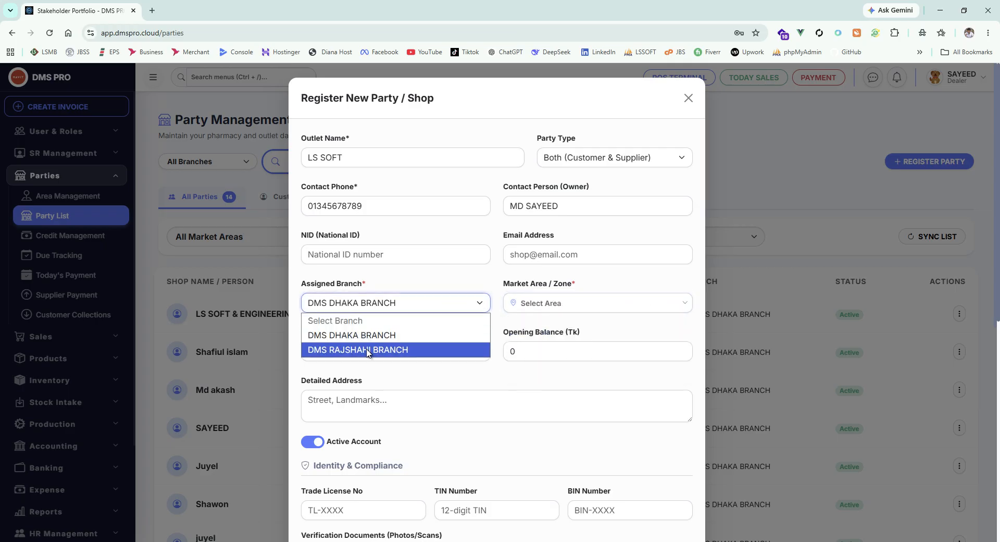
click(369, 348)
click(551, 304)
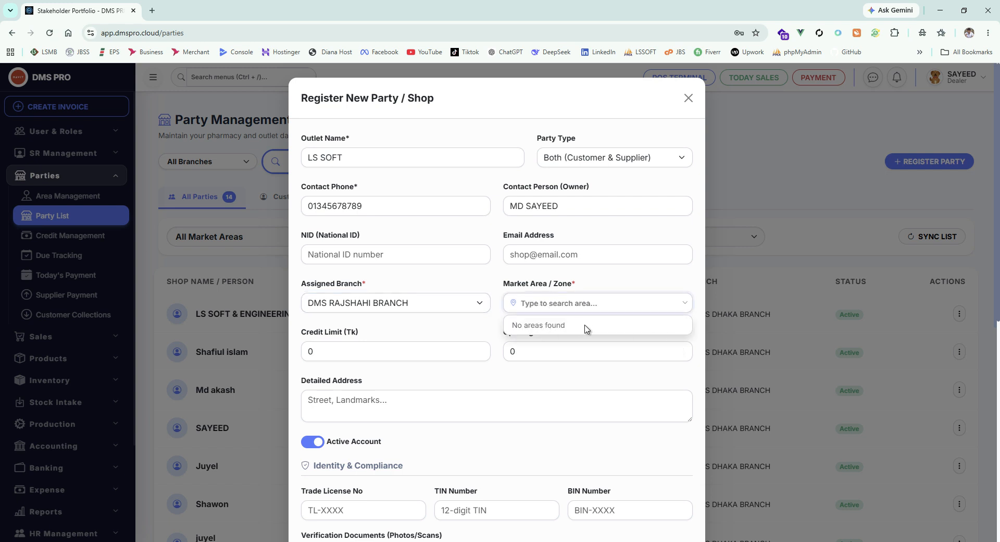
click(557, 286)
click(426, 307)
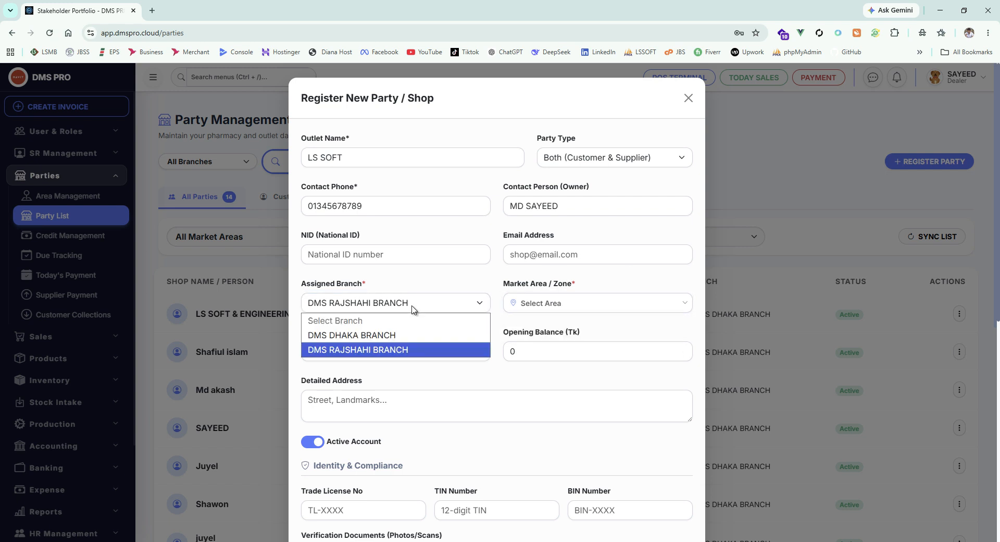
click(412, 334)
Step: Choose Mirpur 12 as the market area for the Dhaka branch
click(562, 303)
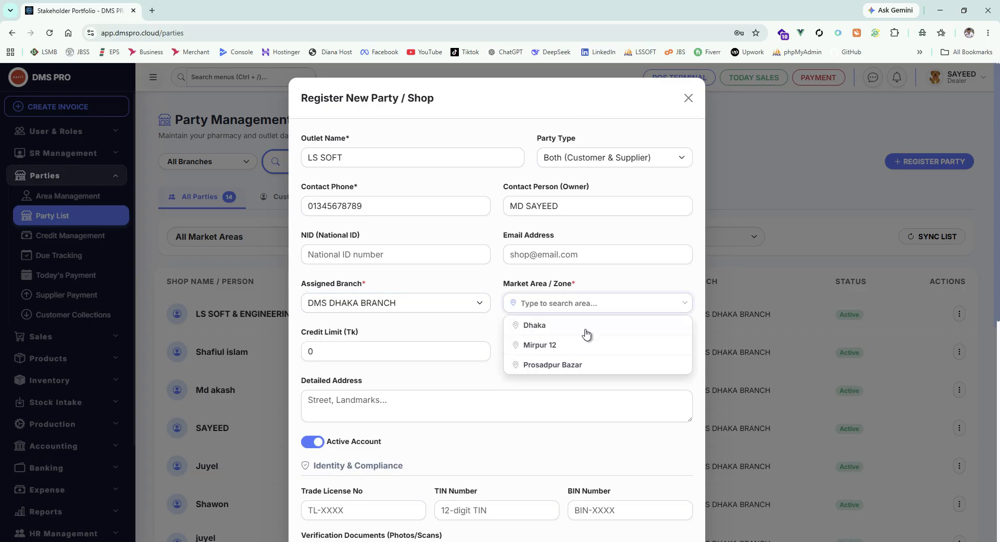
click(575, 333)
click(575, 312)
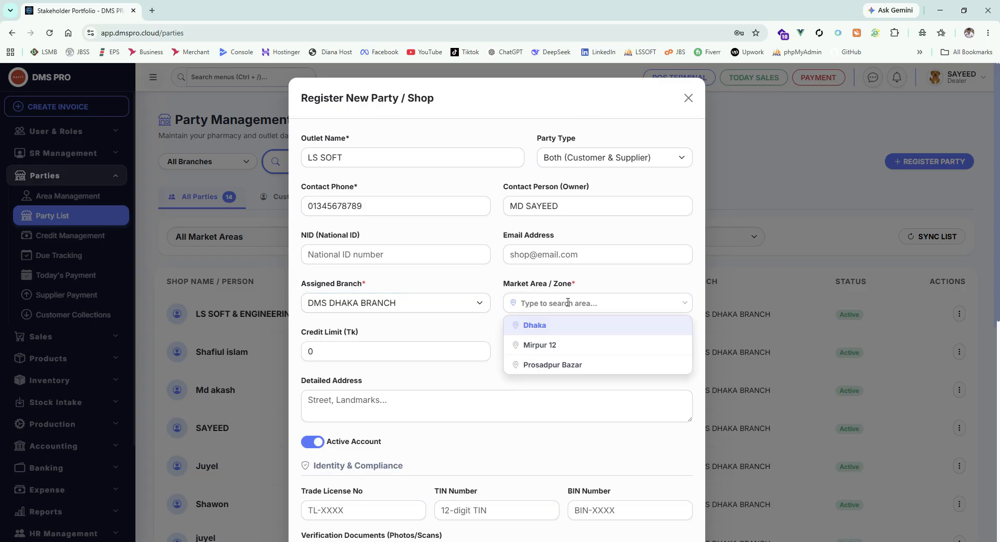
click(550, 344)
scroll(514, 324, down, 3)
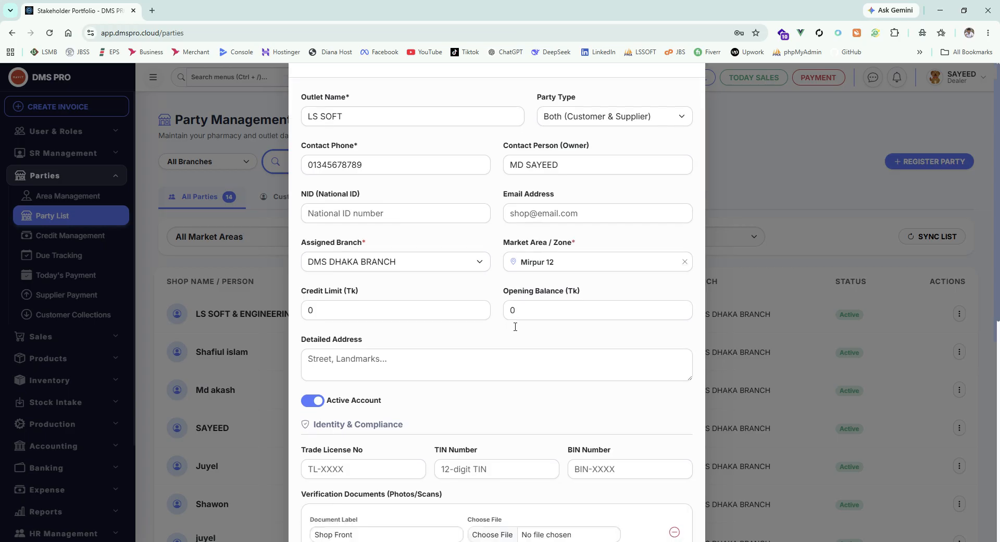
scroll(512, 325, up, 3)
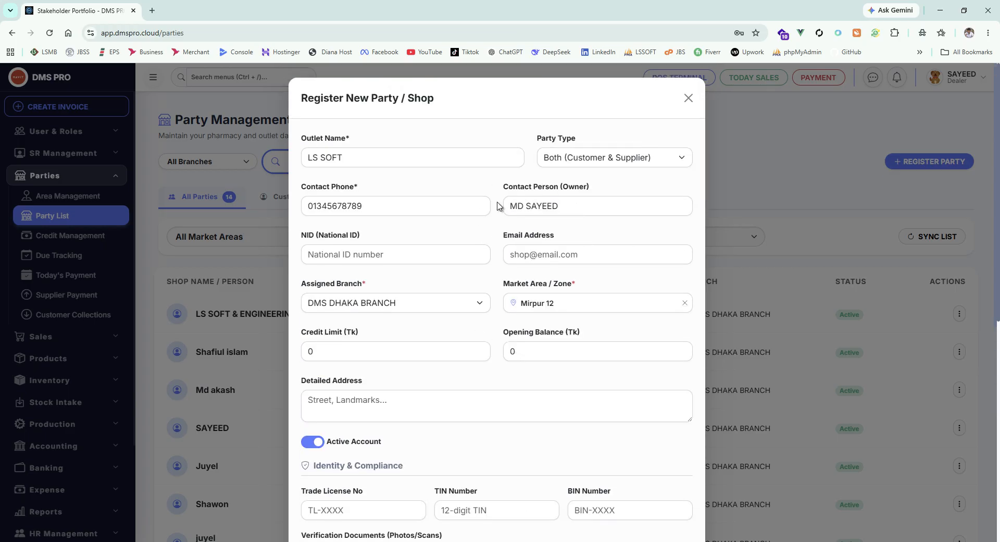
Step: Set the party's credit limit to 10000 Tk and its opening balance to 1000 Tk
click(356, 353)
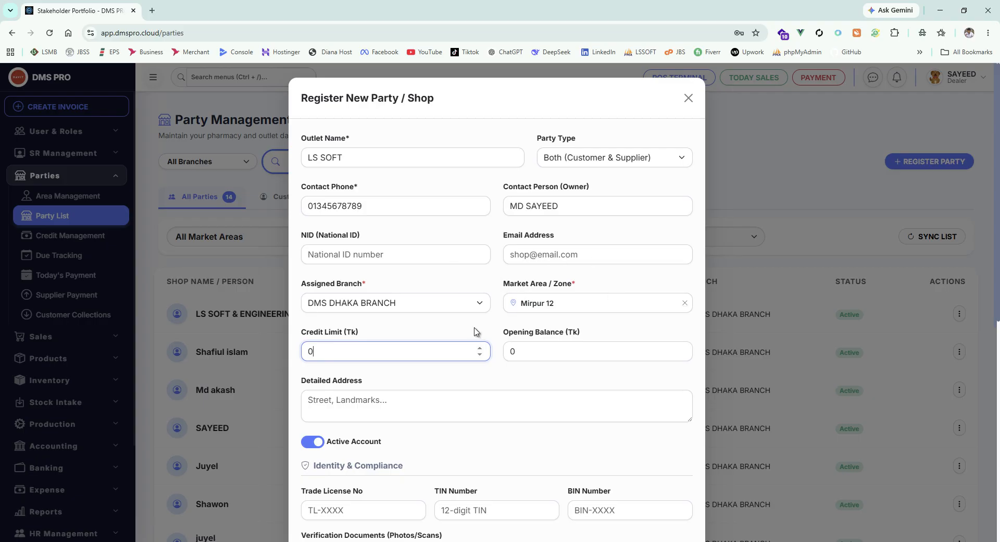
key(BackSpace)
text(10000)
scroll(563, 355, down, 1)
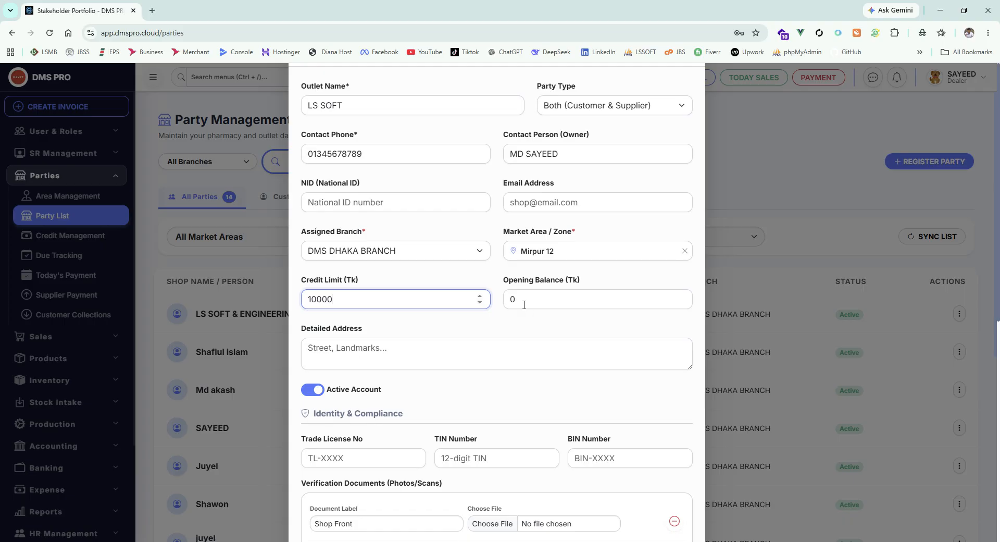
key(Tab)
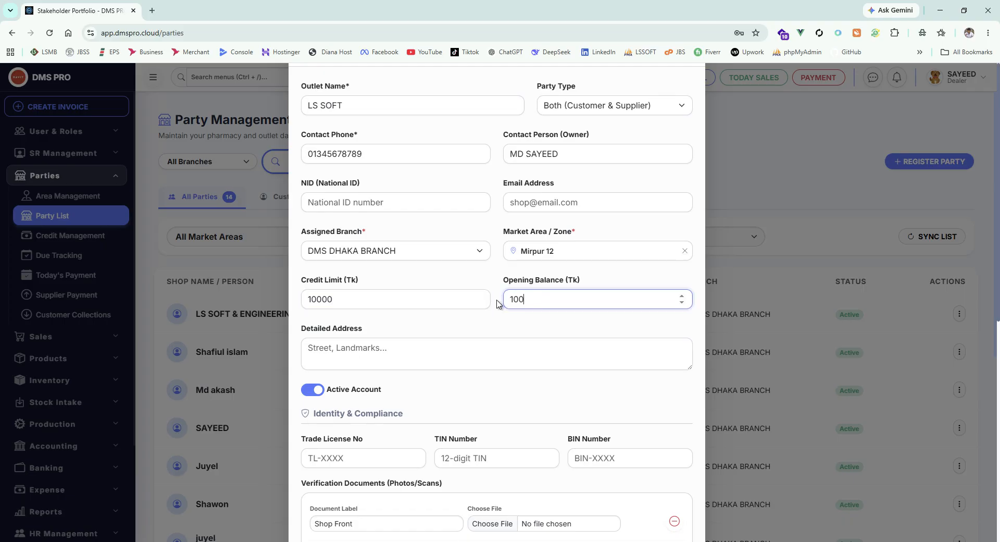
scroll(501, 305, down, 2)
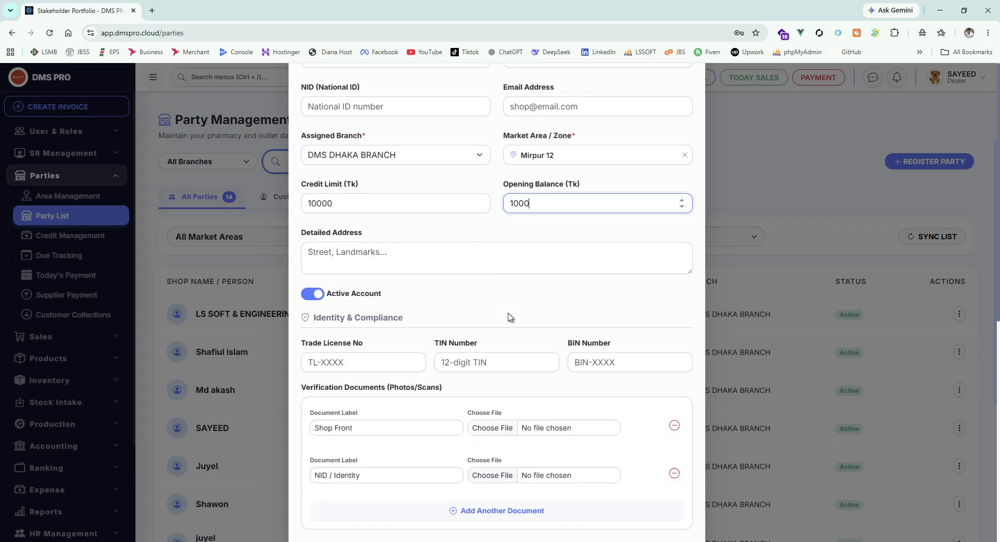
Step: Fill in the party's detailed address with the house number, road number and area
click(377, 234)
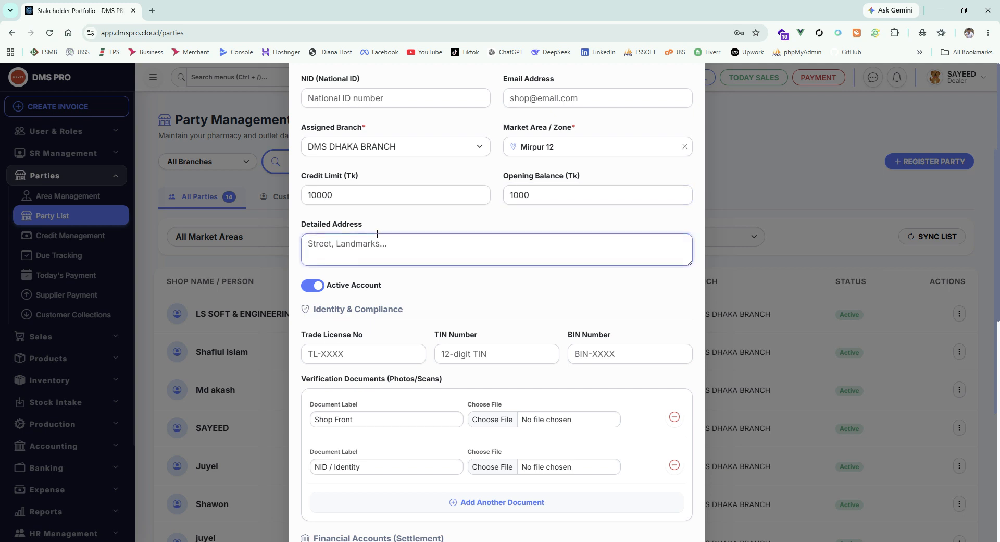
click(485, 224)
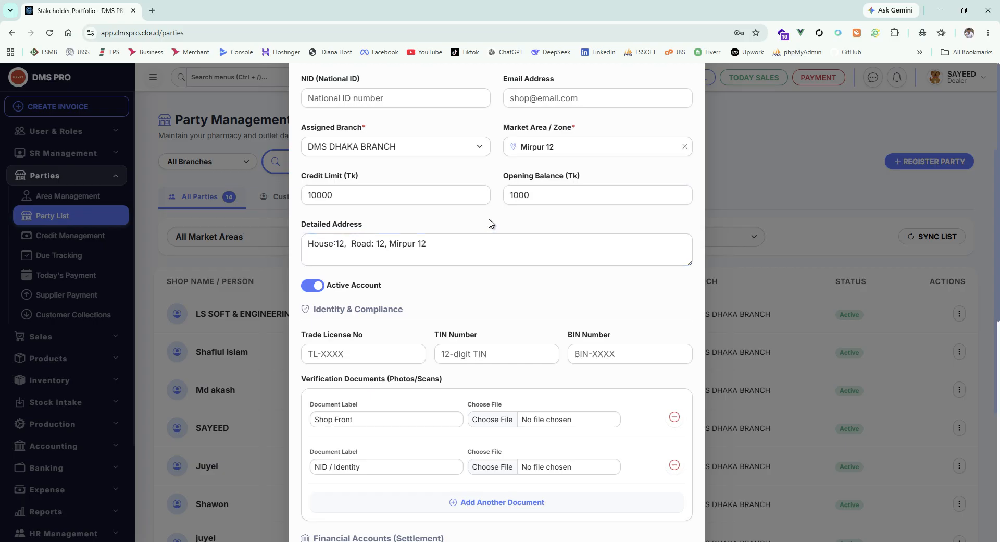
Step: Look through the Identity & Compliance fields and the verification document rows of the registration form
scroll(472, 216, down, 3)
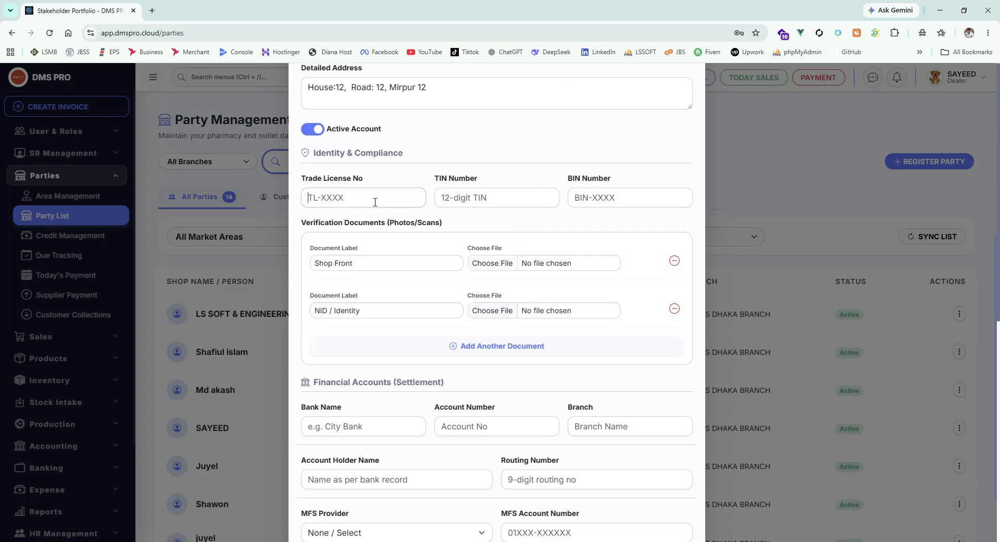
key(Tab)
key(Tab)
scroll(495, 236, down, 1)
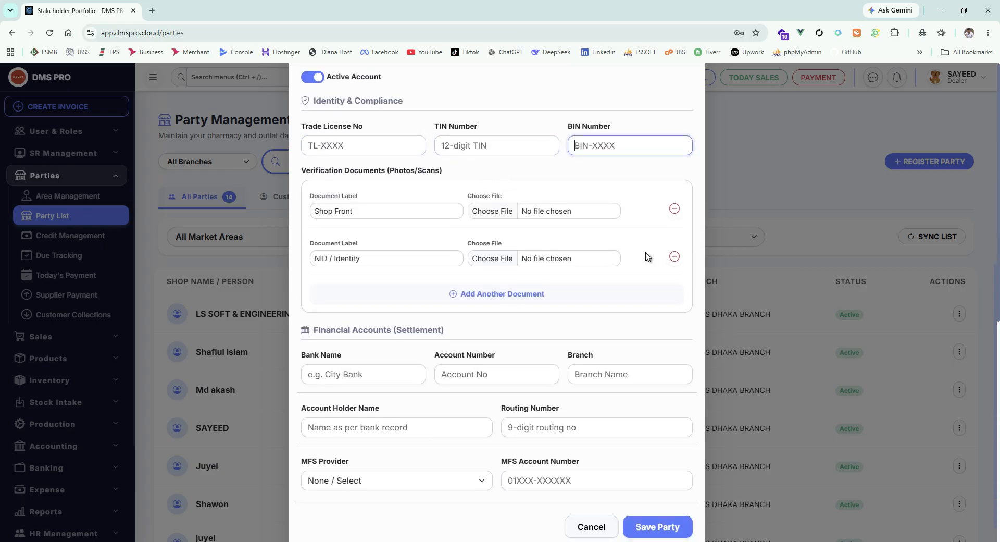
scroll(469, 237, up, 2)
scroll(489, 238, down, 2)
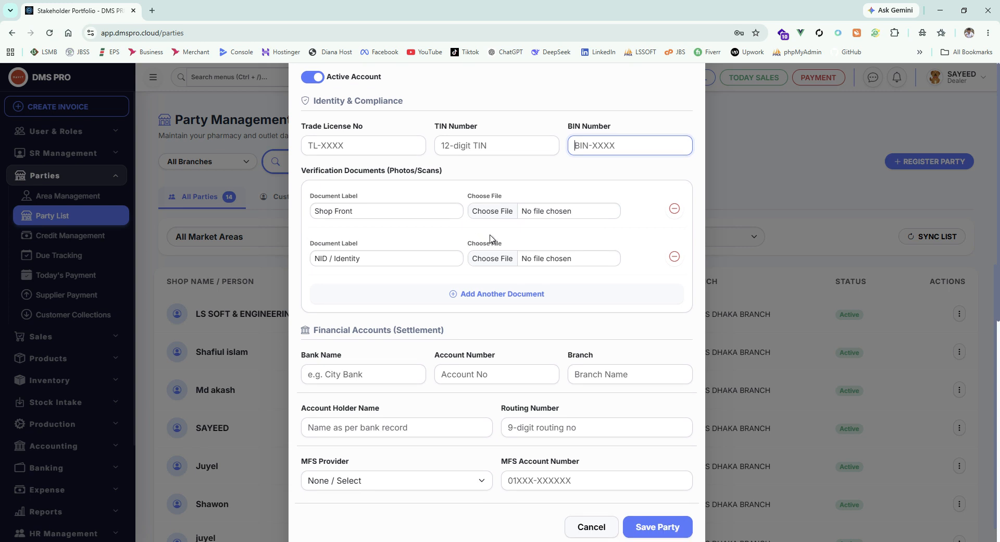
click(373, 214)
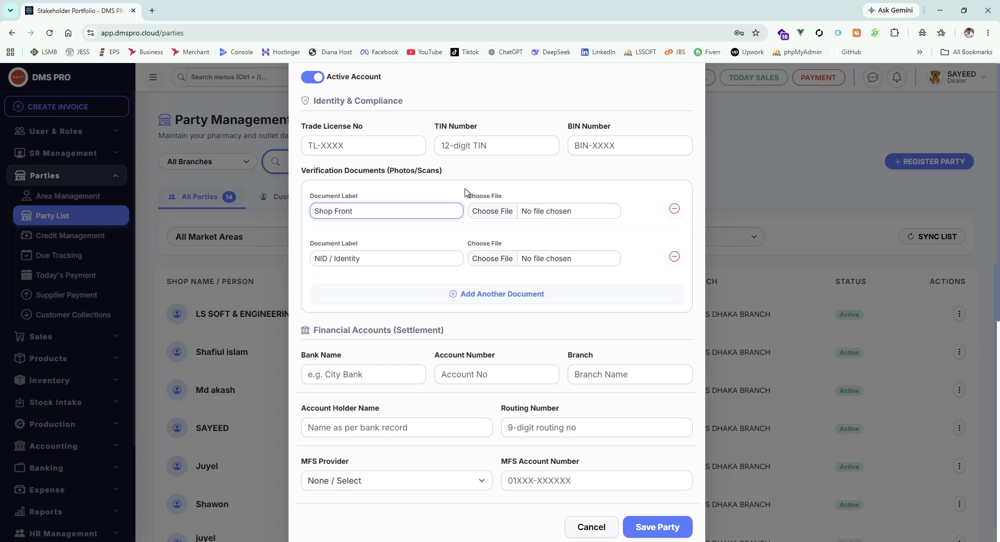
Step: Add two blank verification document rows and remove both again
click(501, 285)
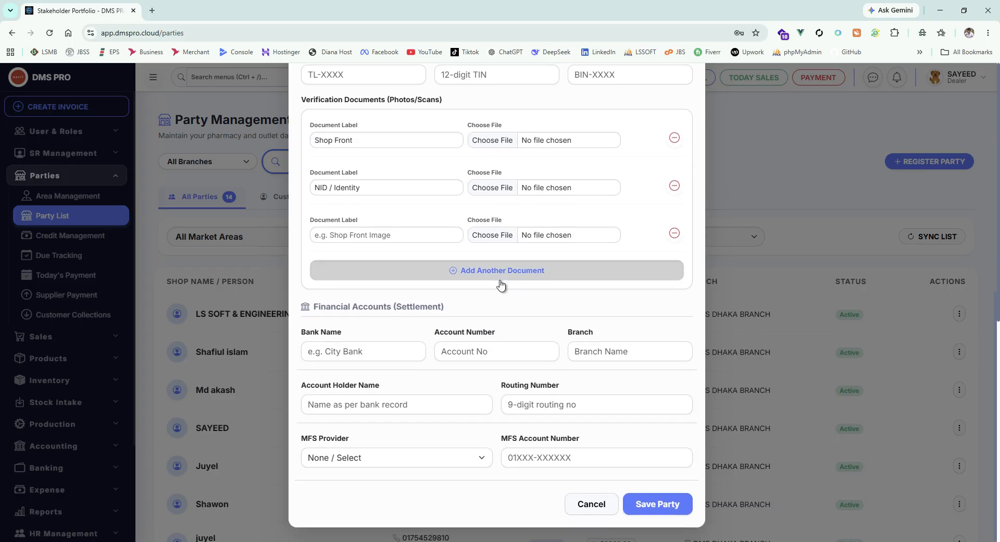
click(500, 285)
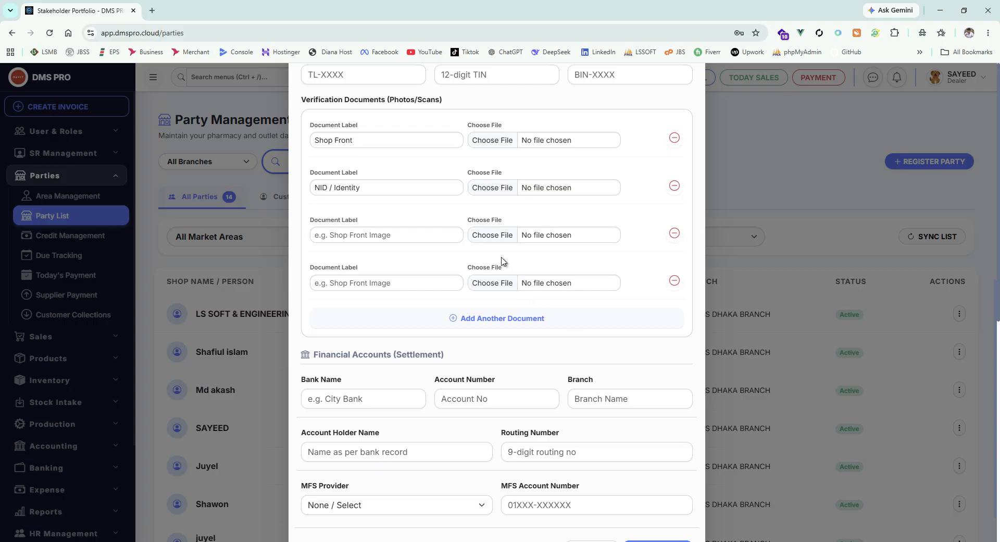
scroll(508, 284, up, 1)
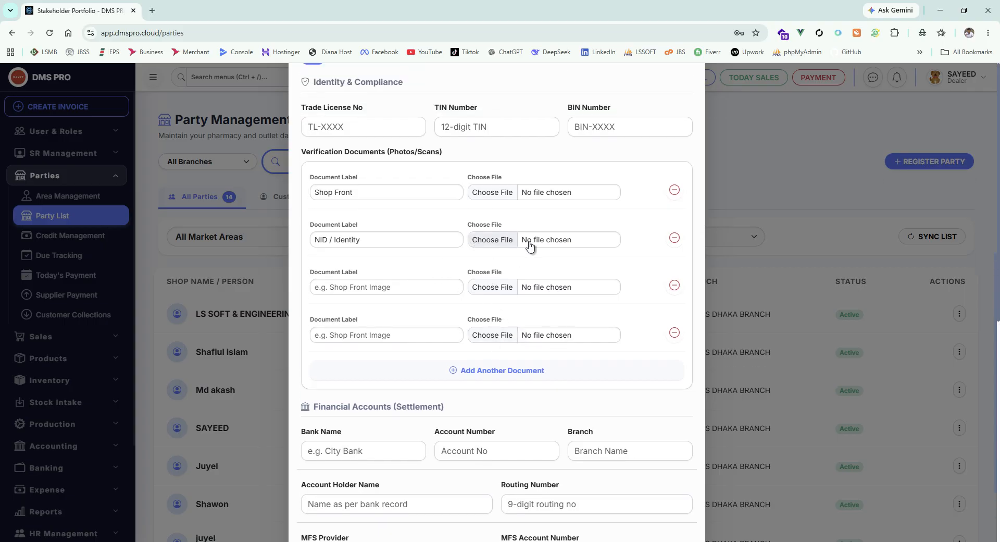
scroll(529, 244, up, 8)
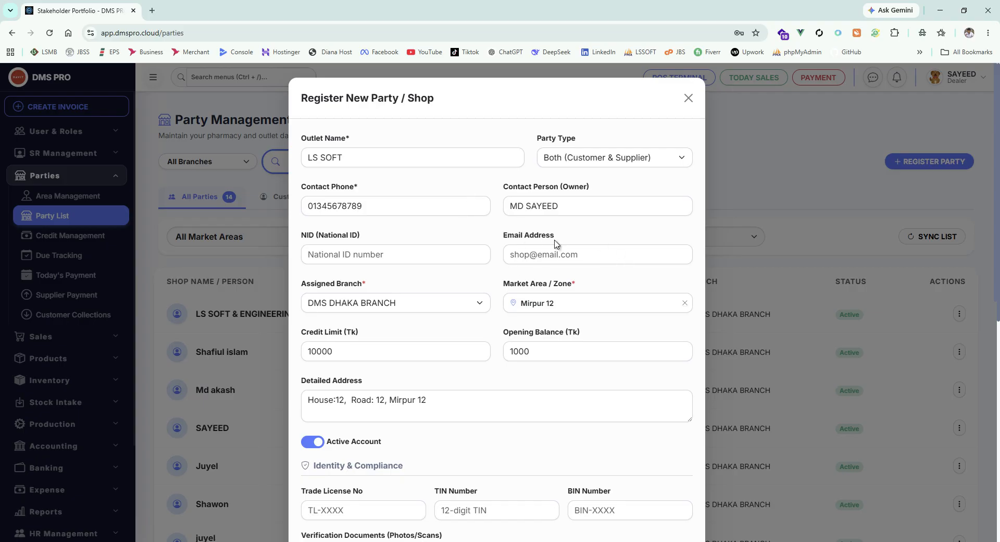
scroll(556, 247, down, 5)
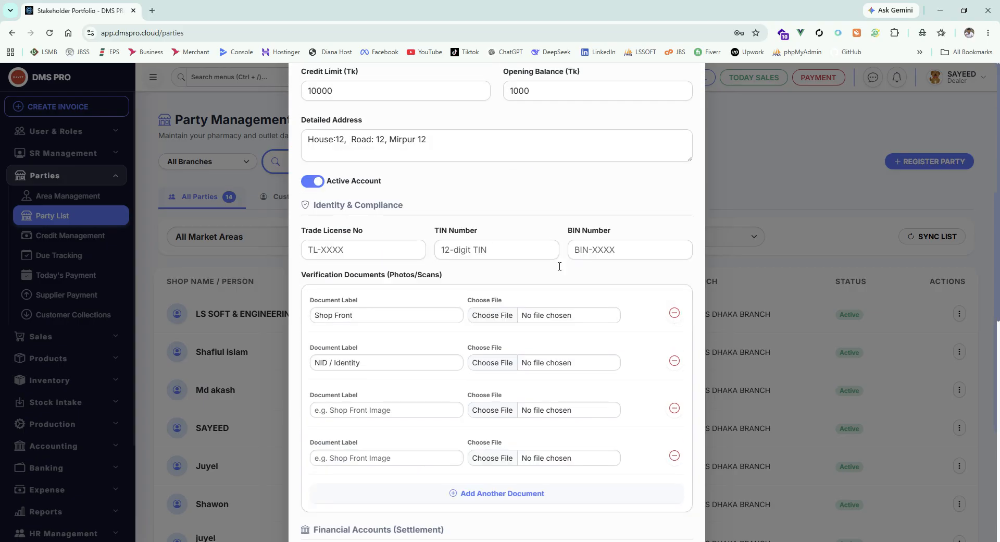
scroll(560, 266, up, 3)
scroll(448, 312, down, 4)
click(674, 404)
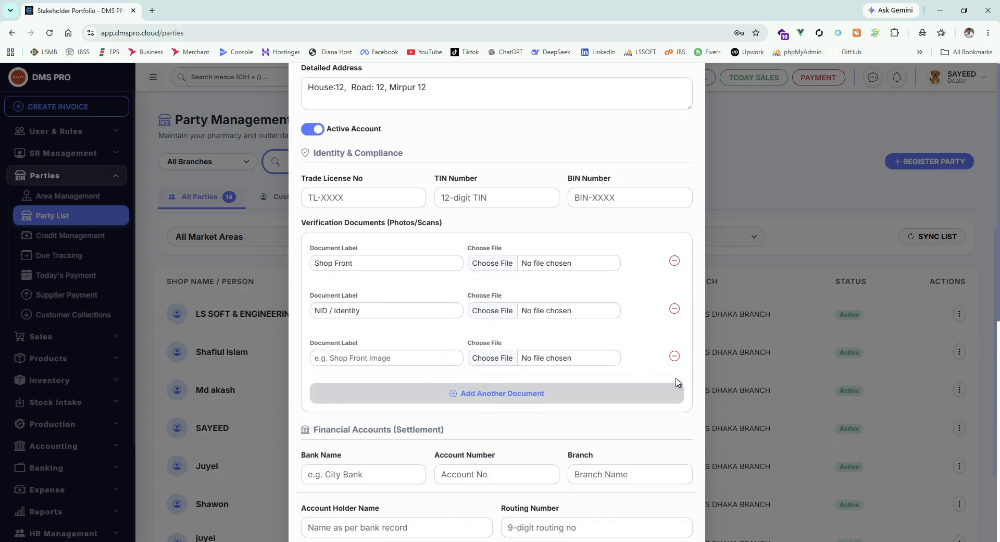
click(674, 355)
Step: Go through the empty bank account fields and choose bKash as the MFS provider
scroll(573, 352, down, 2)
click(349, 352)
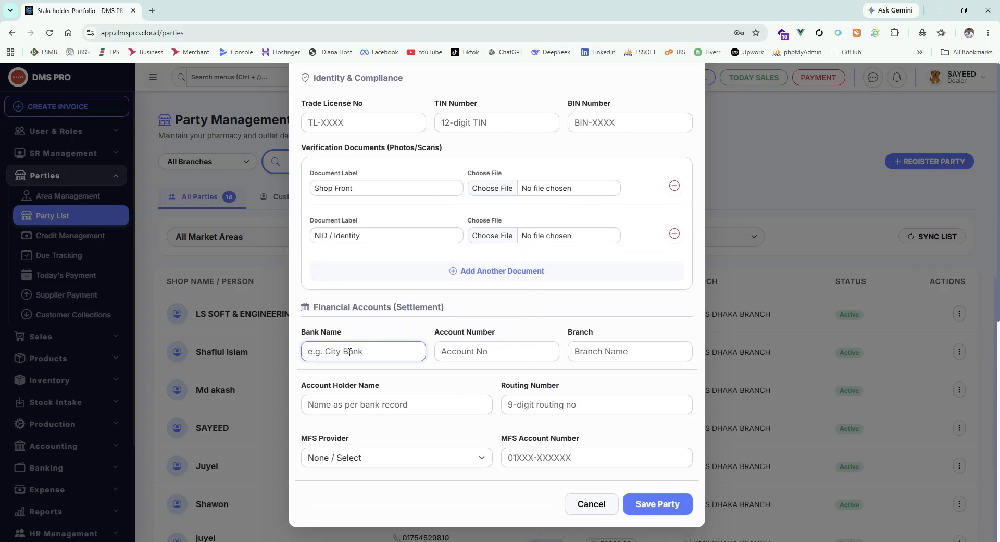
click(511, 360)
click(622, 359)
scroll(469, 396, down, 2)
click(407, 410)
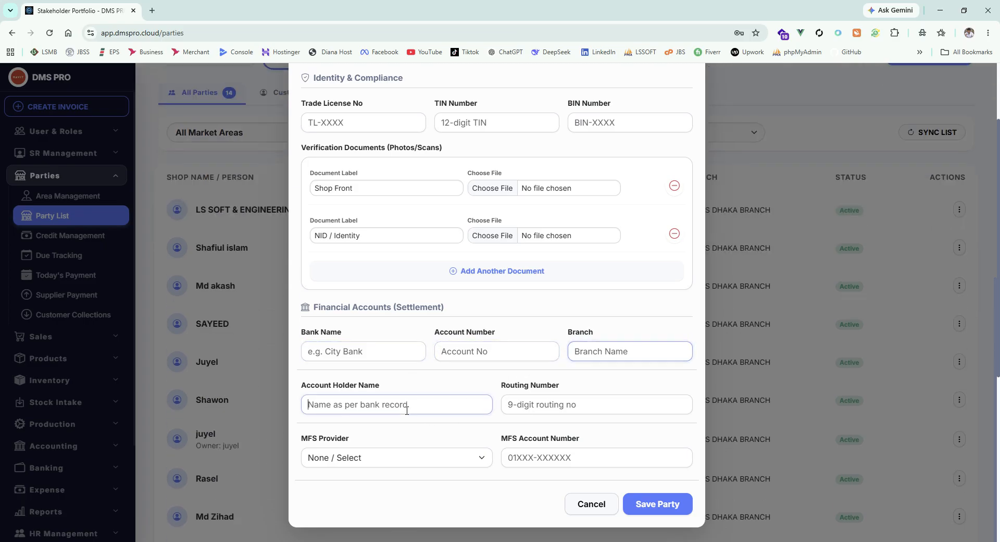
click(405, 457)
click(342, 490)
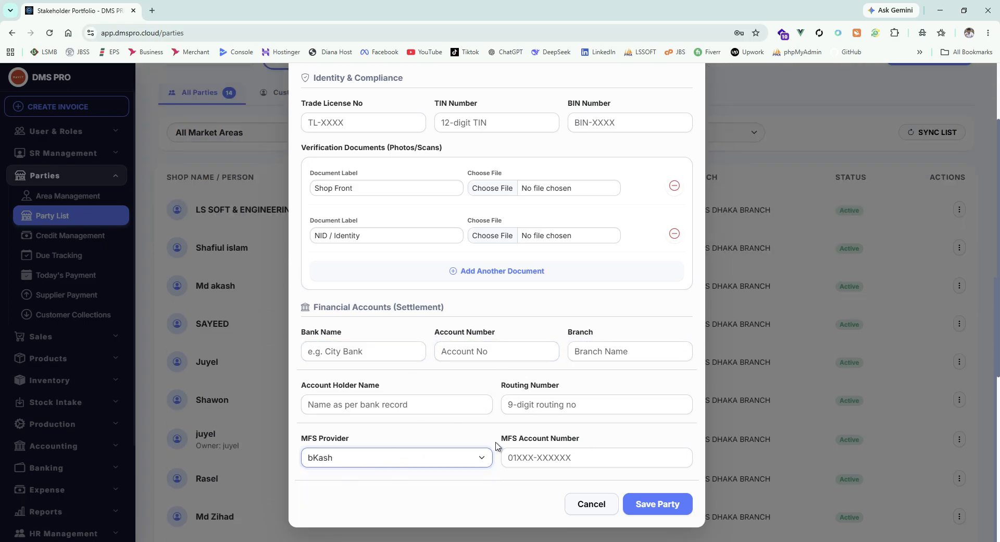
Step: Review the compliance section and the bank name, account number, branch, account holder and routing number fields
scroll(588, 383, down, 4)
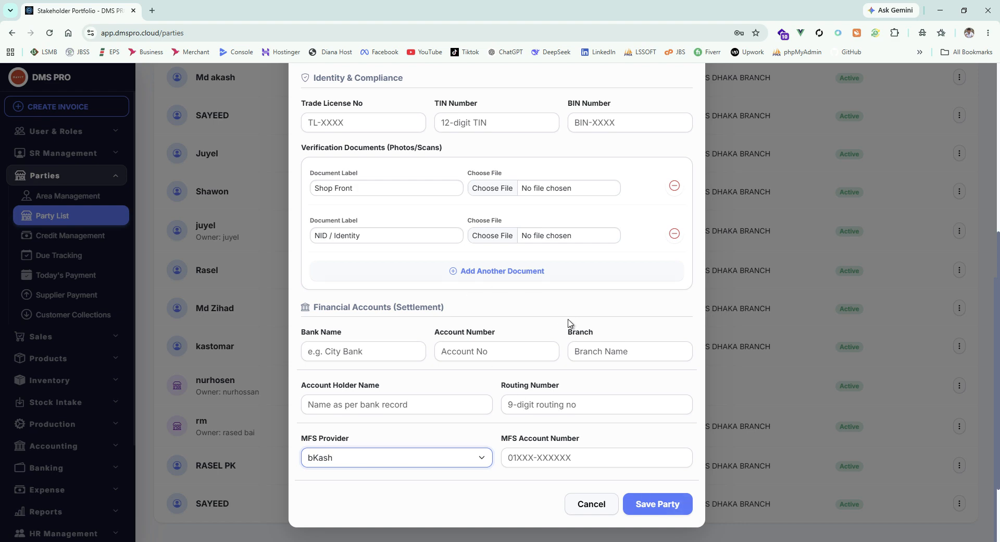
scroll(543, 423, up, 4)
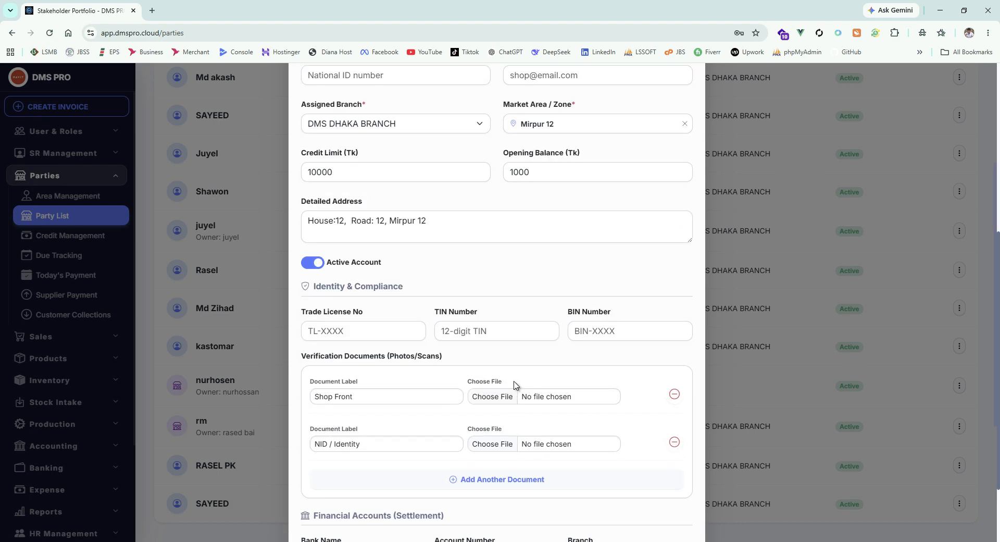
scroll(514, 385, down, 4)
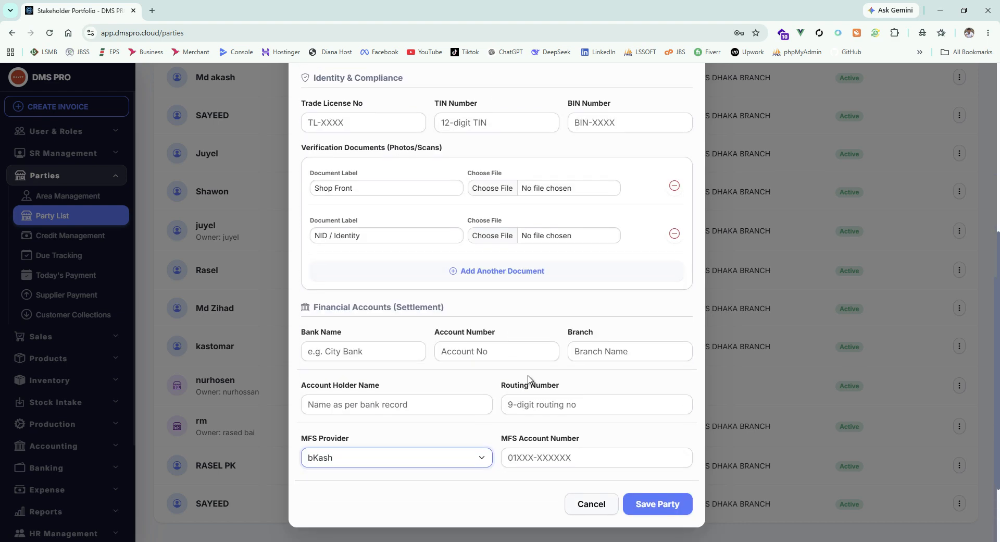
click(345, 354)
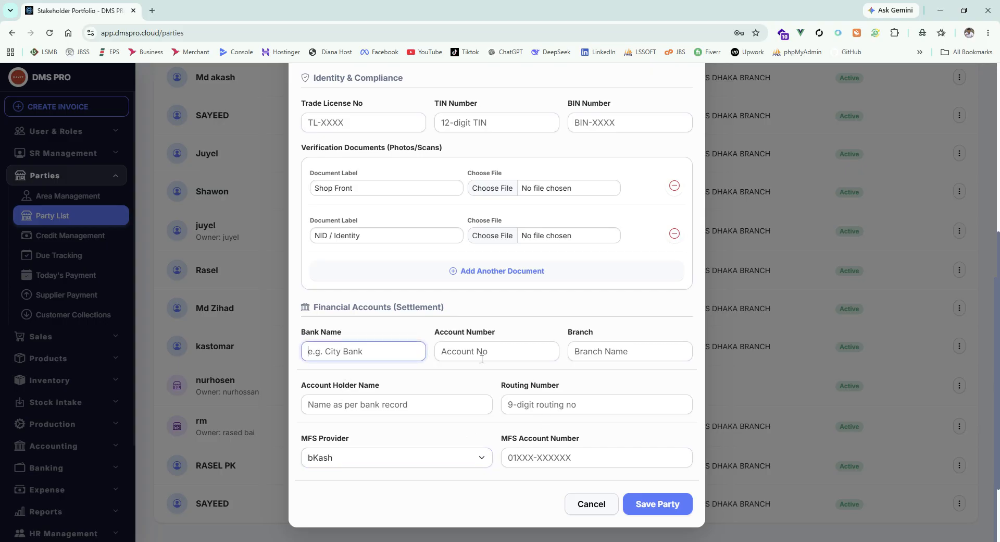
click(481, 352)
click(620, 353)
click(406, 409)
click(548, 398)
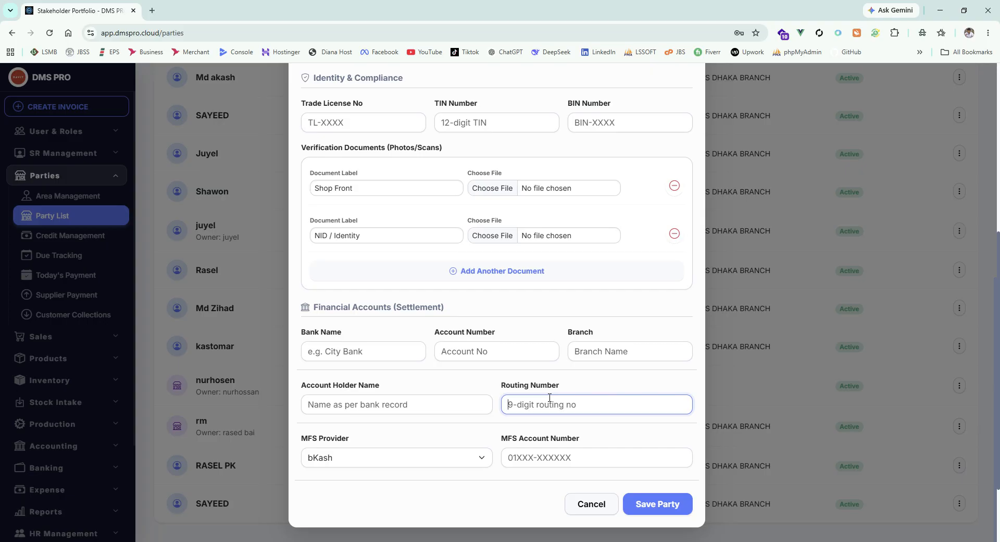
Step: Save the new party and locate LS SOFT in the party list
click(661, 504)
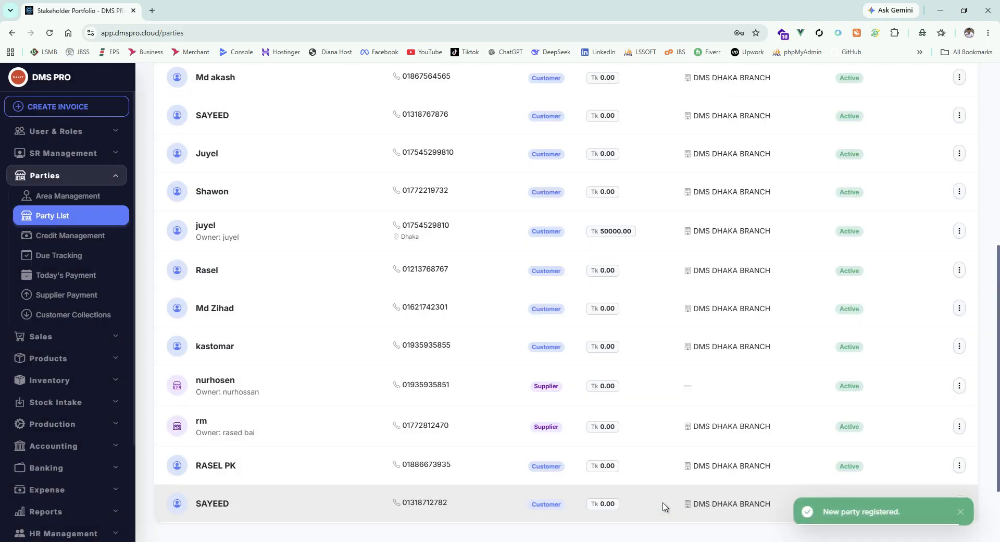
scroll(628, 493, up, 7)
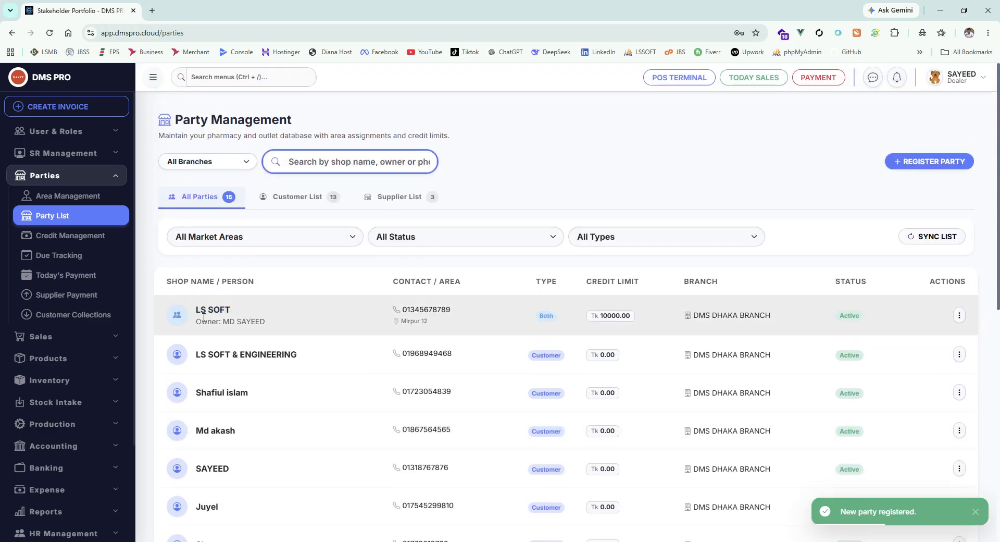
drag(196, 311, 276, 340)
click(272, 325)
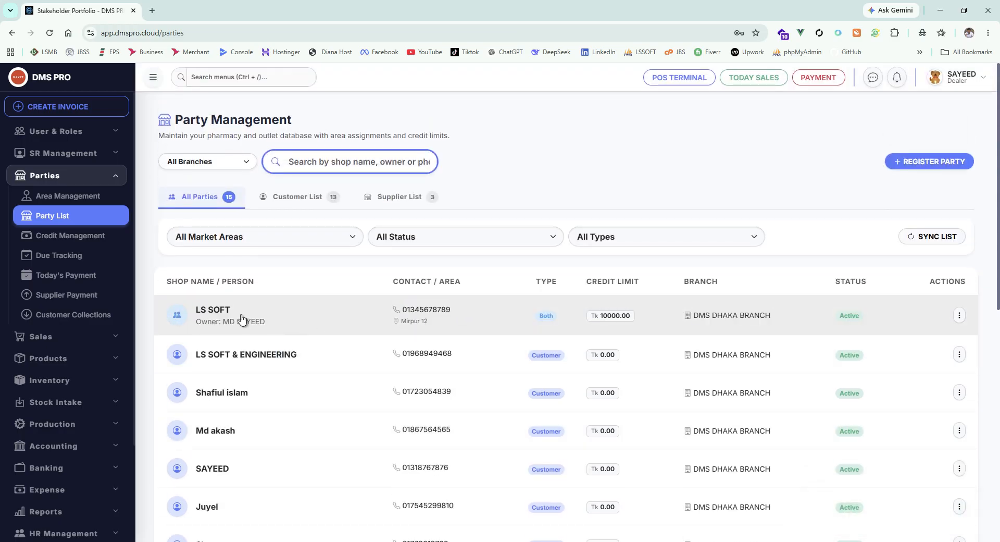
Step: Open the LS SOFT profile and examine its general information, opening balance and current due
click(198, 312)
scroll(787, 259, down, 5)
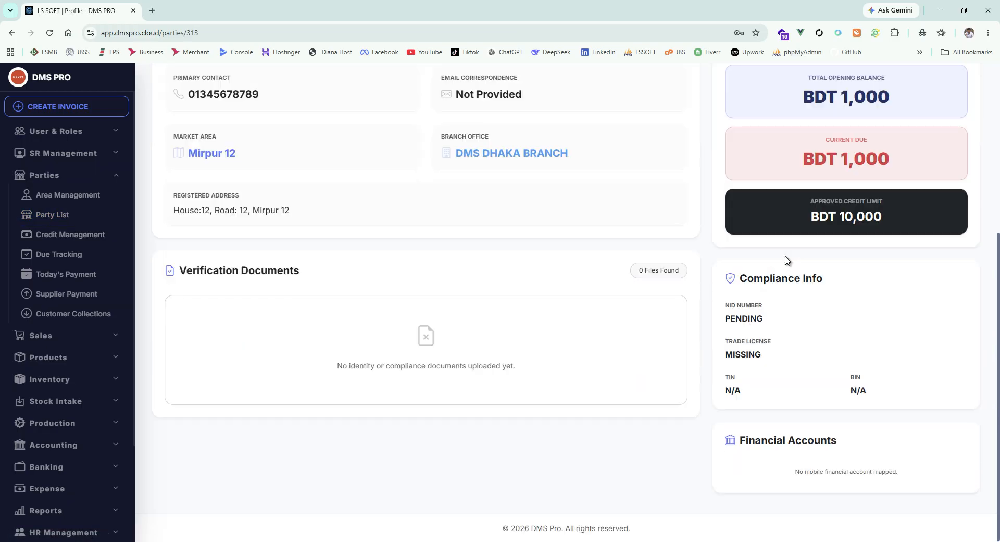
scroll(828, 305, up, 3)
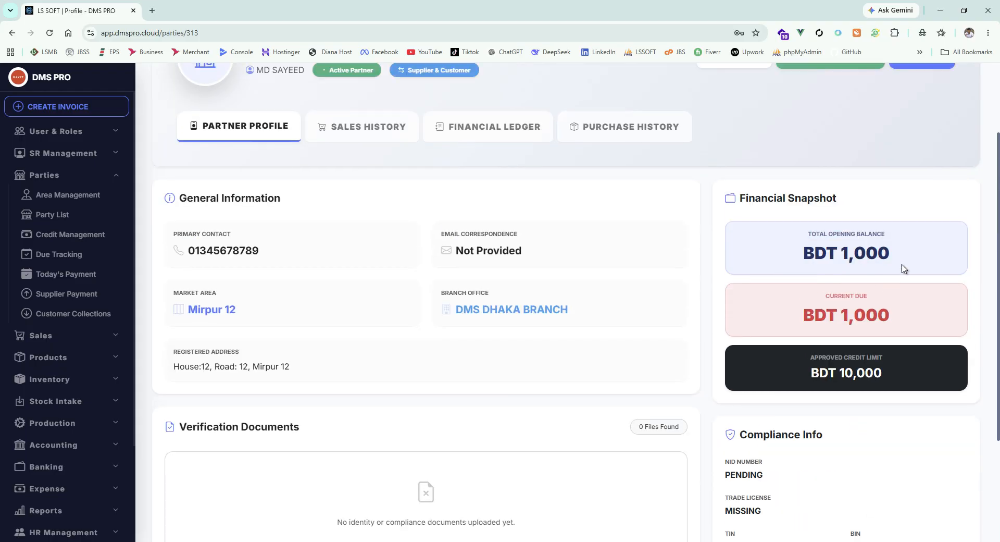
drag(921, 252, 823, 254)
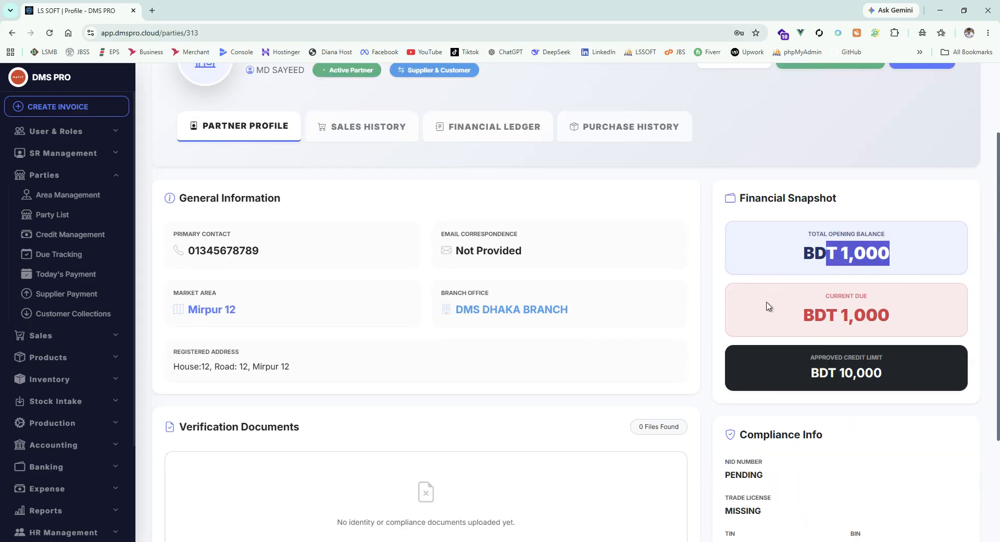
click(802, 316)
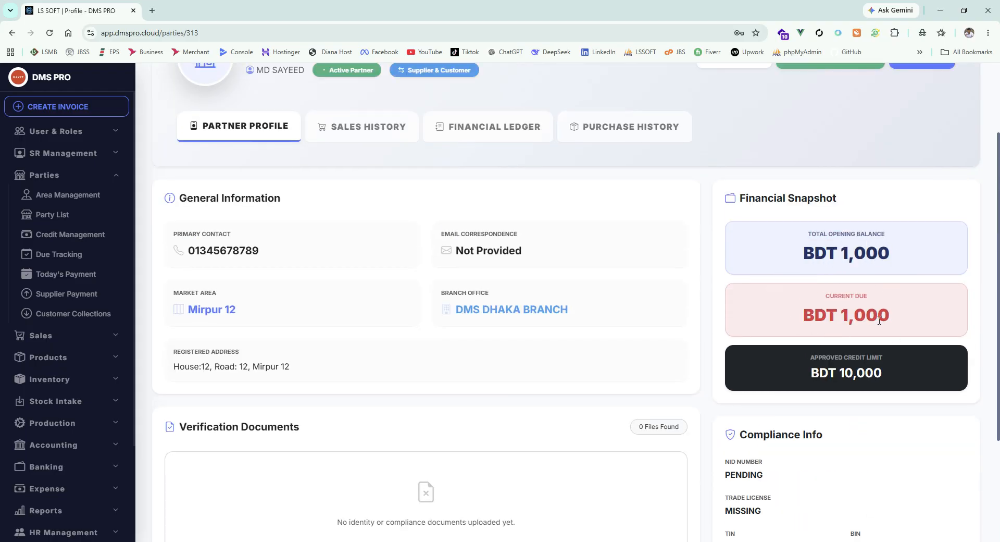
triple_click(909, 261)
click(911, 317)
drag(911, 318, 804, 318)
click(796, 319)
Step: Check the sales history, financial ledger and purchase history of LS SOFT
click(381, 134)
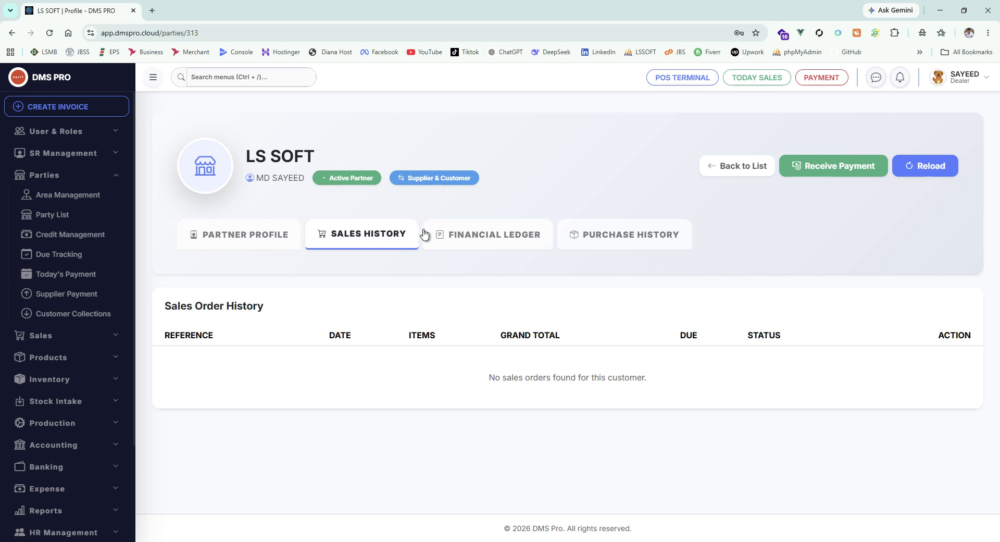
click(469, 249)
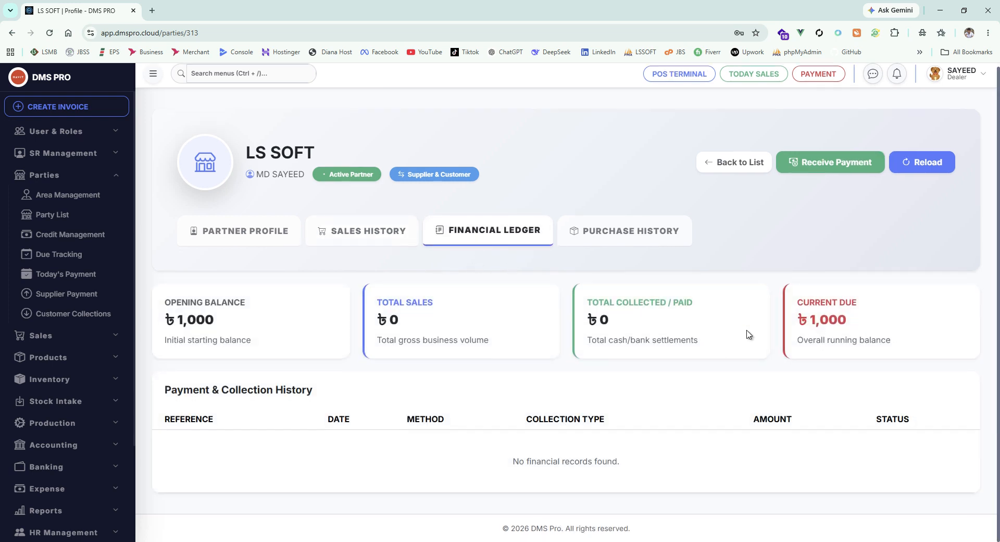
click(672, 237)
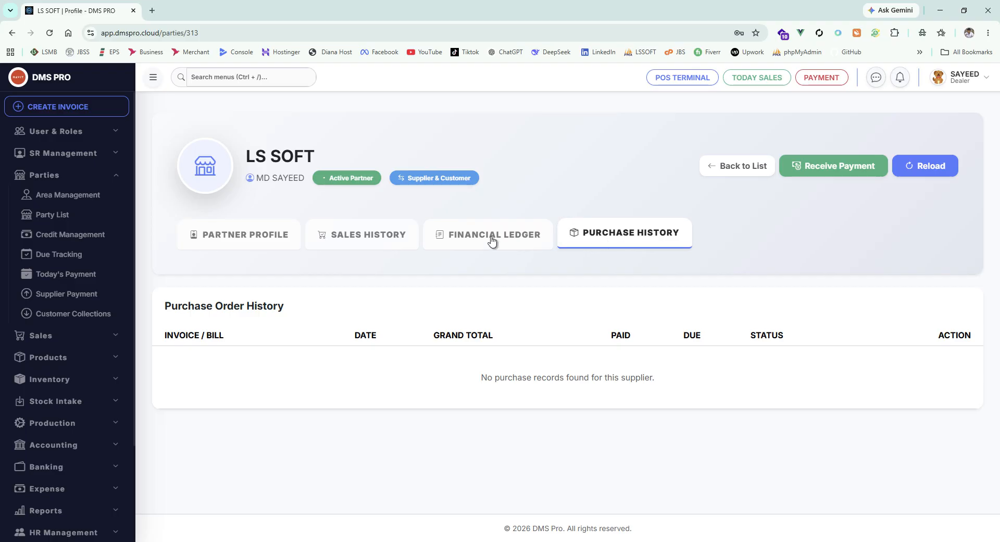
click(368, 239)
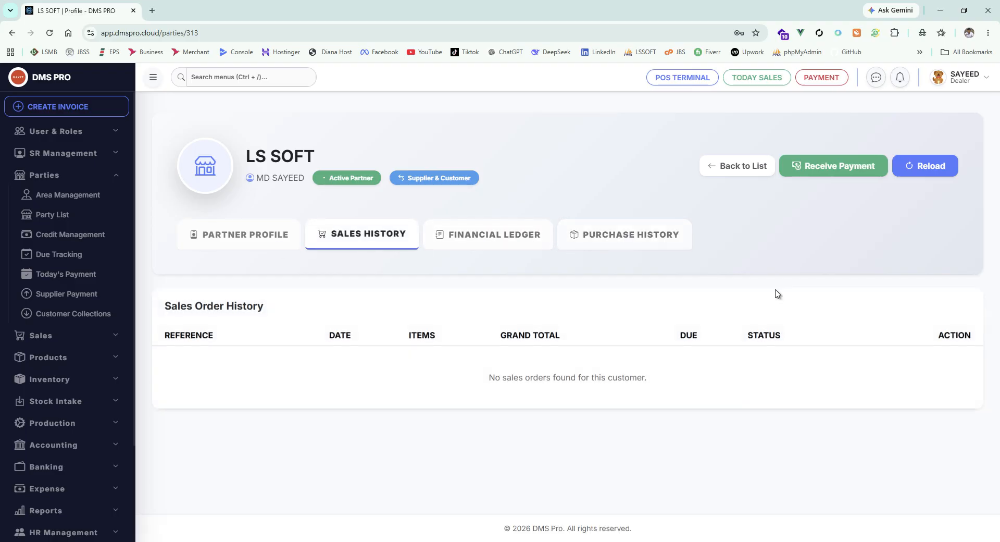
click(637, 237)
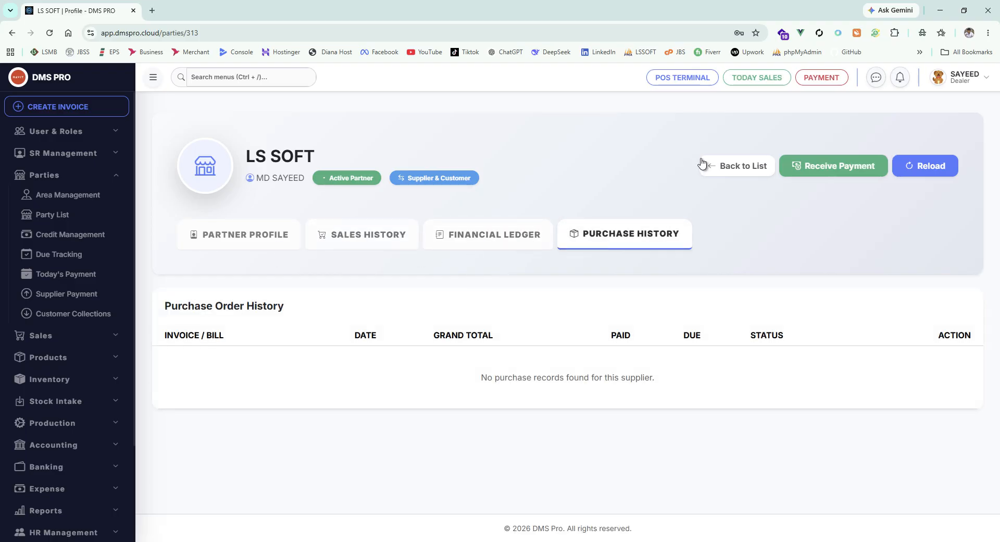
Step: From the list of suppliers, open the supplier without an assigned branch and view its purchase order history
click(735, 172)
scroll(516, 292, down, 1)
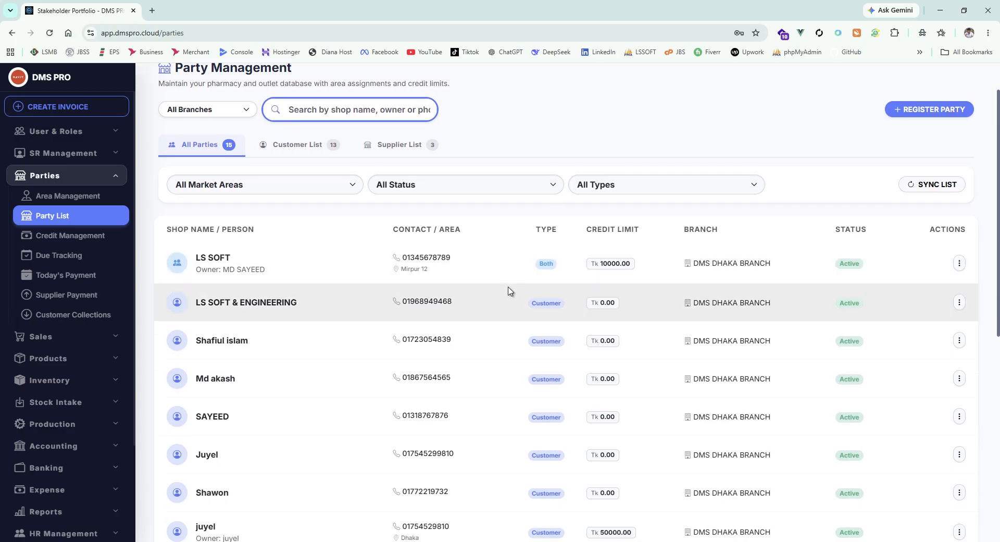
click(398, 150)
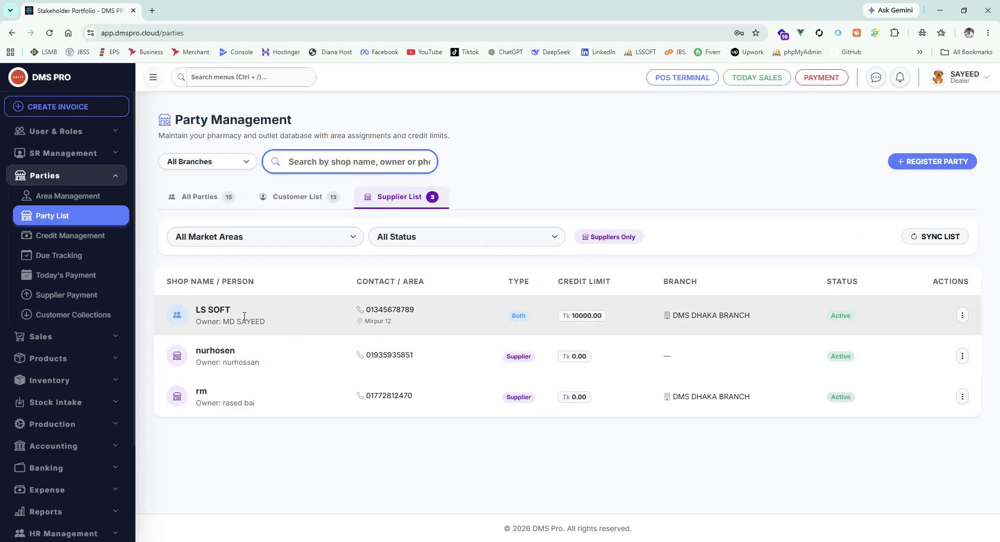
click(214, 312)
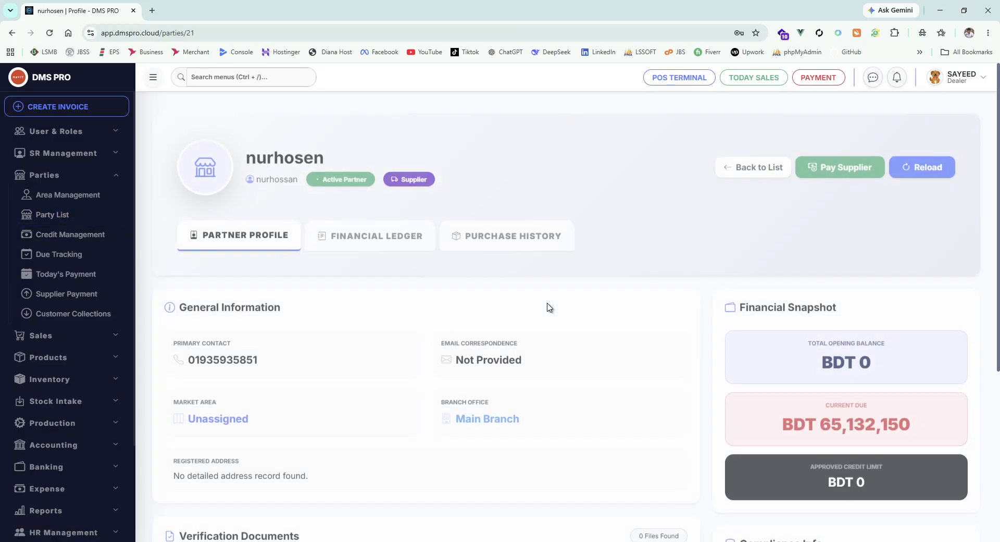
click(561, 233)
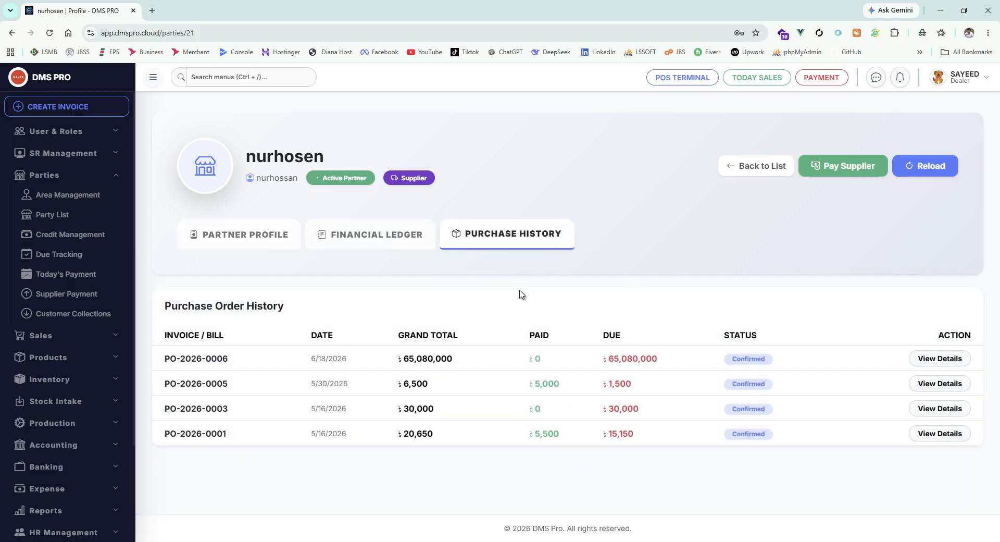
Step: From the customer list, open the third customer's profile and view the sales order history
click(761, 166)
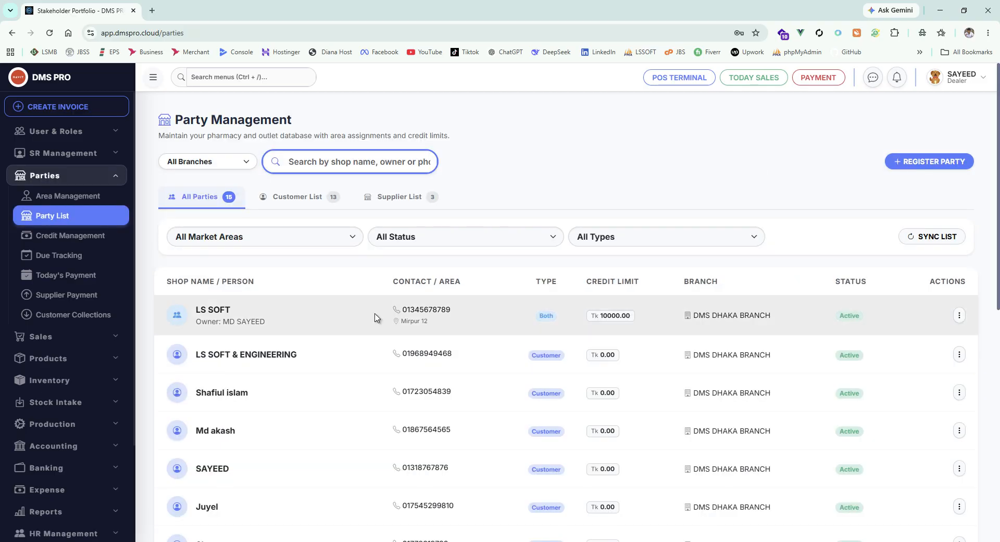
click(292, 197)
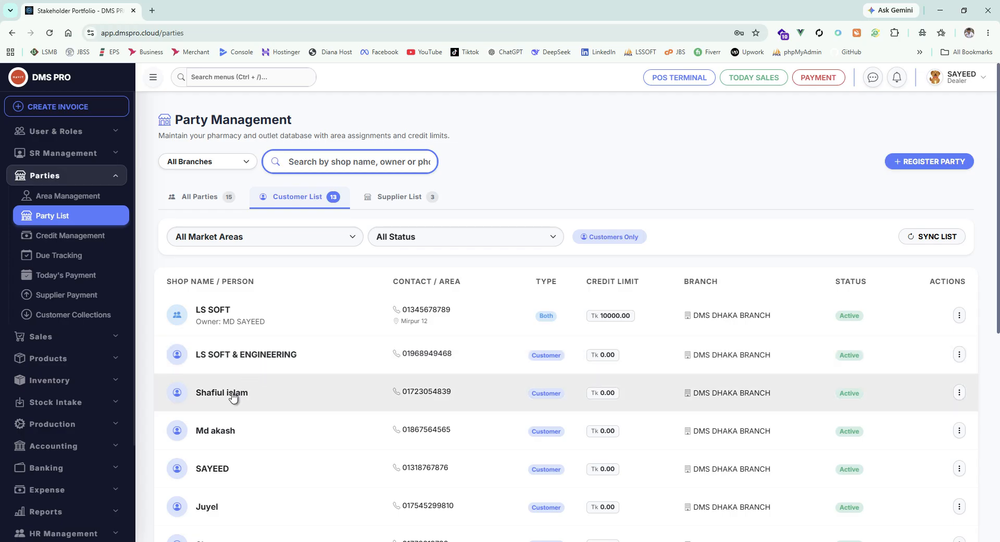
click(233, 397)
click(351, 234)
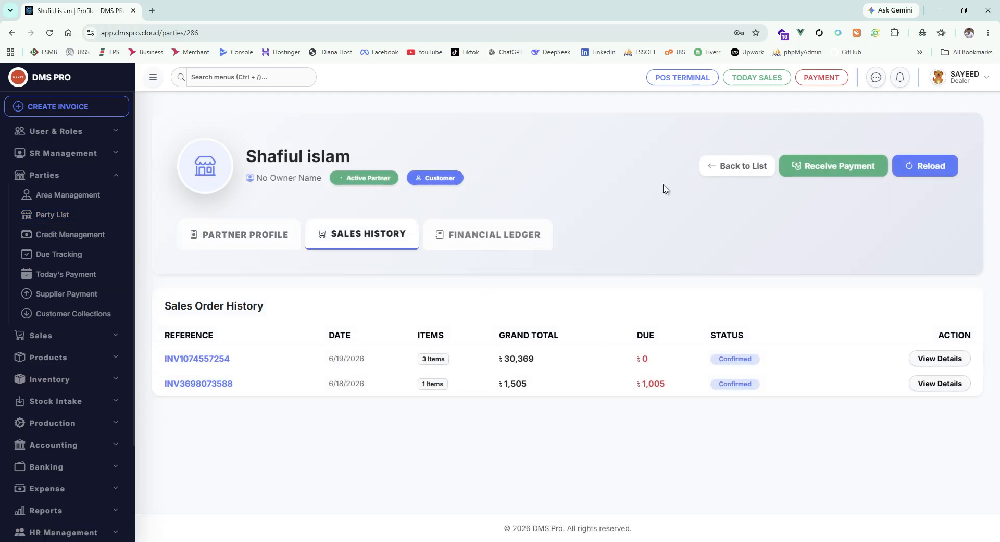
Step: Return to the LS SOFT profile and review its sales history, financial ledger, purchase history and partner profile details
click(723, 170)
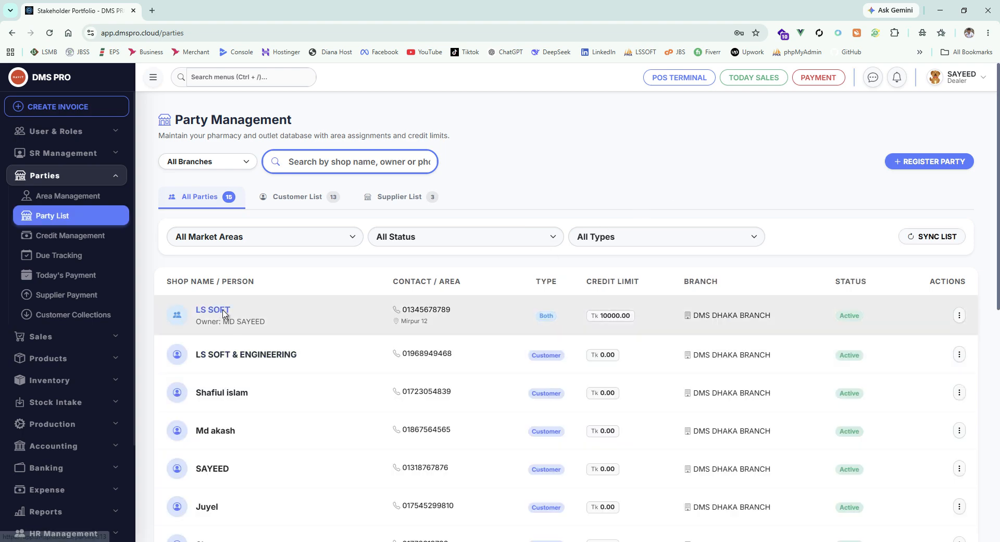
click(224, 312)
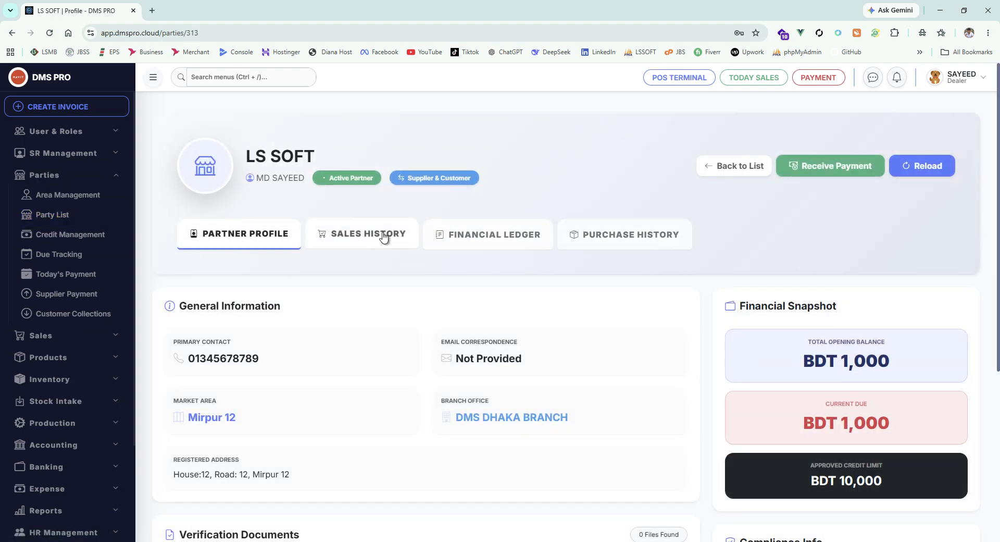
click(383, 237)
click(518, 239)
click(630, 235)
click(257, 232)
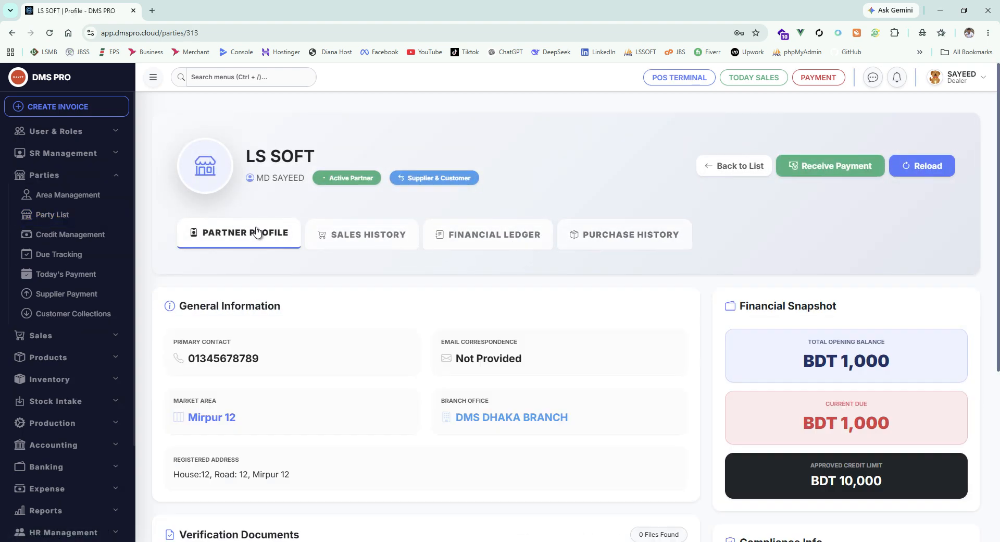
scroll(429, 292, down, 5)
scroll(429, 292, up, 5)
Step: Upload the HAVIT_LOGO image as the LS SOFT profile picture and reload the profile data
click(208, 176)
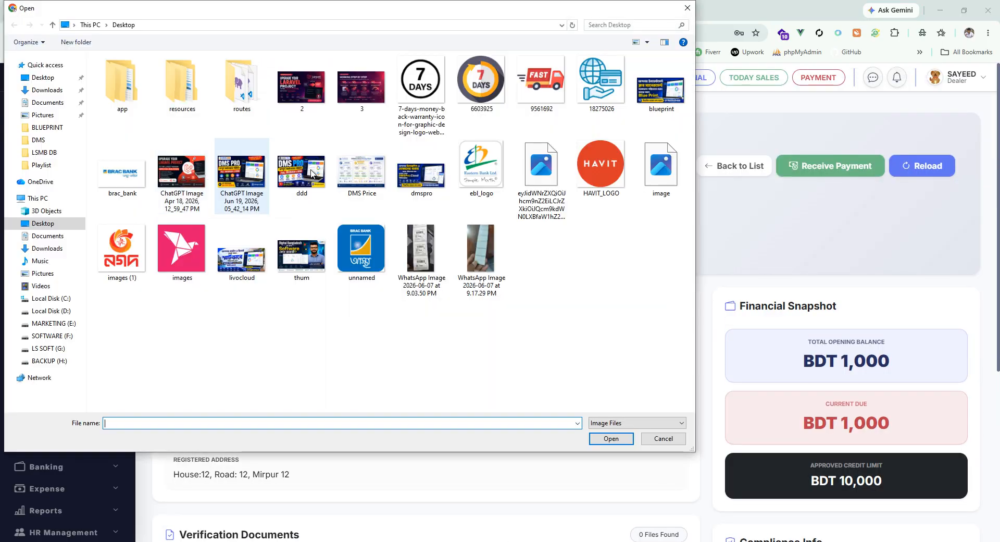
click(592, 165)
click(615, 440)
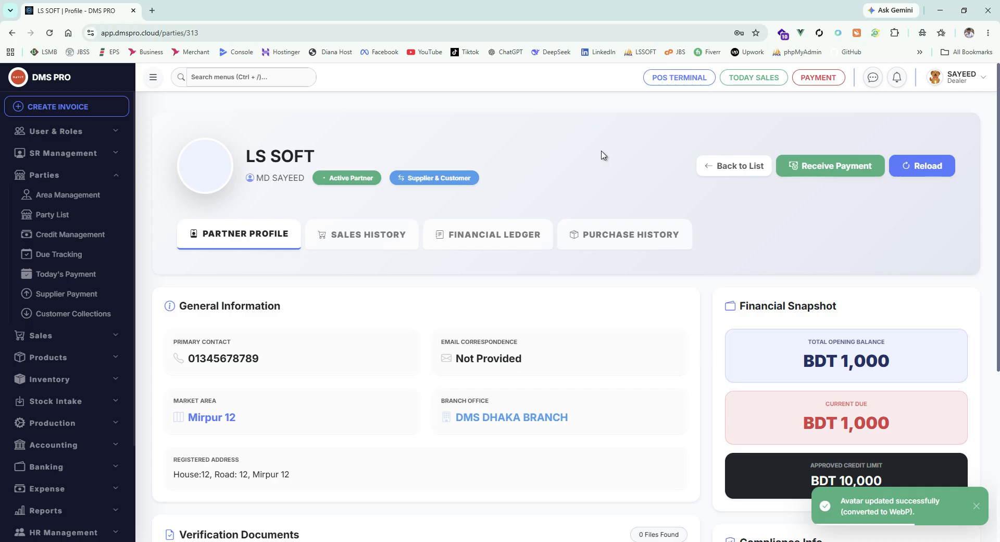
click(930, 174)
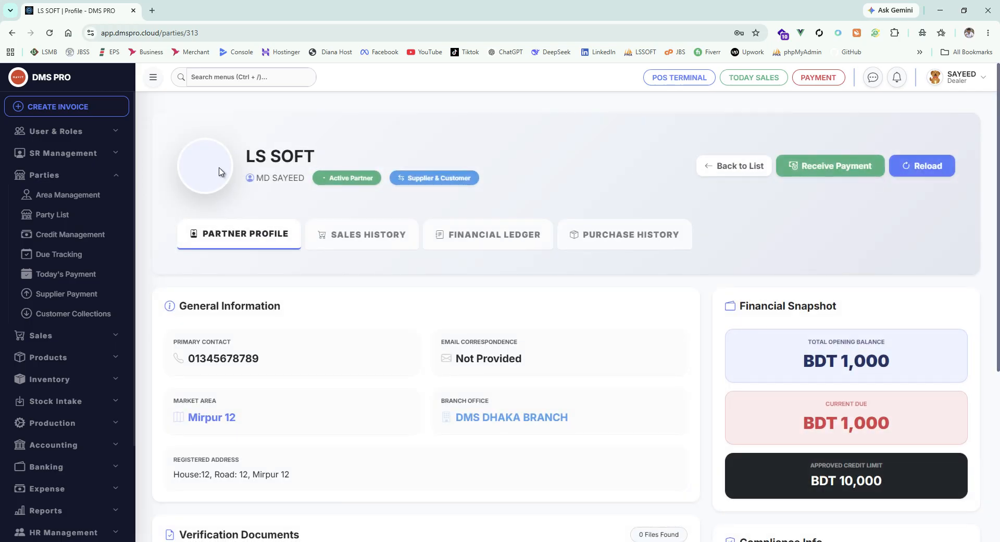
Step: Upload HAVIT_LOGO again as the LS SOFT avatar, refresh the web page and check the profile
click(219, 172)
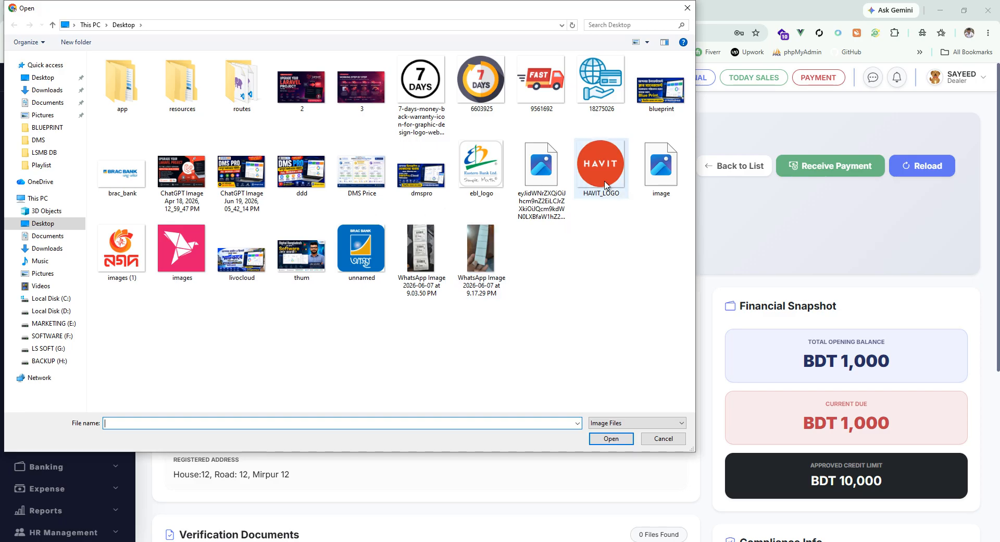
click(606, 185)
click(610, 439)
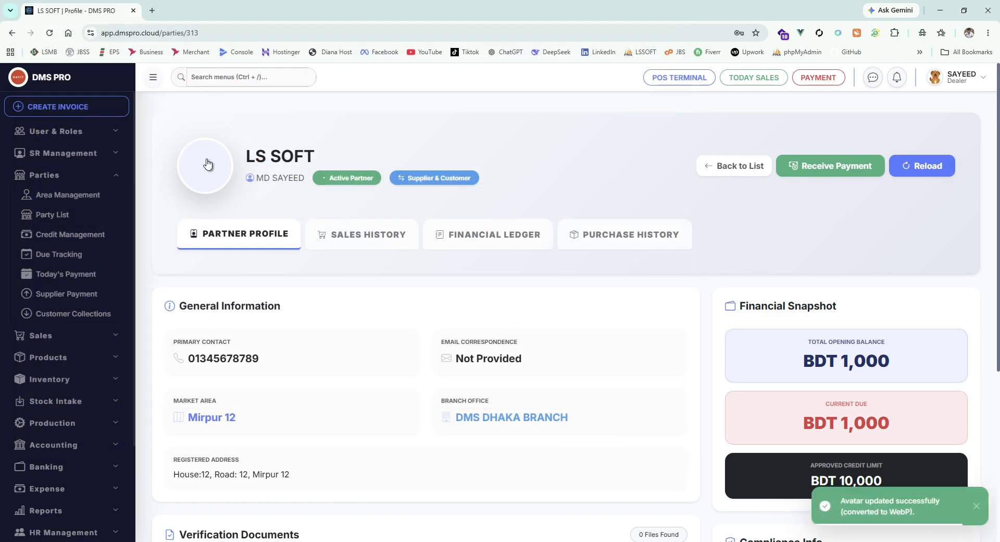
click(52, 33)
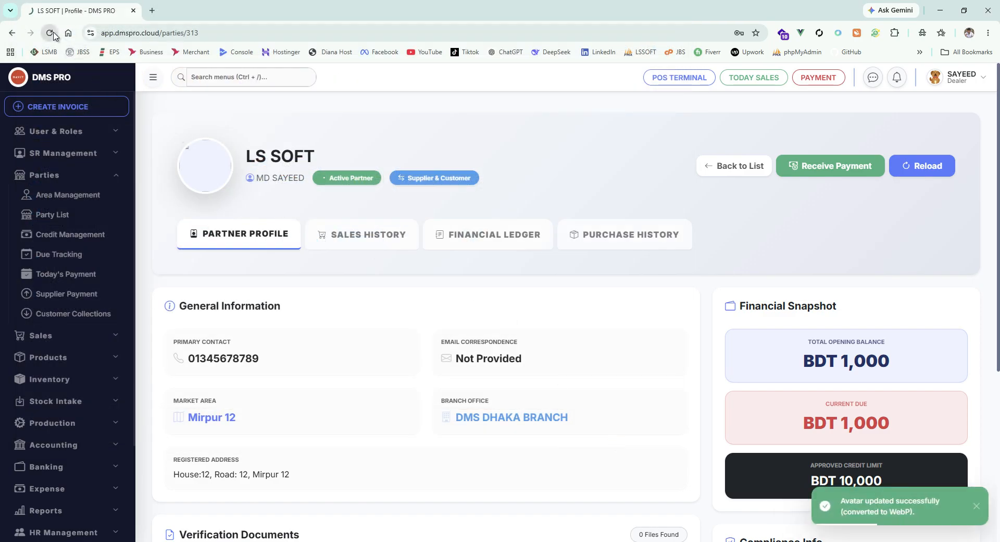
scroll(392, 244, down, 5)
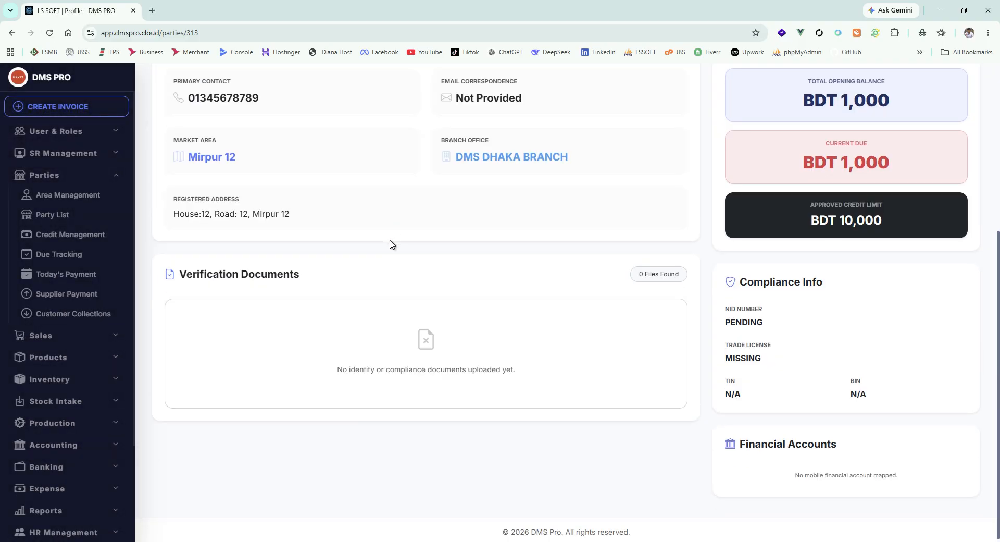
scroll(392, 244, up, 5)
Step: Return to the party list and compare all parties with the supplier and customer lists
click(123, 216)
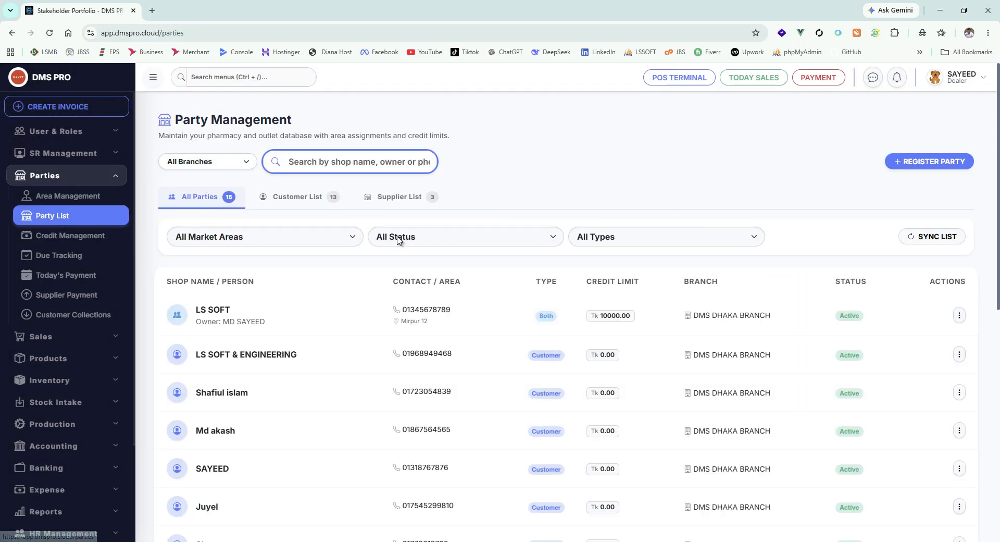
scroll(886, 281, down, 6)
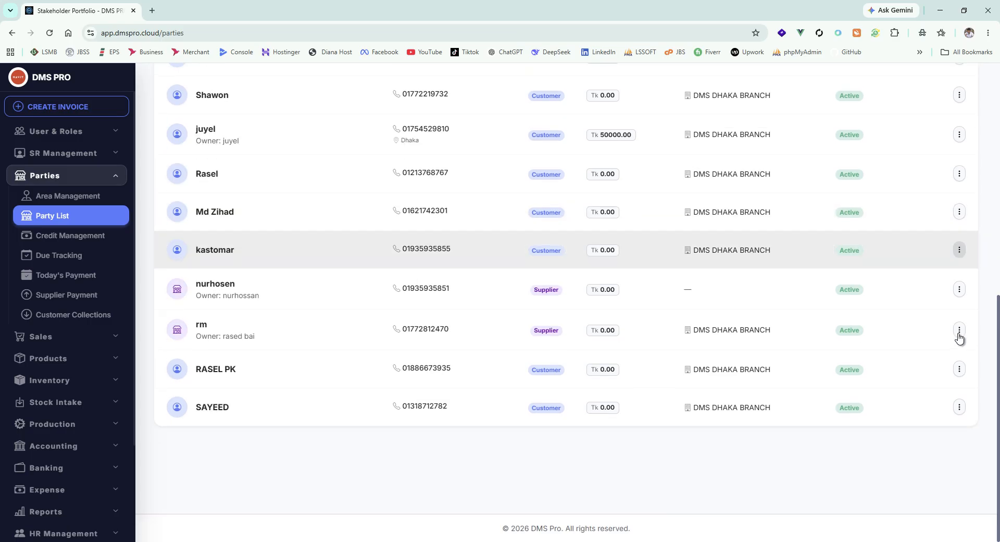
scroll(834, 338, up, 5)
scroll(437, 234, up, 6)
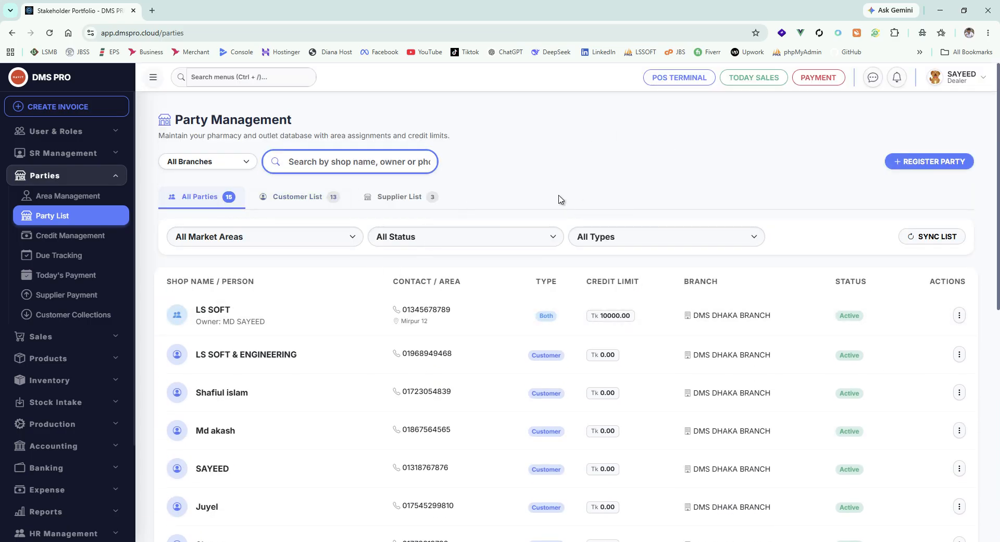
click(409, 196)
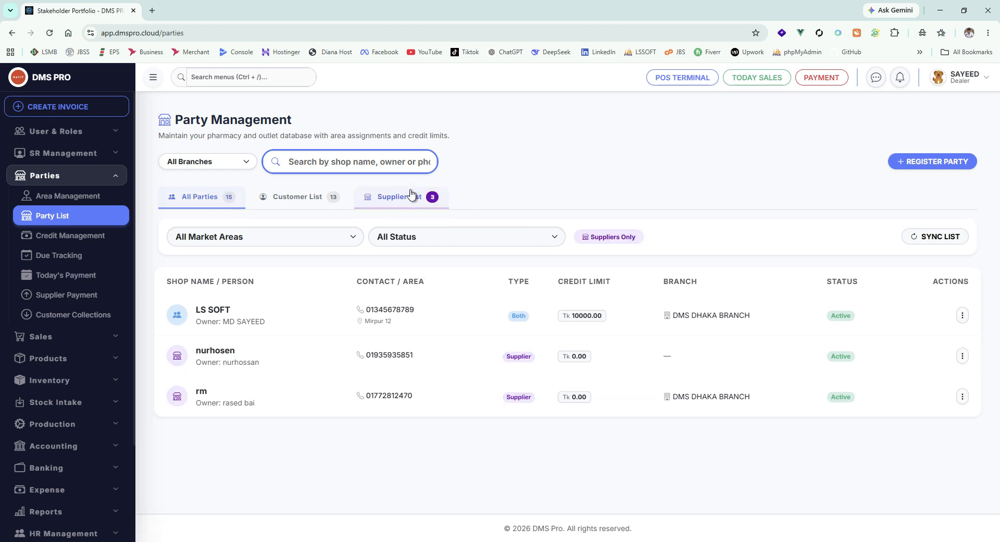
click(299, 199)
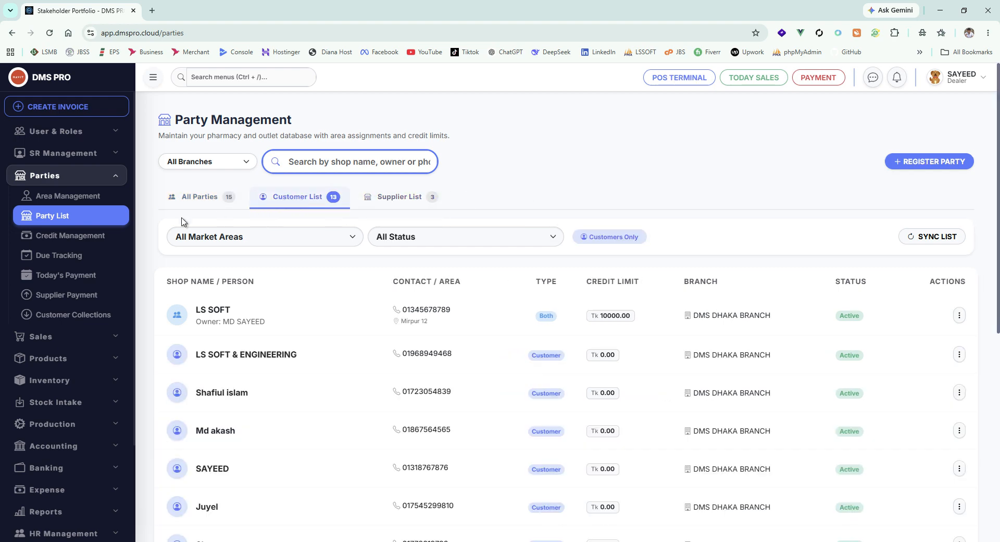
Step: Open Credit Management and review each party's credit limit, current balance, available credit and usage
click(71, 235)
scroll(552, 263, down, 4)
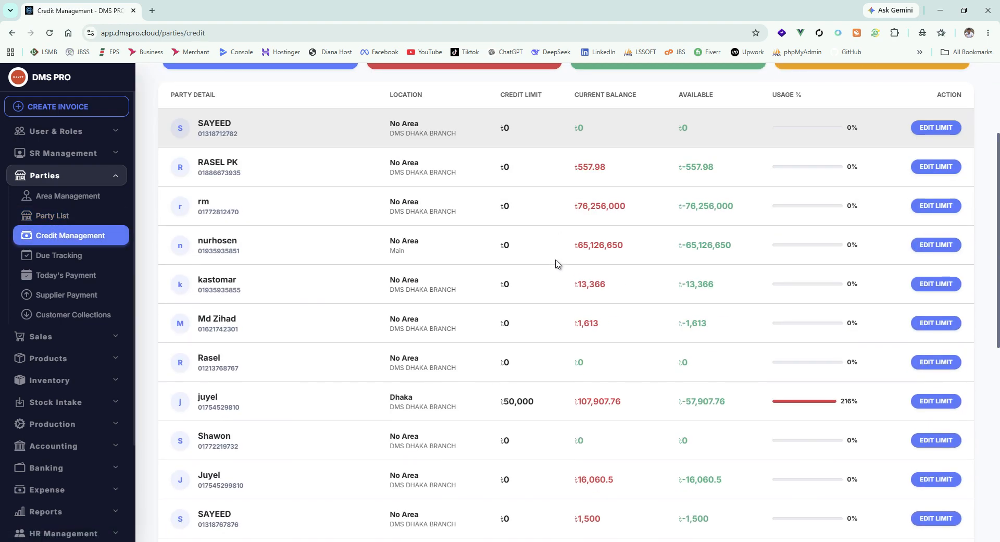
scroll(725, 256, up, 3)
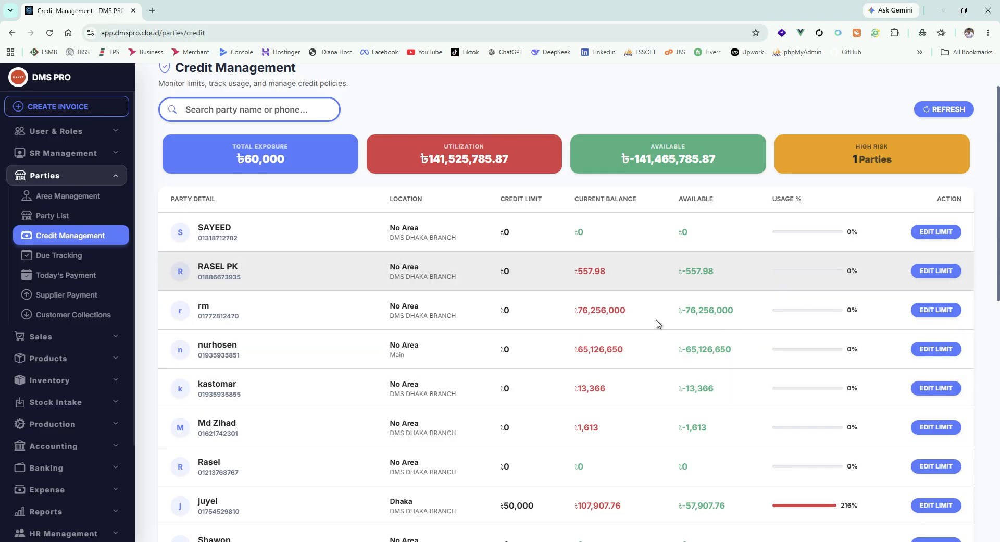
scroll(658, 324, down, 1)
scroll(565, 301, up, 2)
Step: Open Due Tracking and review the outstanding dues of all parties
click(76, 255)
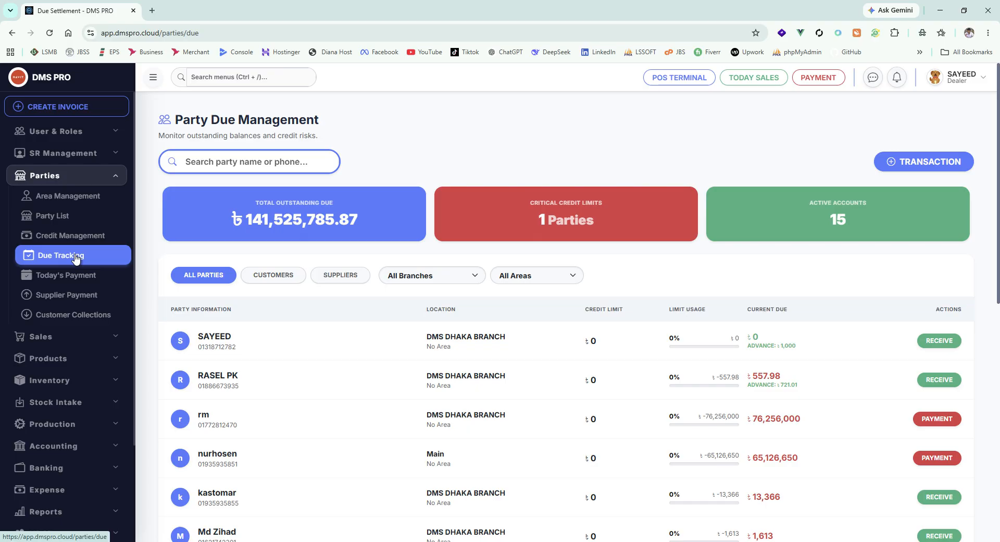
scroll(632, 284, down, 9)
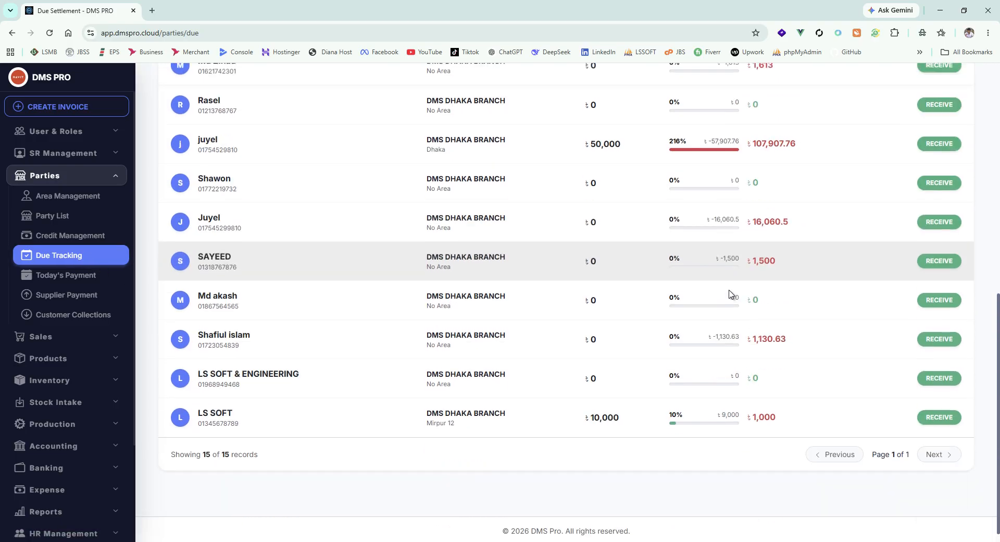
scroll(729, 293, up, 9)
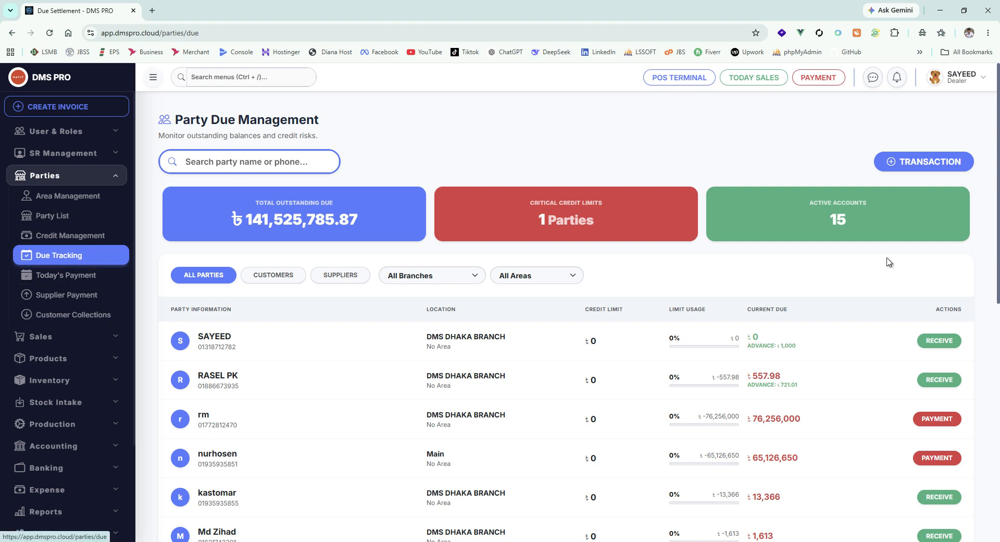
Step: Start a due transaction, search for the customer by name and select the match with a current due of 1,500
click(969, 163)
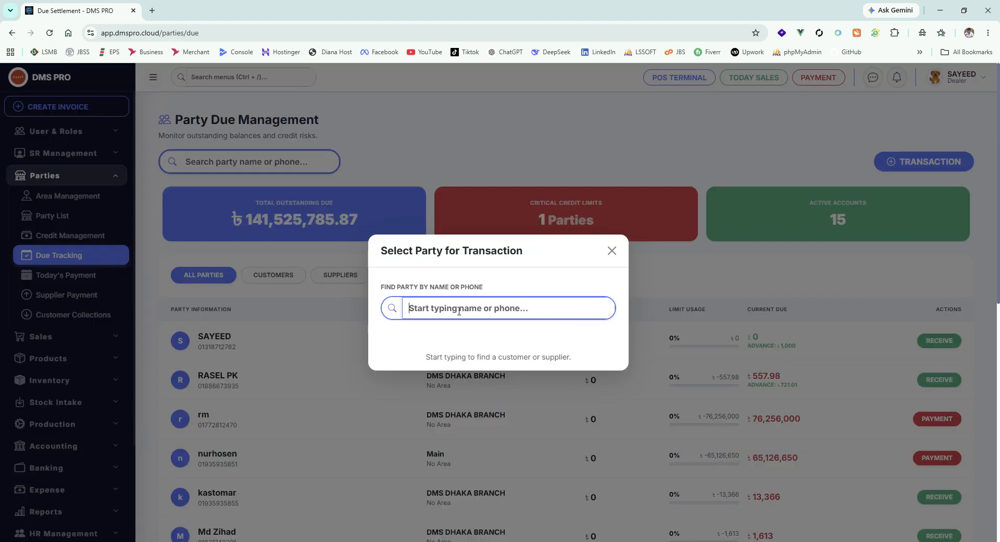
text(abu)
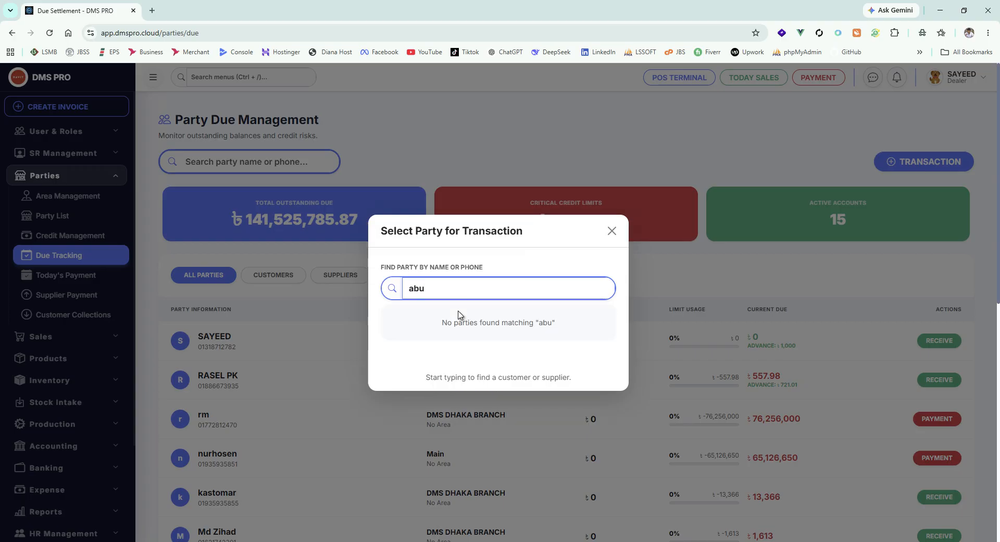
key(BackSpace)
key(BackSpace)
key(BackSpace)
text(say)
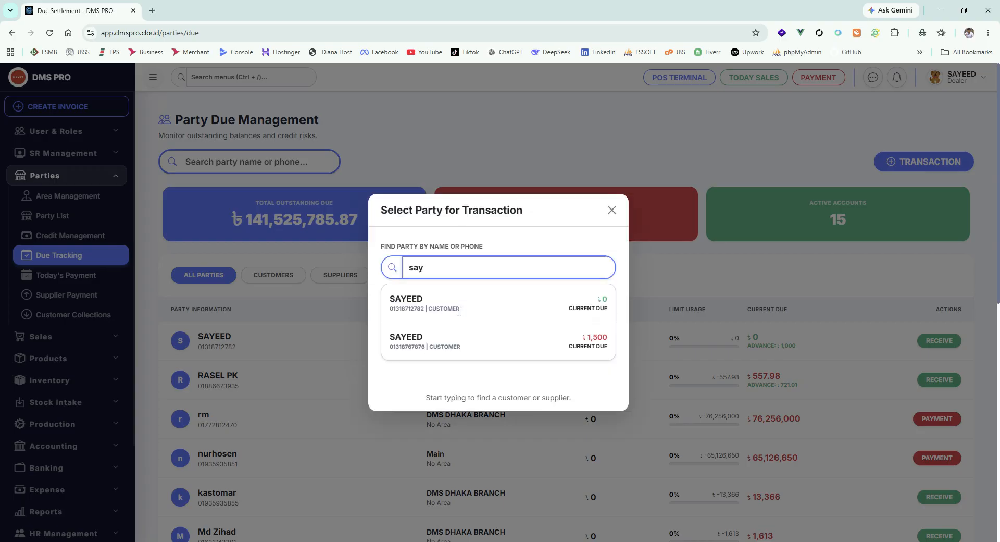
click(458, 357)
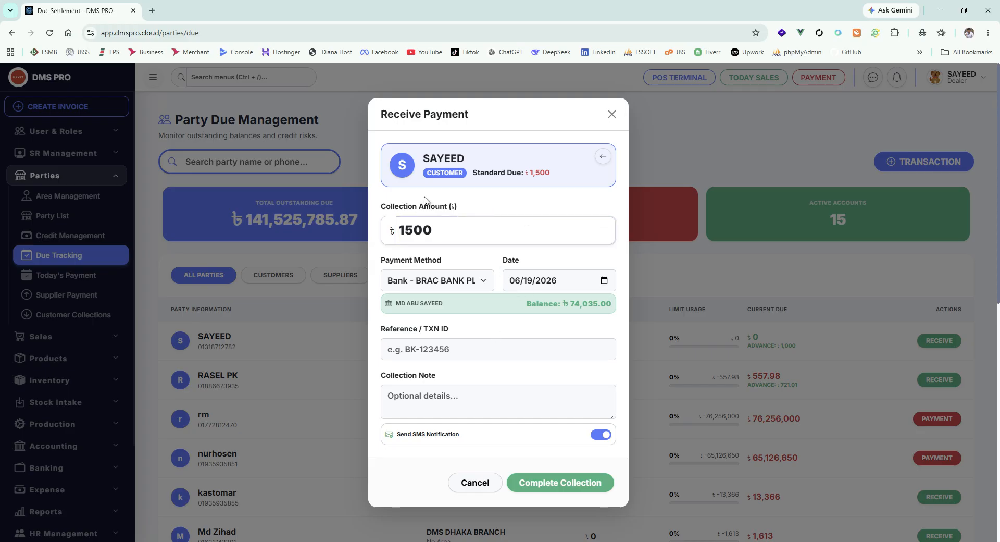
Step: Set the collection amount of the customer's payment to 1000
drag(552, 174, 521, 175)
click(493, 207)
drag(407, 230, 443, 230)
text(000)
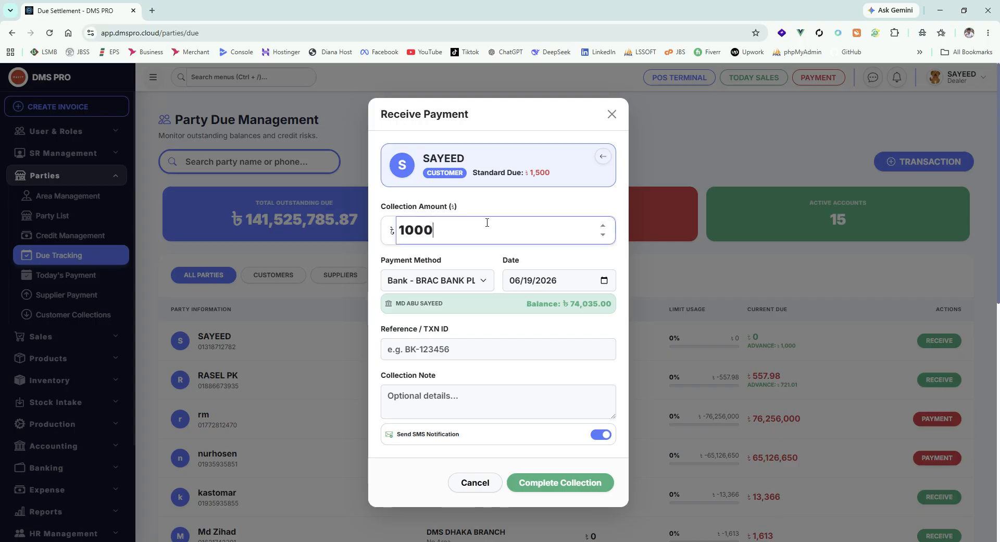
Step: Choose the EASTERN BANK PLC account as the payment method and complete the collection
scroll(510, 300, down, 2)
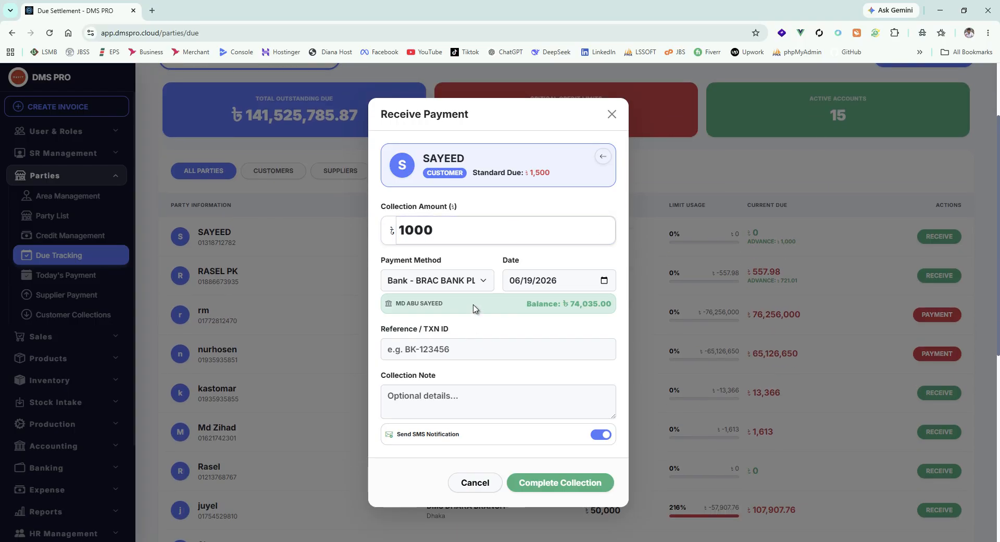
click(459, 284)
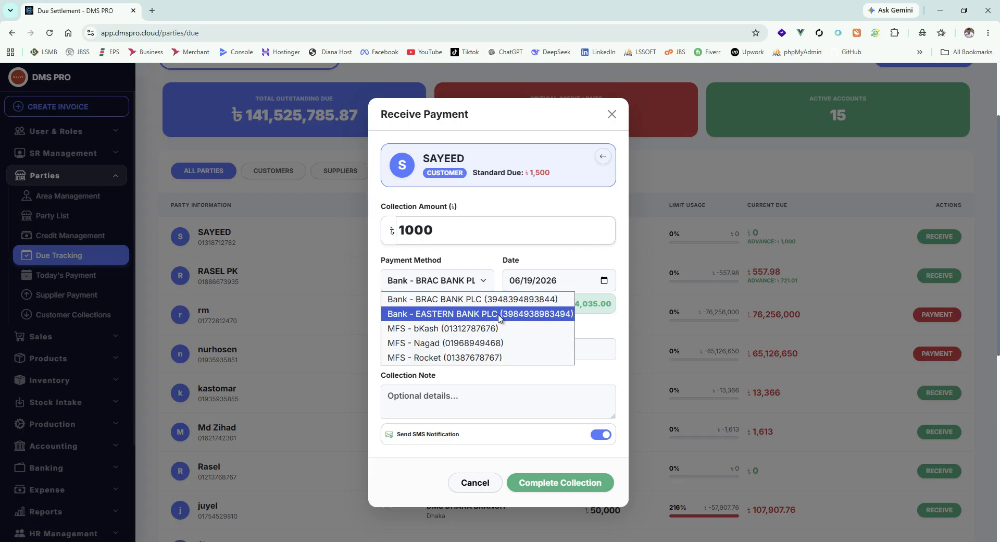
click(443, 300)
click(454, 284)
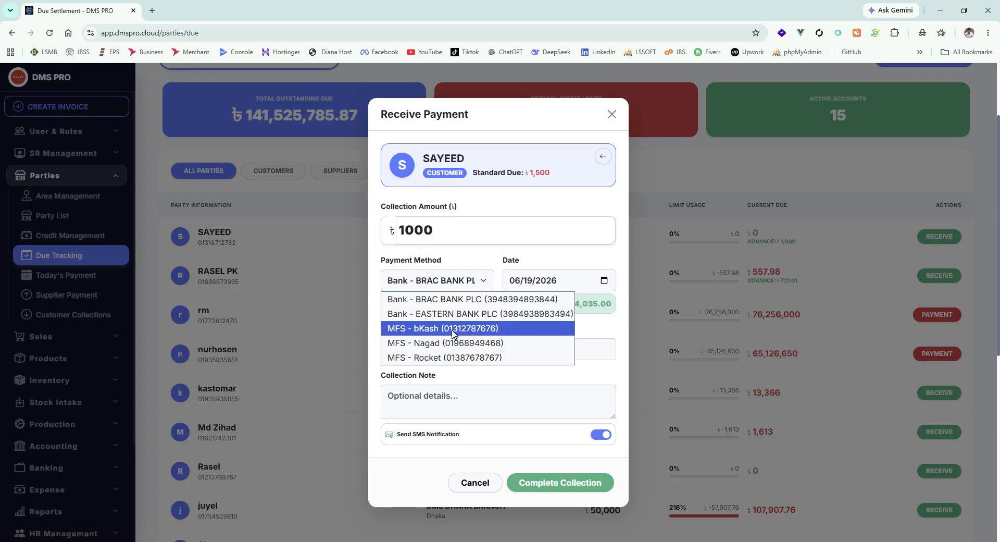
click(452, 334)
click(455, 288)
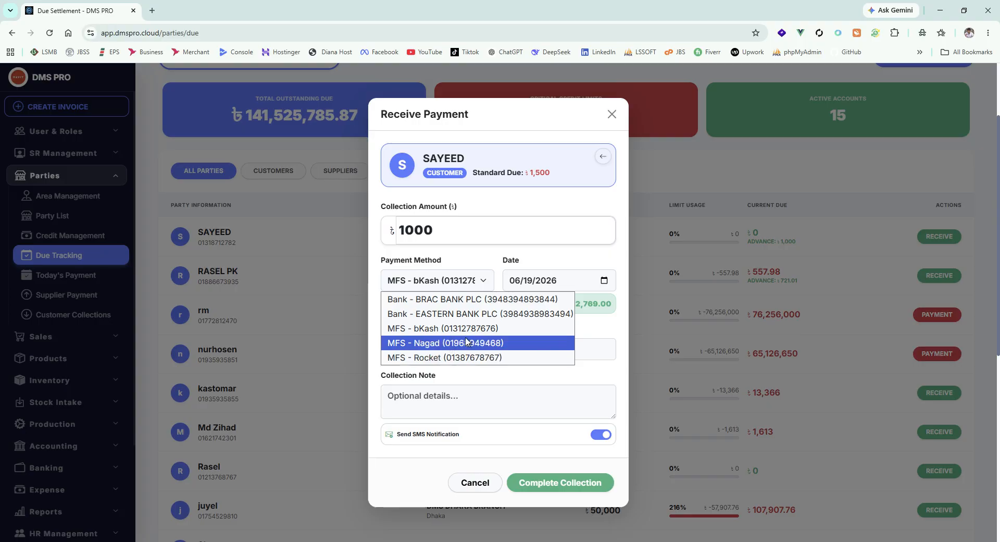
click(484, 314)
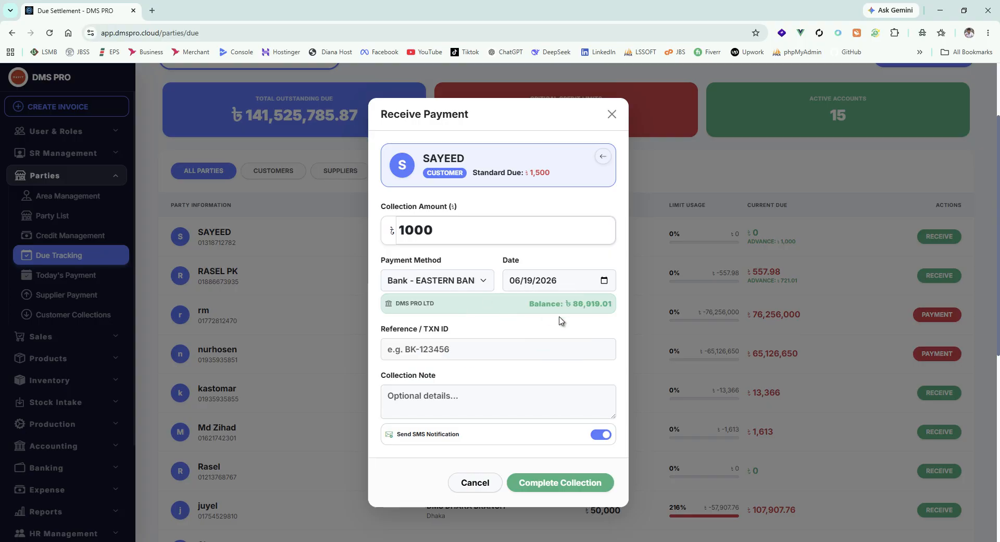
scroll(552, 332, down, 3)
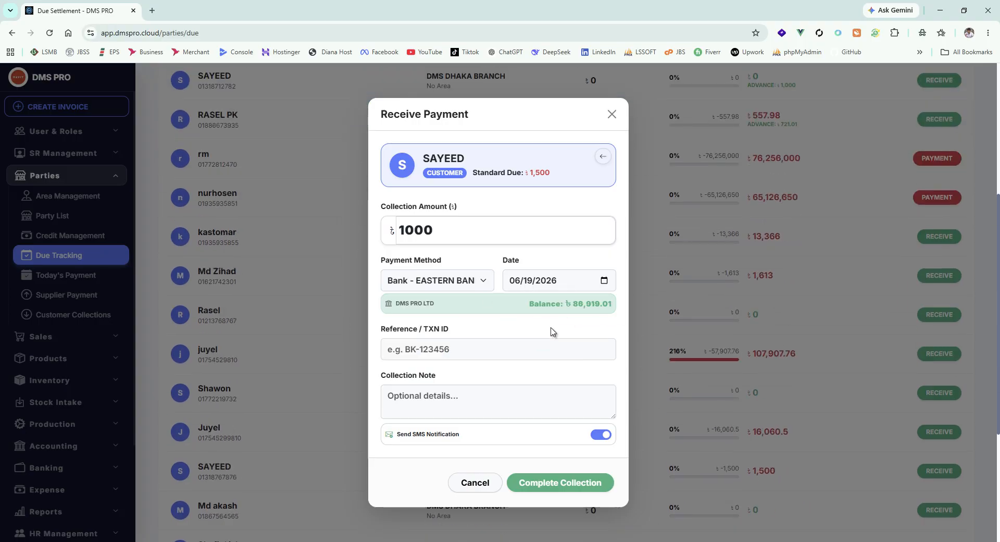
click(574, 490)
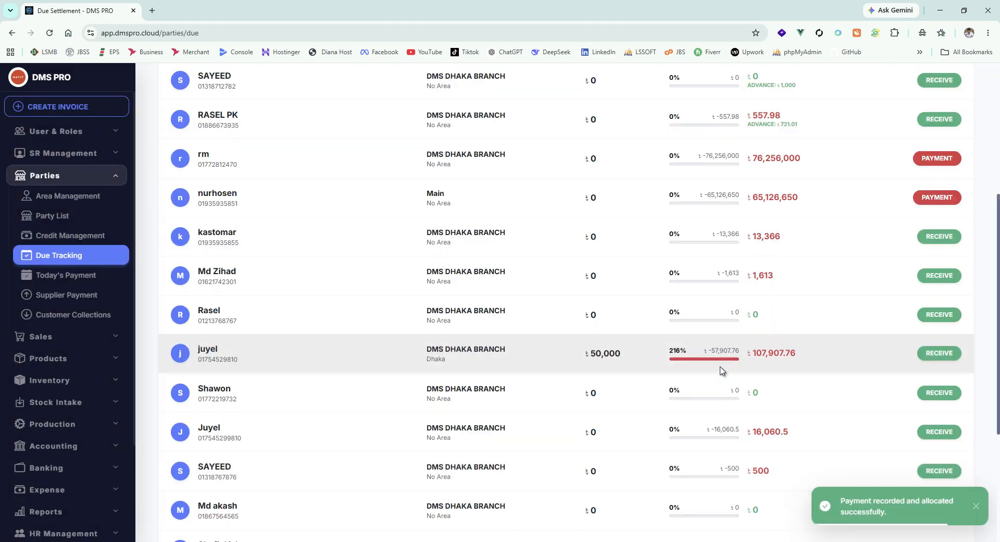
scroll(722, 371, up, 5)
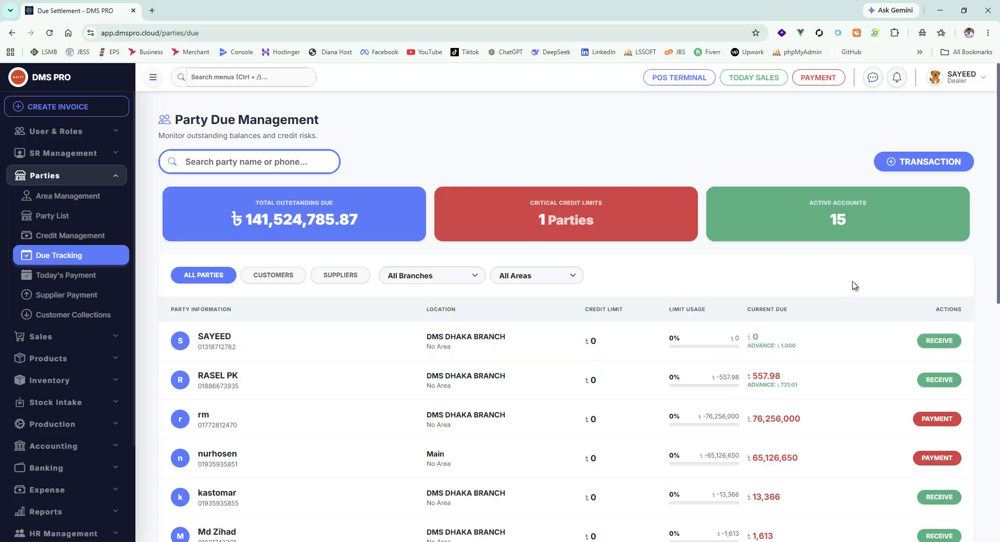
click(927, 162)
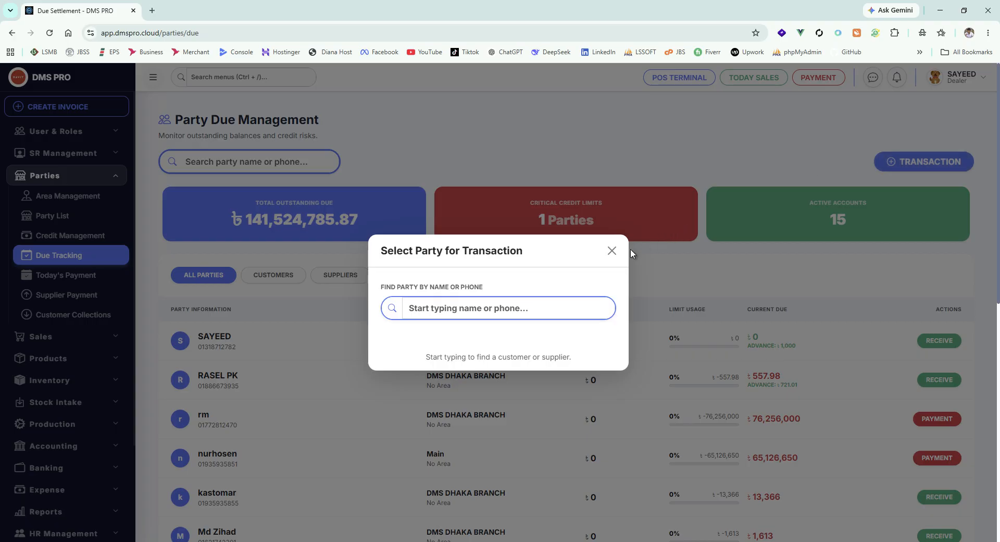
text(saye)
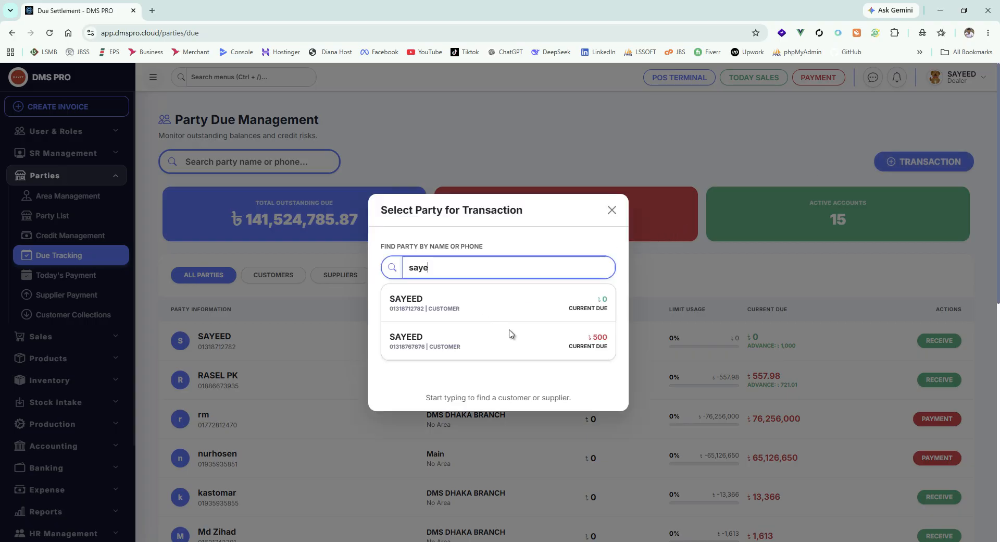
click(582, 344)
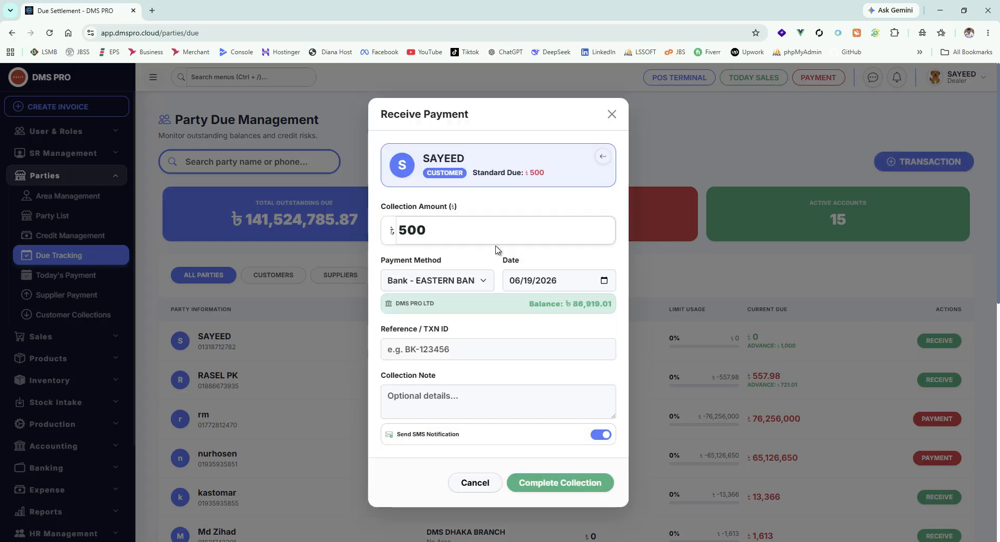
double_click(428, 229)
click(612, 114)
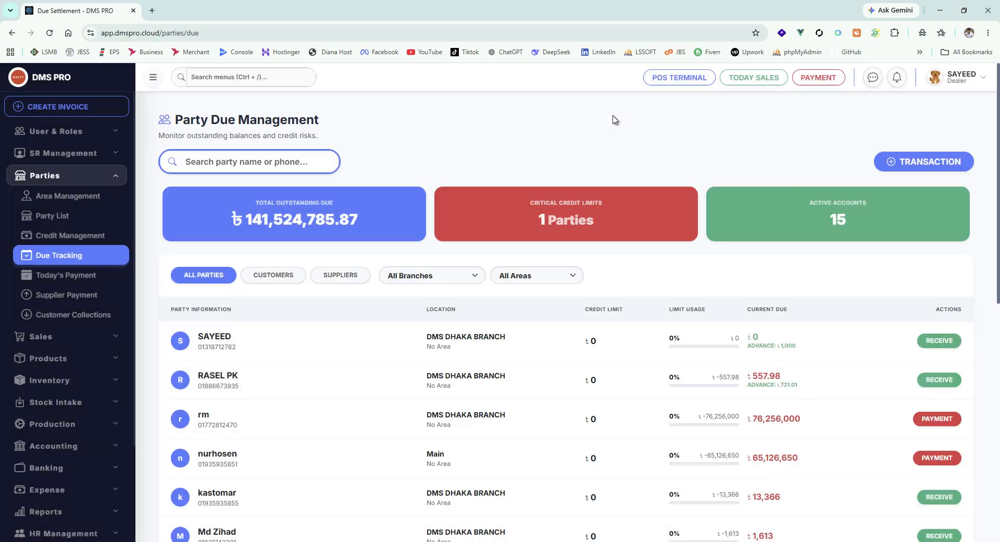
Step: Open a due transaction for the customer owing 500, try switching Send SMS Notification off and on, and close it without collecting
click(949, 163)
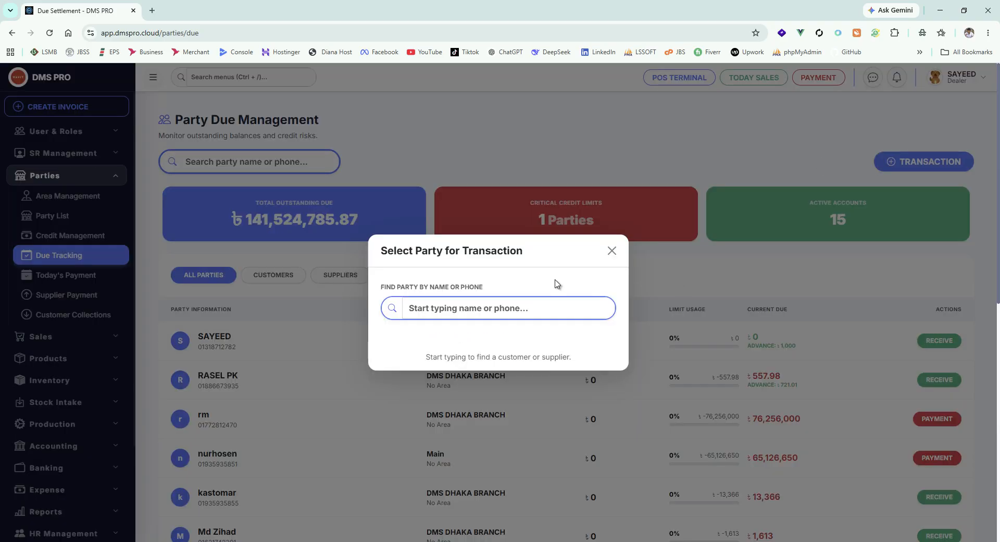
text(saye)
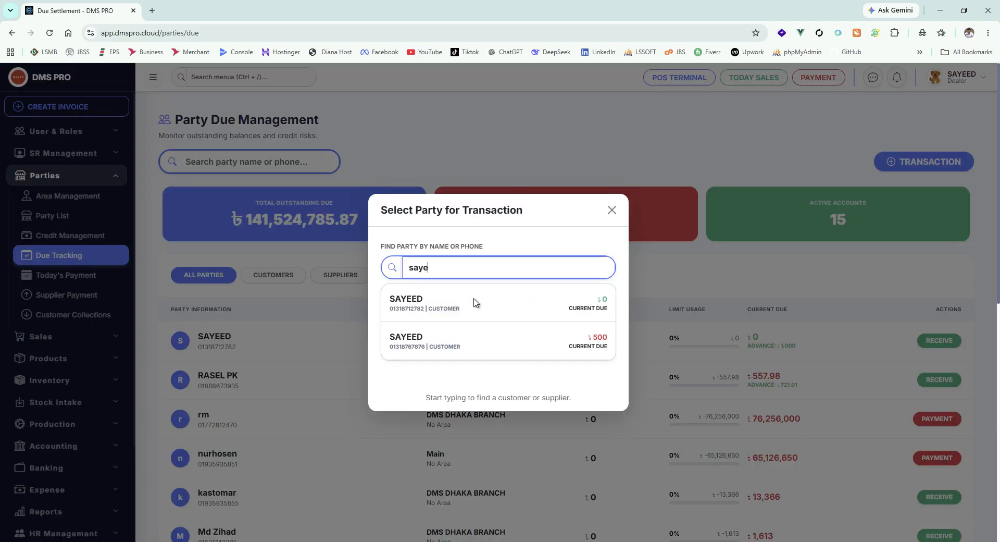
click(487, 342)
scroll(619, 467, down, 3)
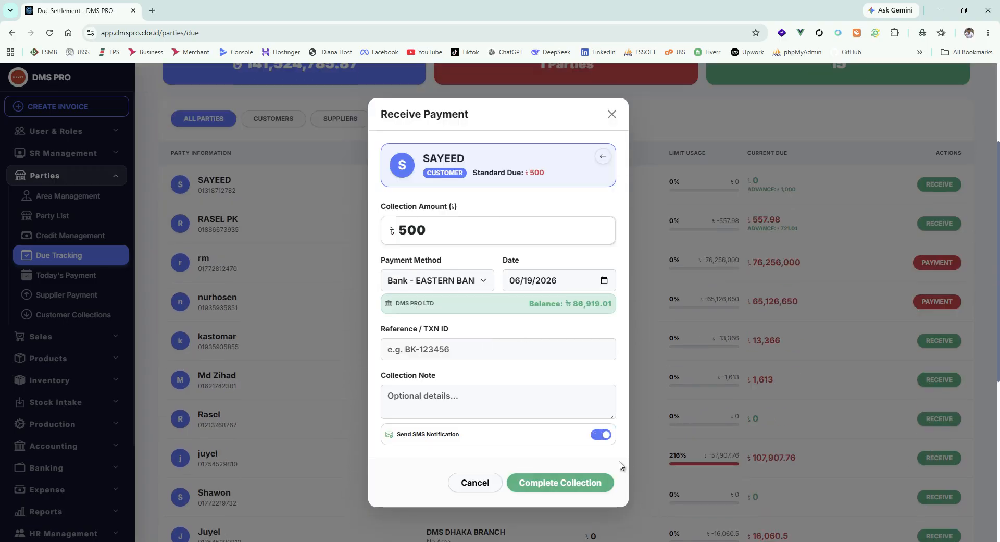
click(599, 436)
click(618, 436)
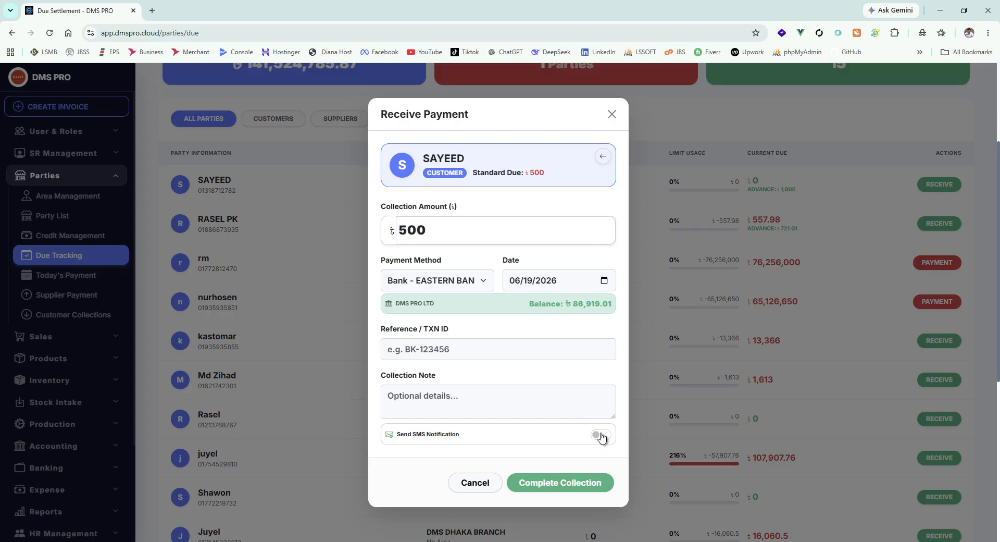
click(602, 436)
click(602, 436)
click(611, 114)
Step: Look through the party dues list and view the Pay Supplier form of the supplier owed 76,256,000
scroll(677, 208, down, 6)
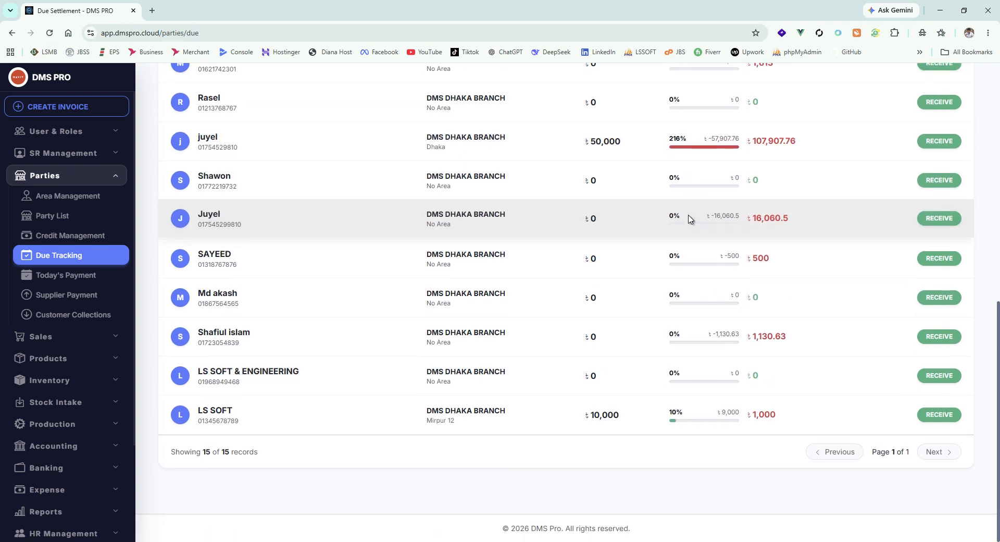
scroll(691, 217, up, 4)
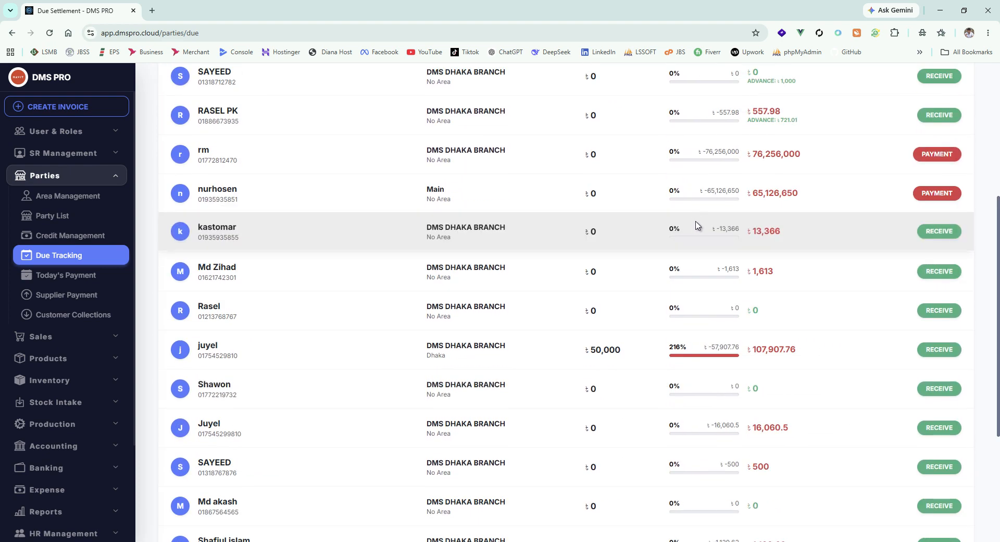
scroll(717, 230, up, 1)
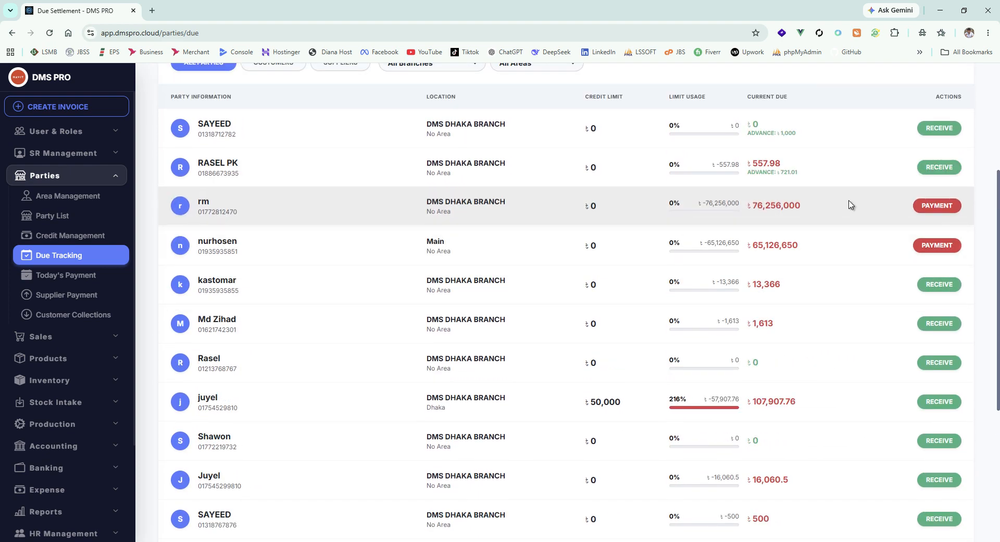
click(938, 207)
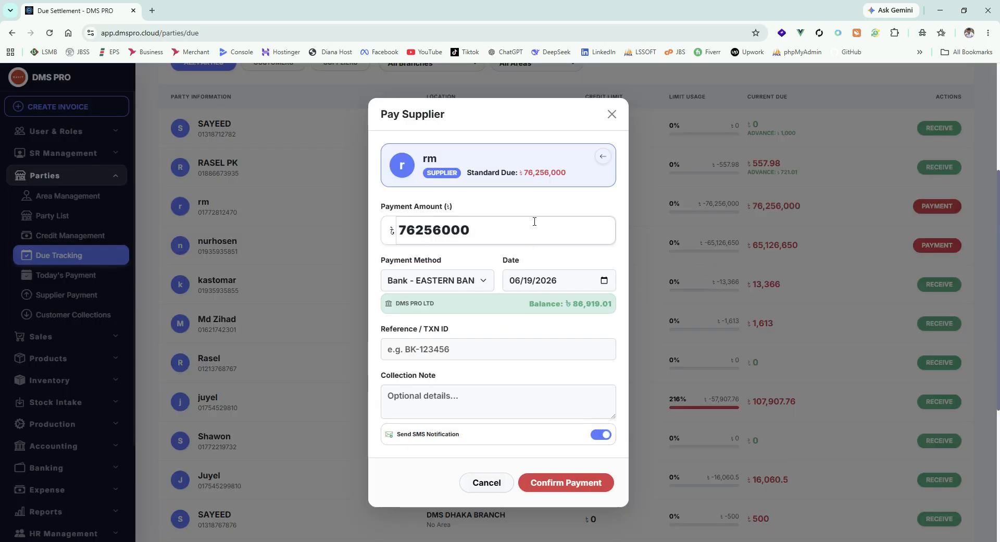
click(613, 115)
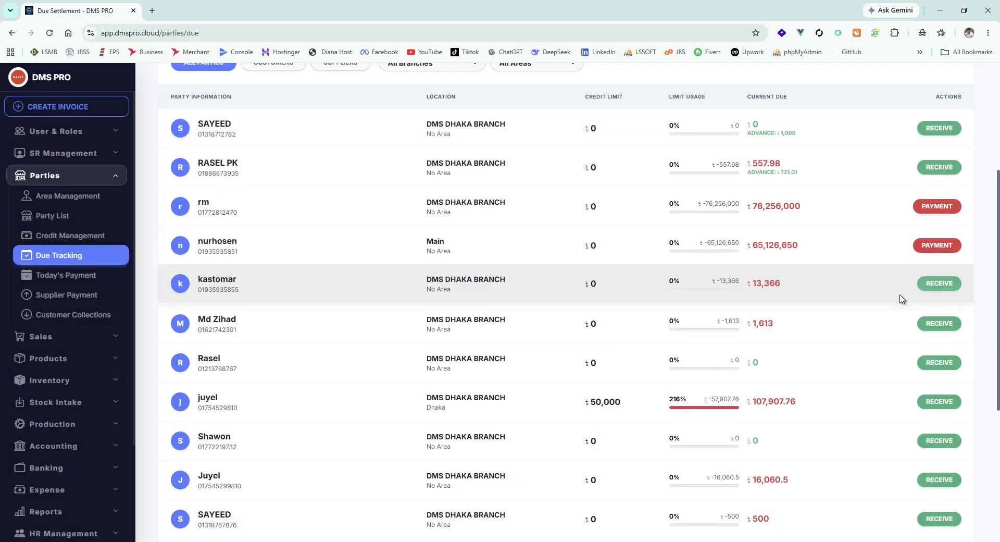
Step: View the Receive Payment form of the customer with a current due of 13,366 and close it
click(938, 284)
scroll(474, 299, down, 5)
scroll(542, 350, up, 5)
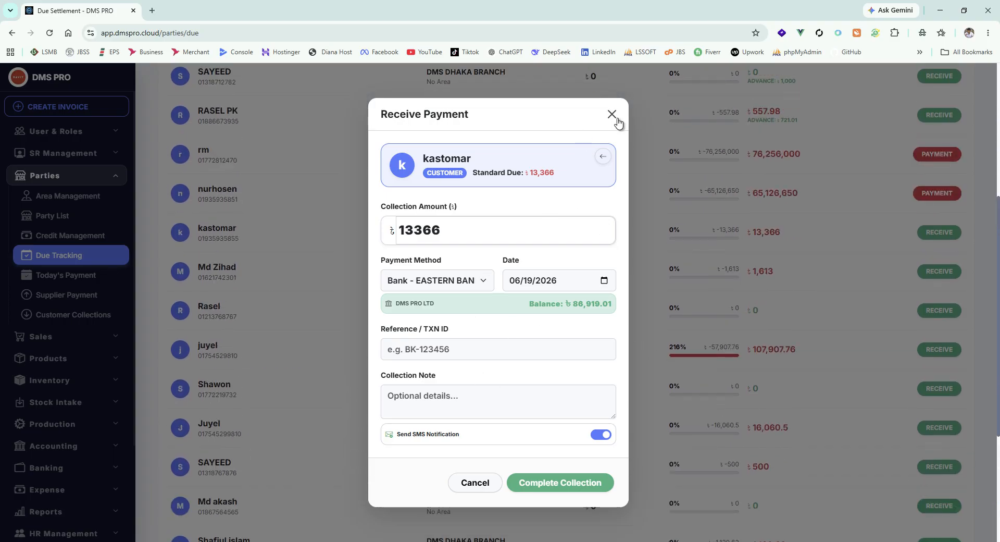
click(612, 114)
Step: Record a payment of 100000 to the supplier owed 65,126,650 and check that supplier's remaining due in the list
scroll(868, 254, up, 3)
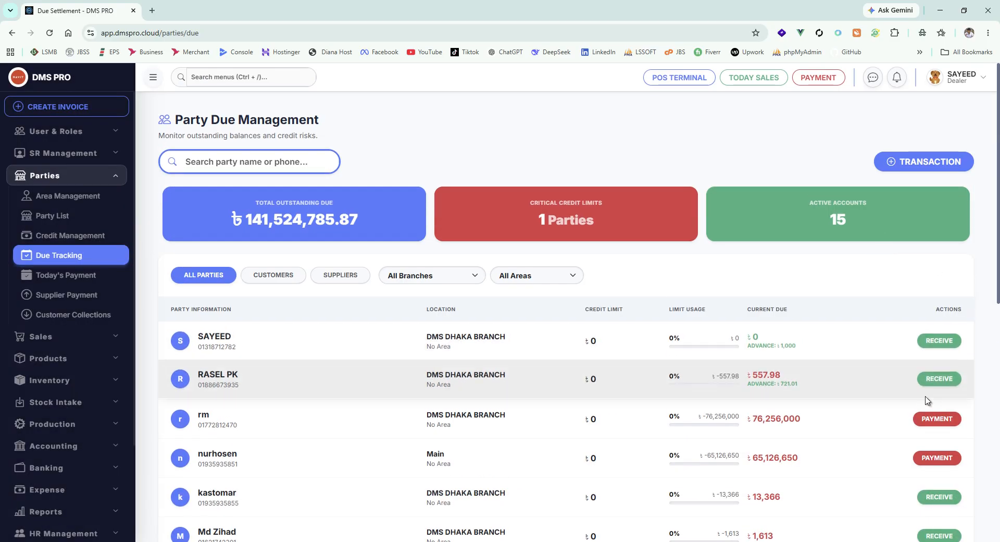
scroll(828, 385, down, 1)
scroll(885, 412, down, 1)
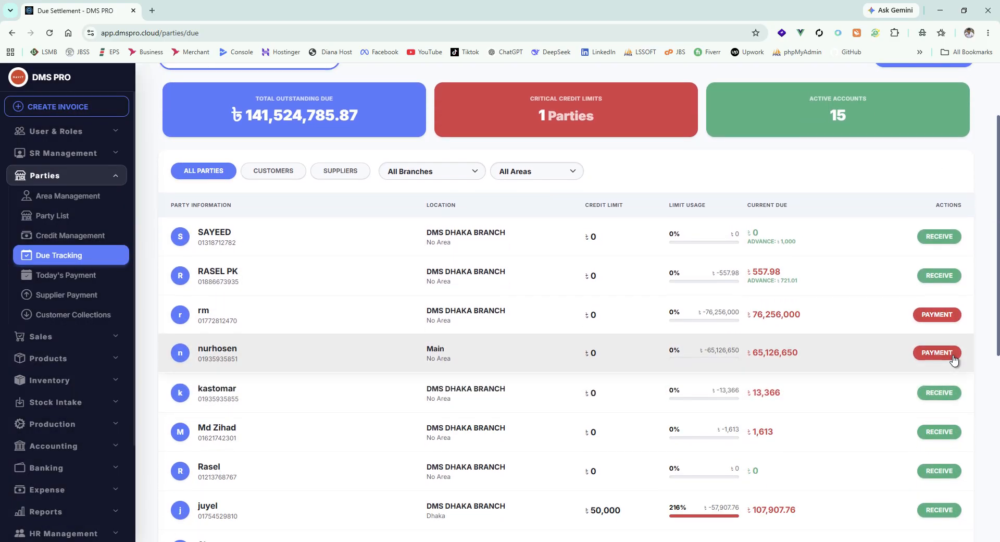
click(931, 354)
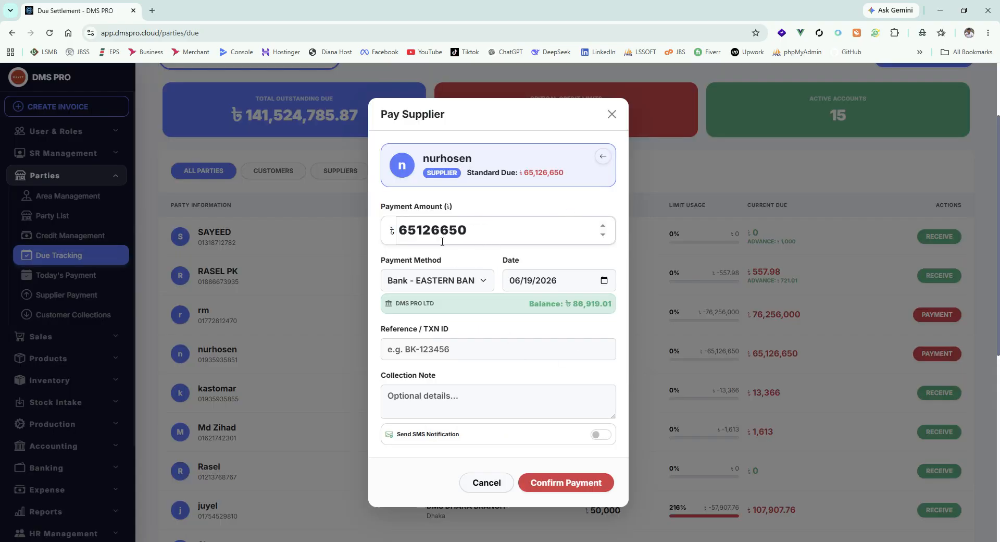
drag(475, 227, 350, 227)
text(1)
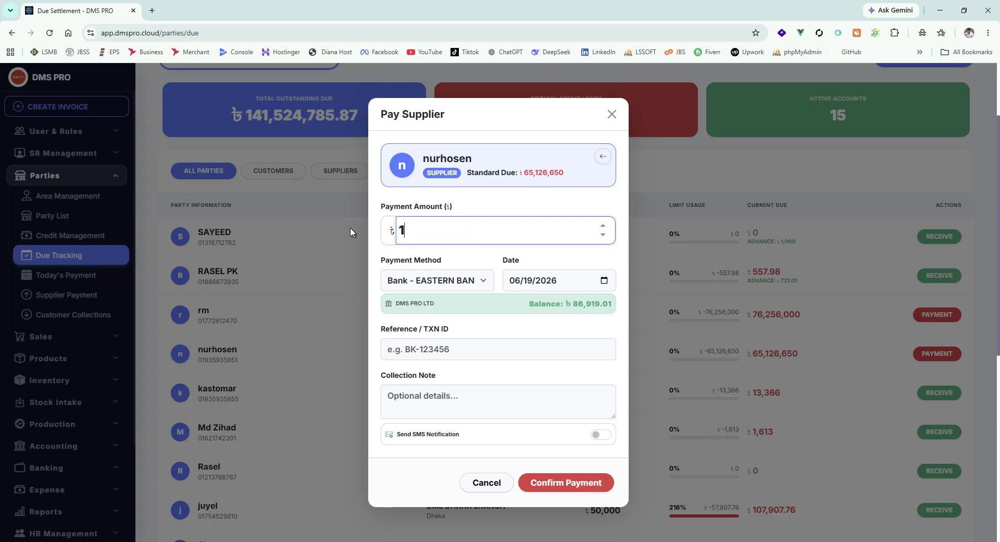
text(00000)
click(607, 483)
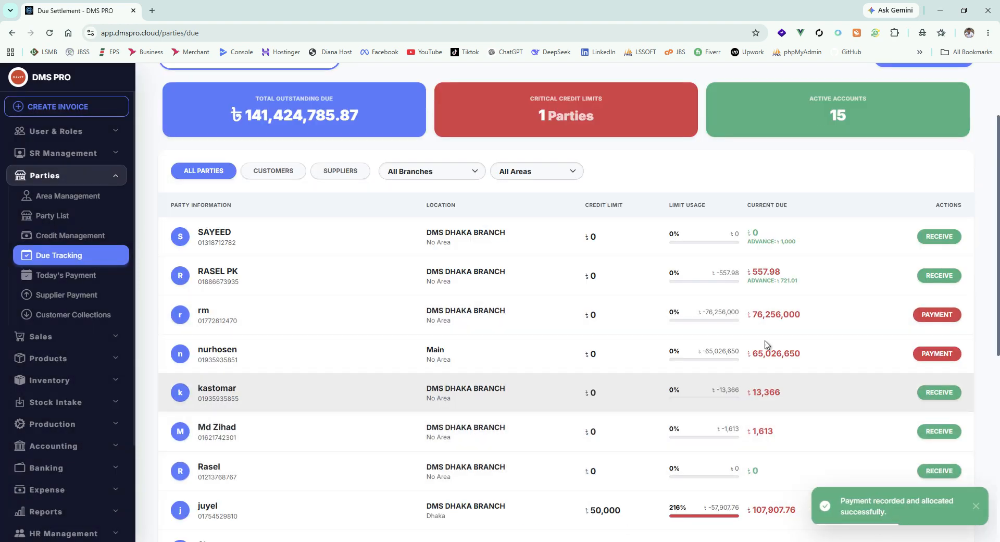
double_click(778, 356)
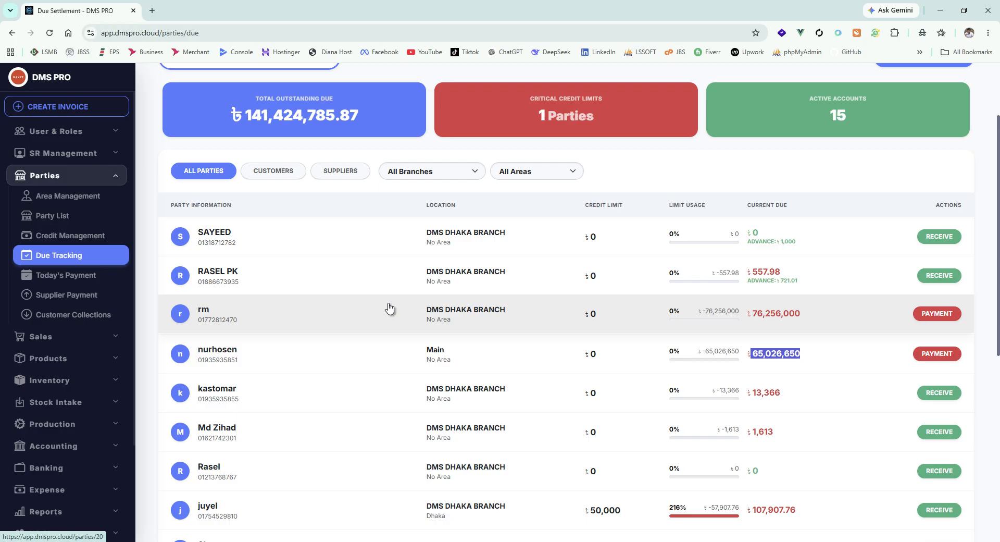
scroll(424, 307, up, 2)
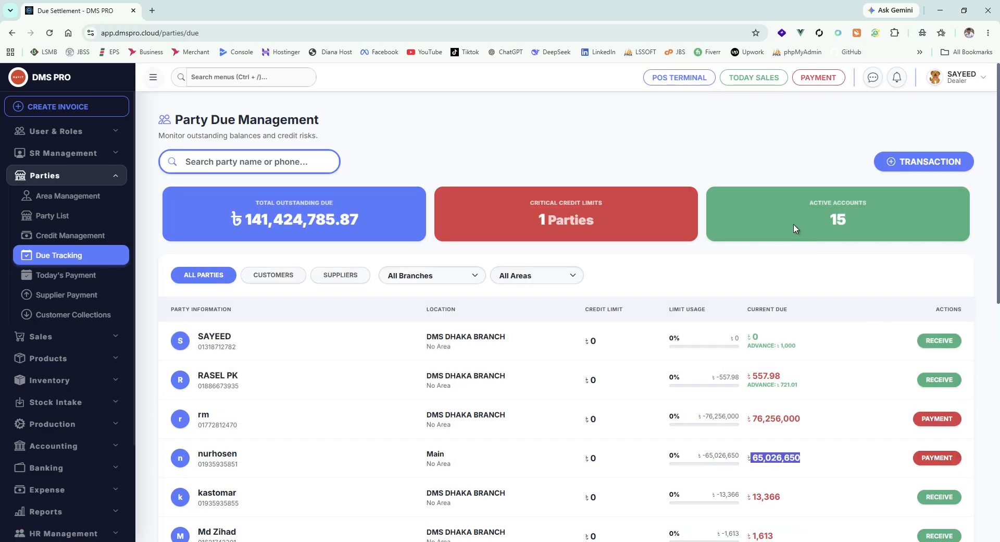
Step: Open Today's Payment and review the summary figures and full transaction log
click(71, 278)
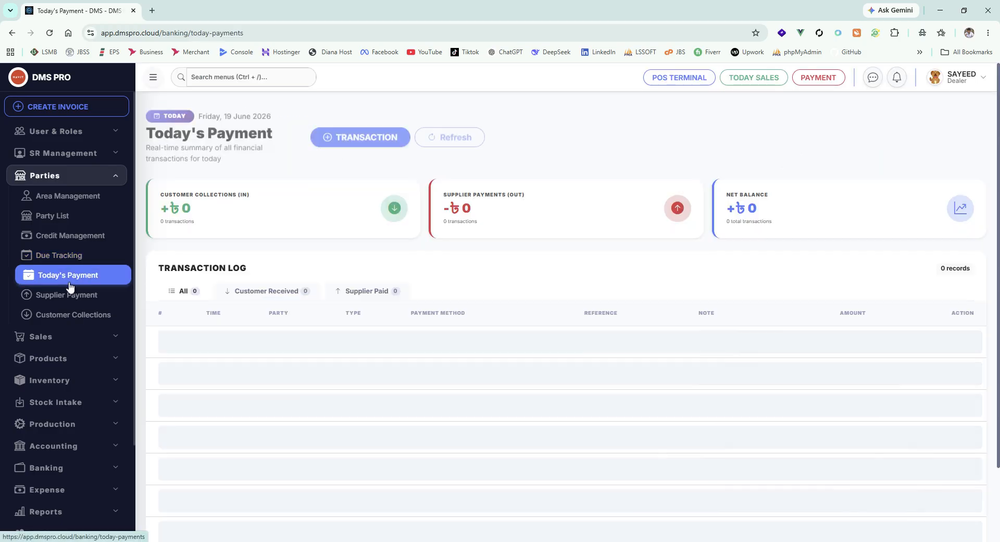
scroll(417, 289, down, 2)
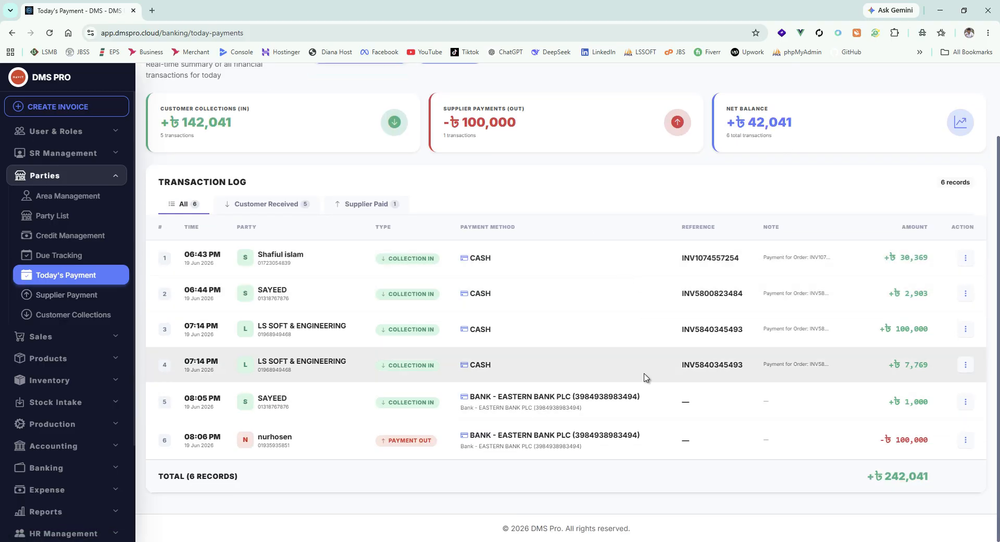
scroll(680, 404, up, 2)
scroll(729, 359, down, 2)
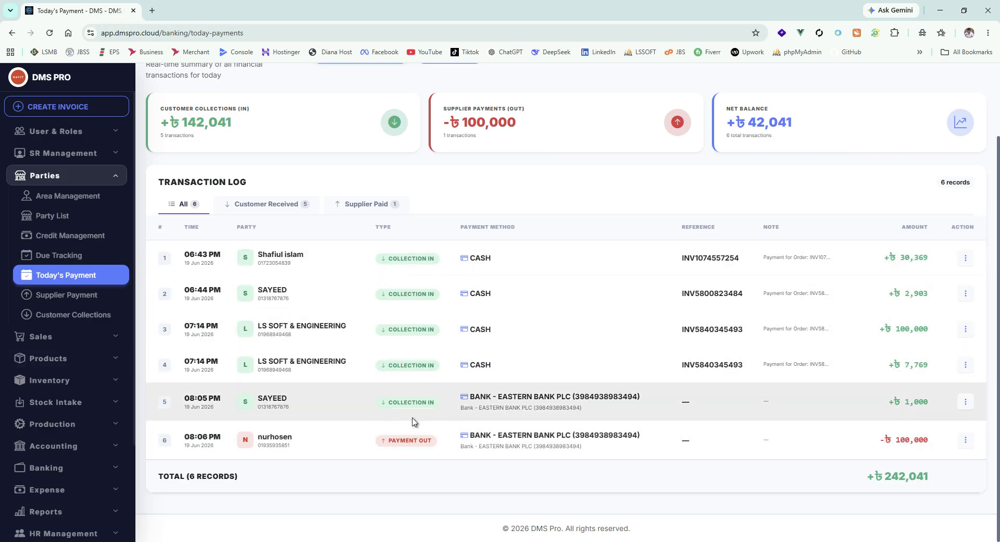
Step: Filter today's transaction log by Customer Received and by Supplier Paid, check the supplier total, and return to Customer Received
click(269, 208)
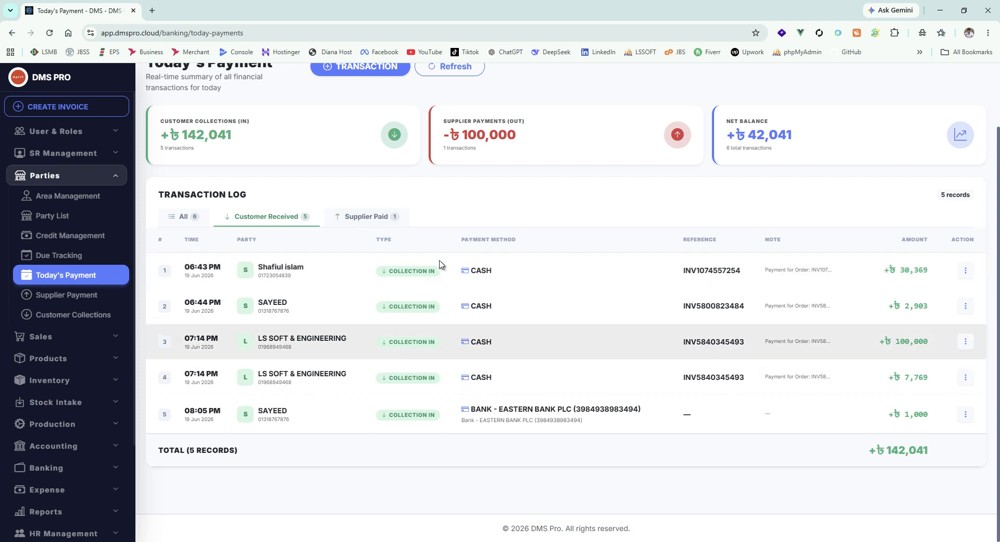
click(372, 215)
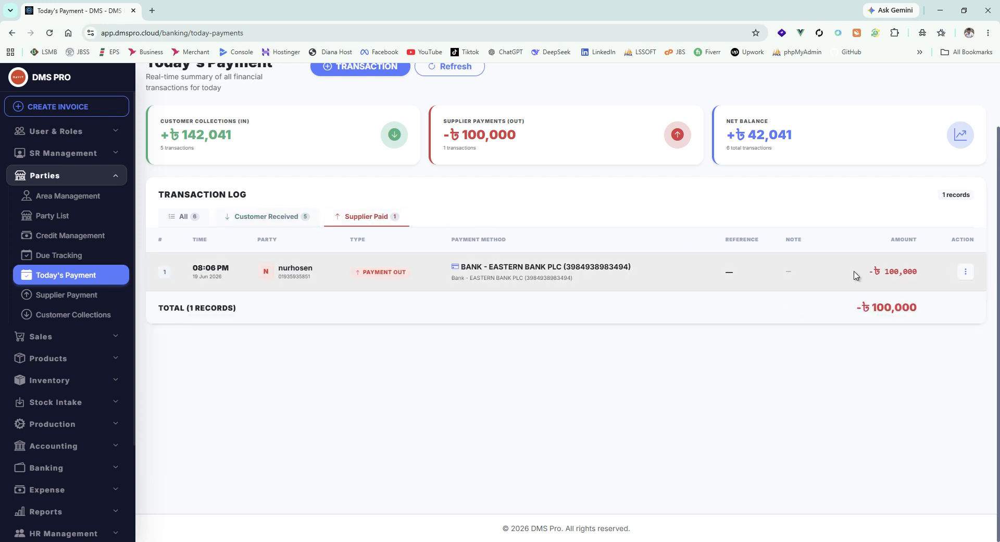
drag(927, 314, 853, 330)
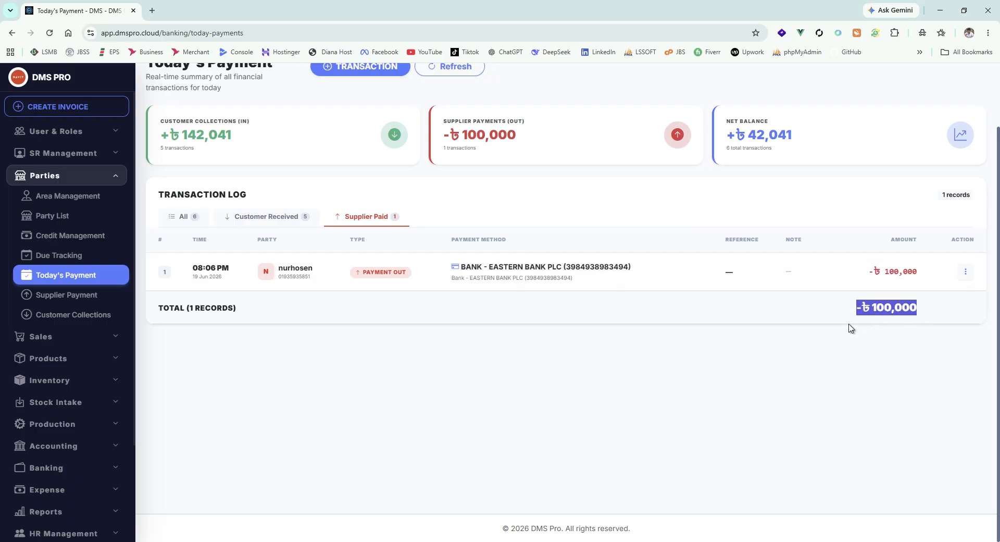
click(852, 330)
click(269, 221)
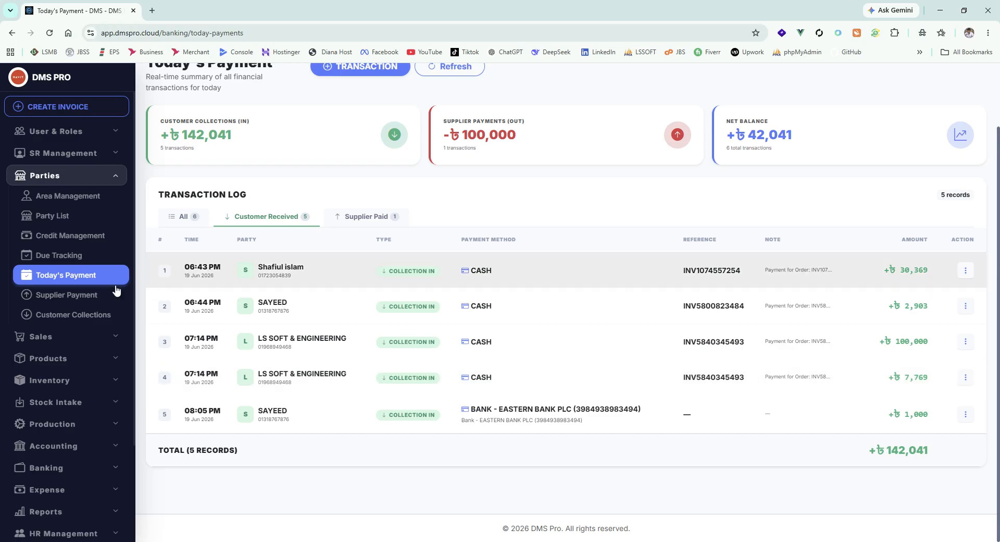
Step: Open Supplier Payment and review the outgoing payment records and available filters
click(114, 294)
scroll(579, 343, down, 2)
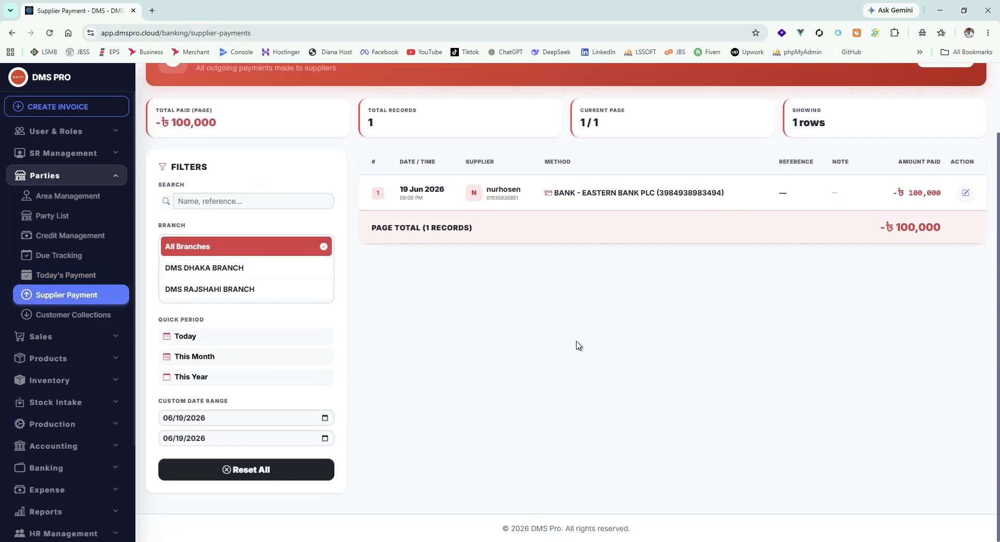
scroll(571, 339, up, 2)
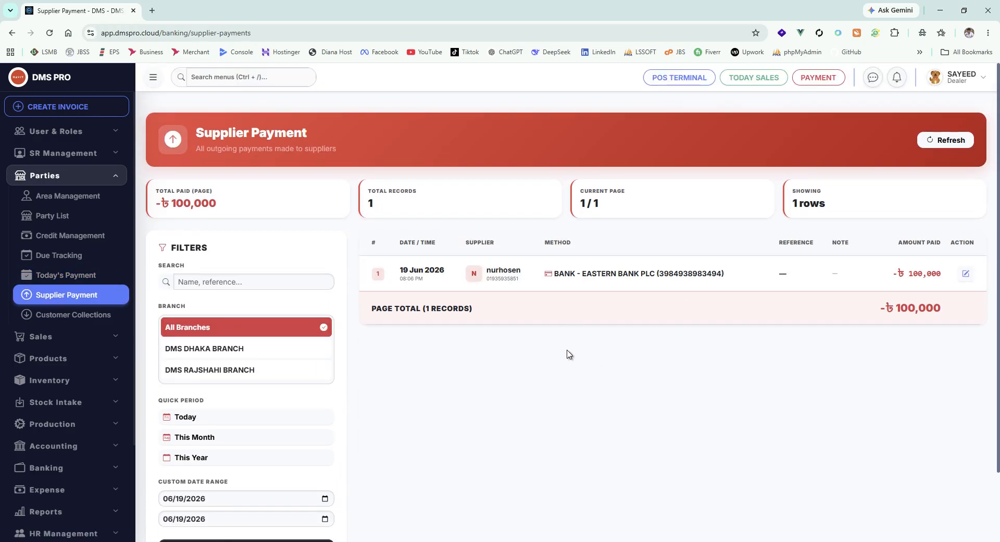
scroll(646, 300, down, 1)
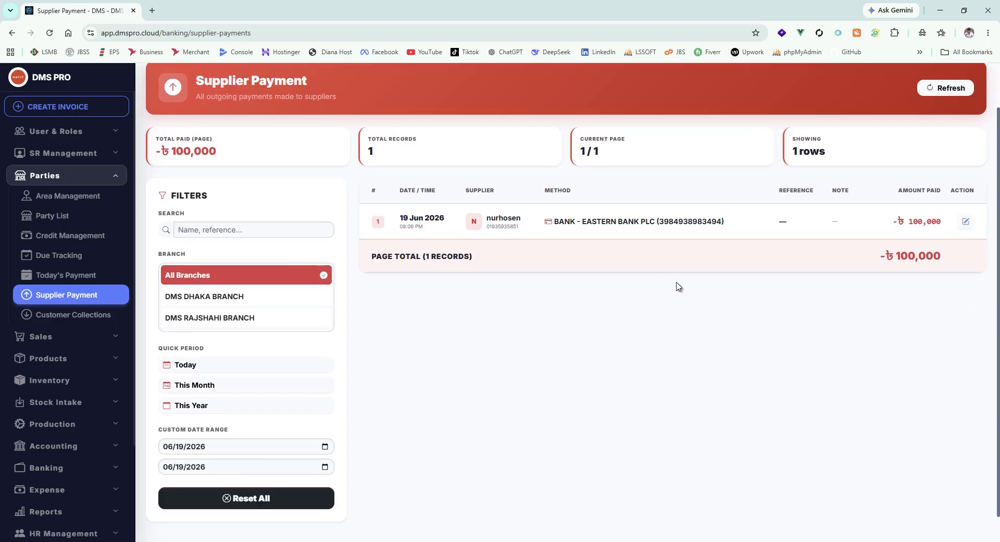
Step: Filter the supplier payments by DMS DHAKA BRANCH, by DMS RAJSHAHI BRANCH, and back to DMS DHAKA BRANCH
click(214, 297)
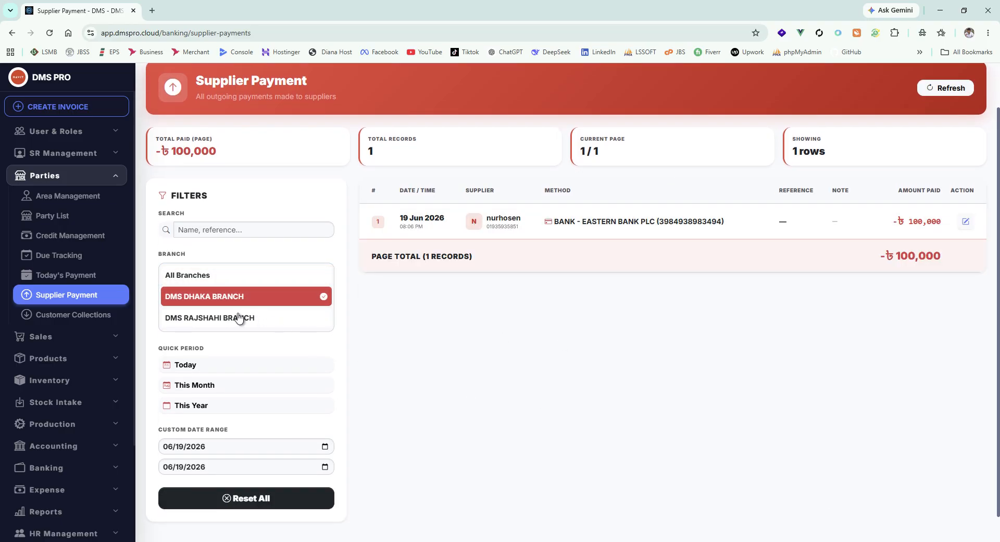
click(234, 317)
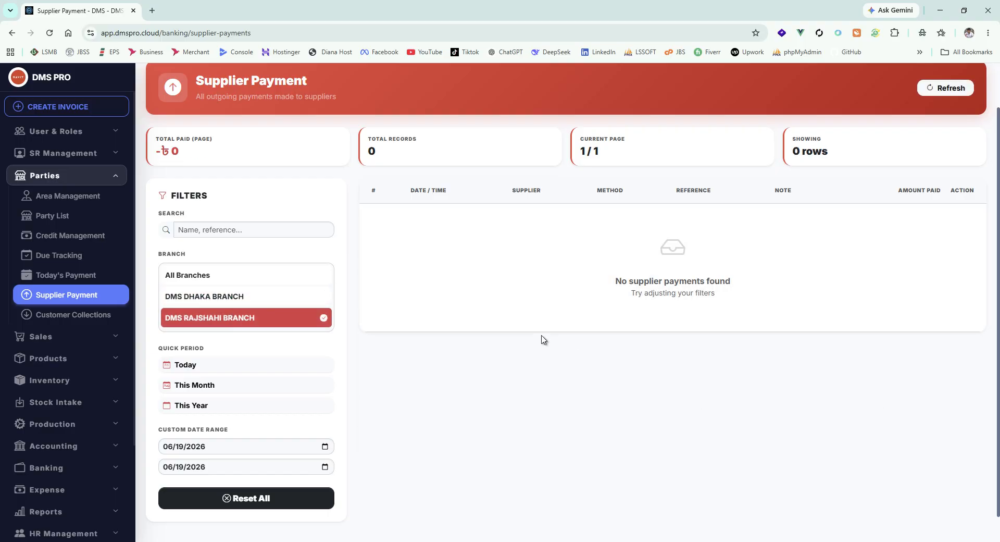
click(217, 307)
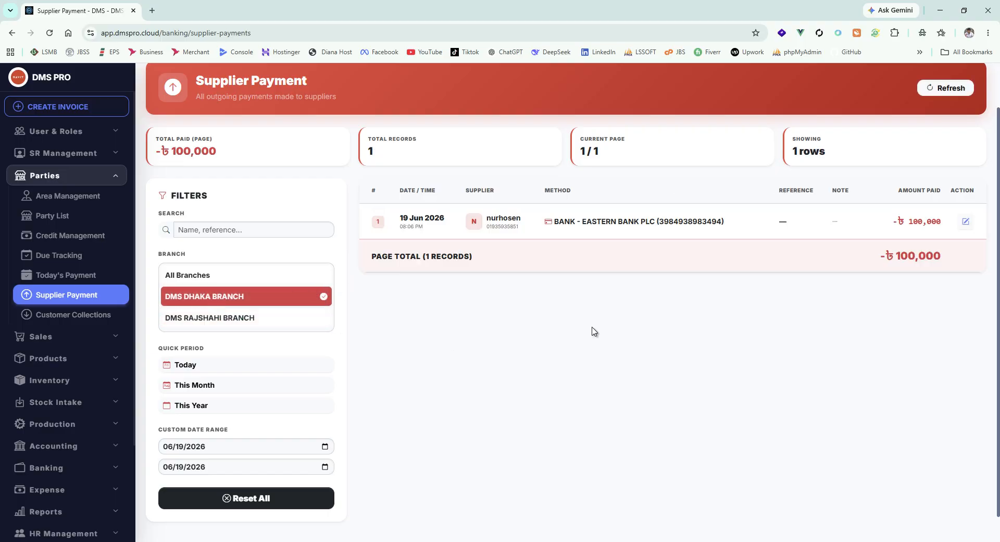
Step: Filter the supplier payments by the quick periods Today, This Month and This Year in turn
scroll(395, 414, down, 1)
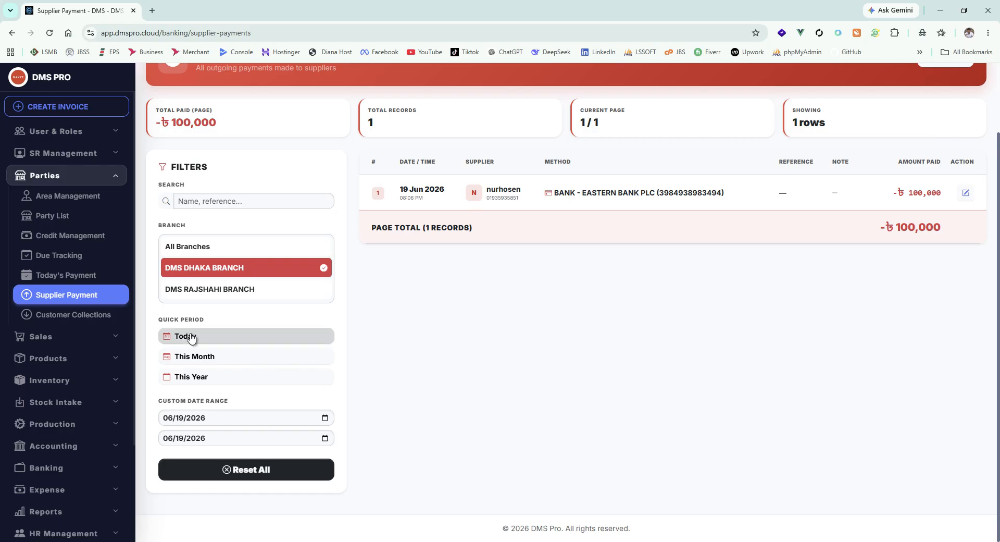
click(238, 346)
click(224, 357)
click(197, 377)
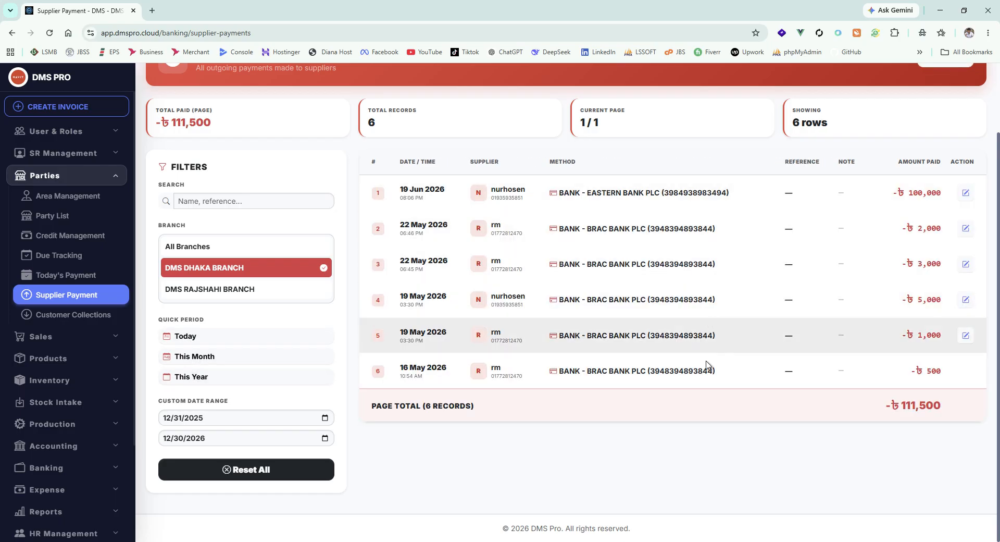
Step: Set the supplier payments' custom date range to 12/09/2025 through 12/25/2026 and review the listed records
click(324, 417)
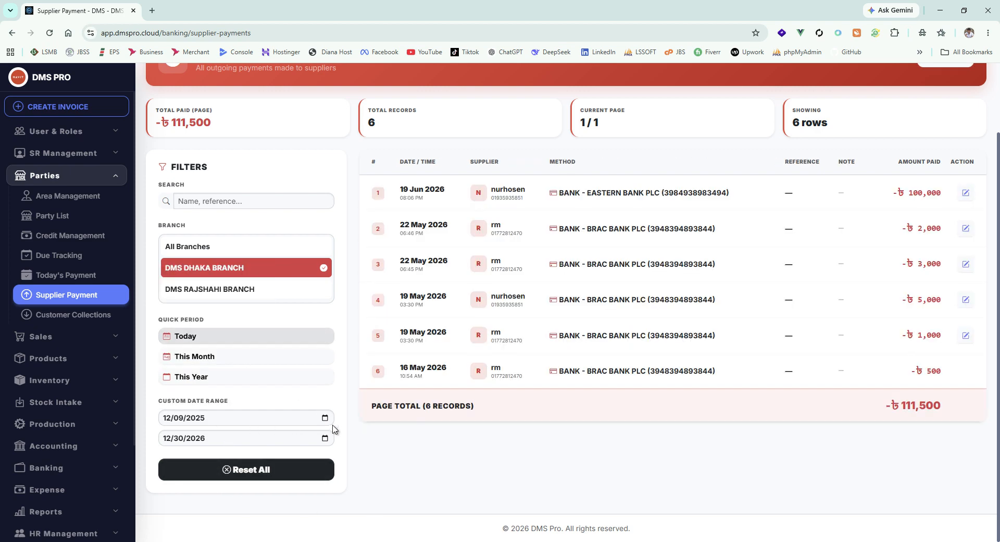
click(324, 438)
click(244, 373)
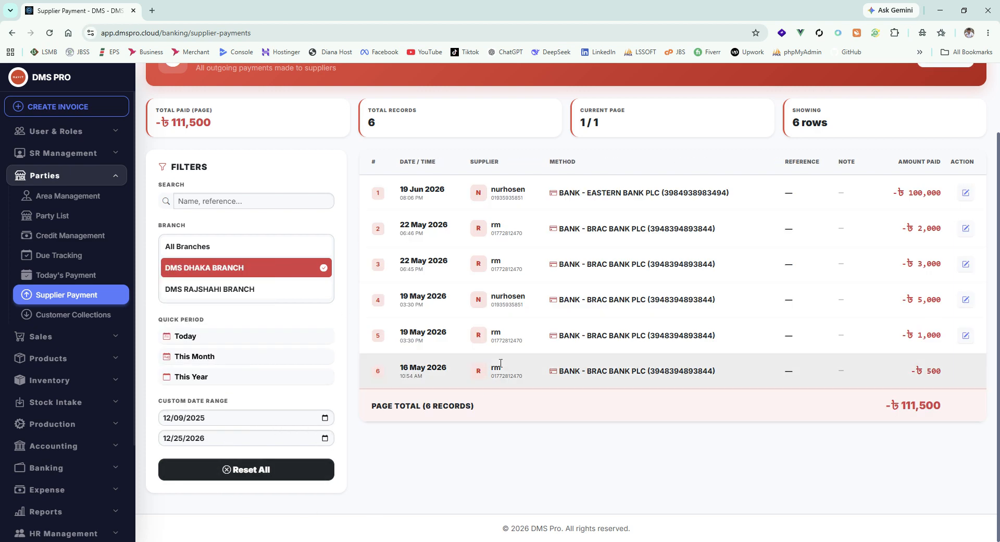
scroll(713, 331, up, 2)
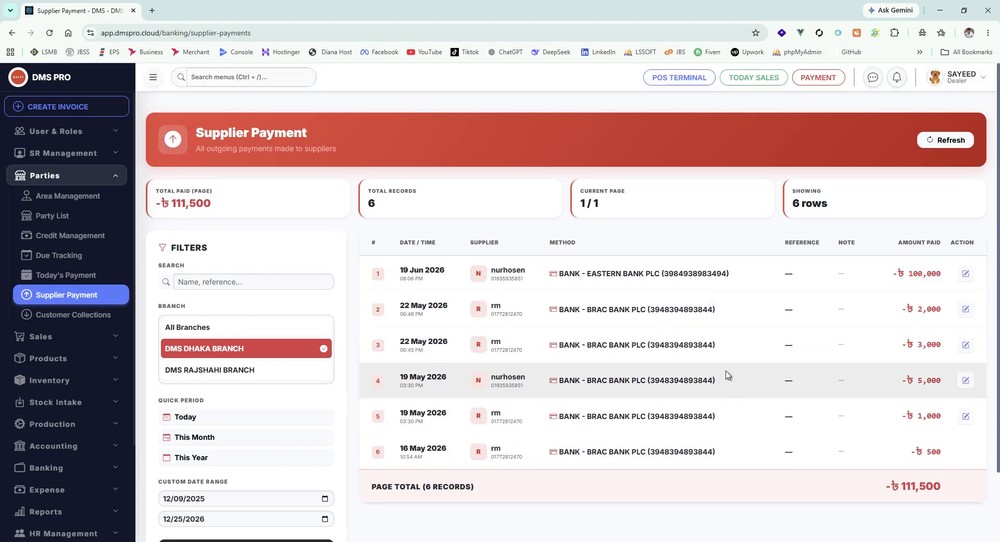
scroll(728, 362, down, 2)
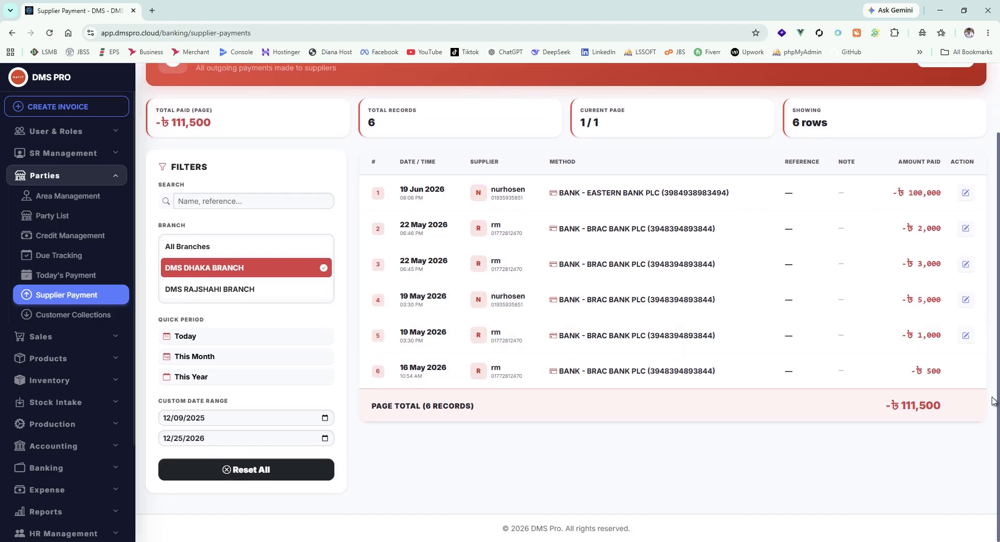
Step: Inspect the edit forms of the 3,000 payment from 22 May 2026 and the 100,000 payment, closing each without changes
click(965, 265)
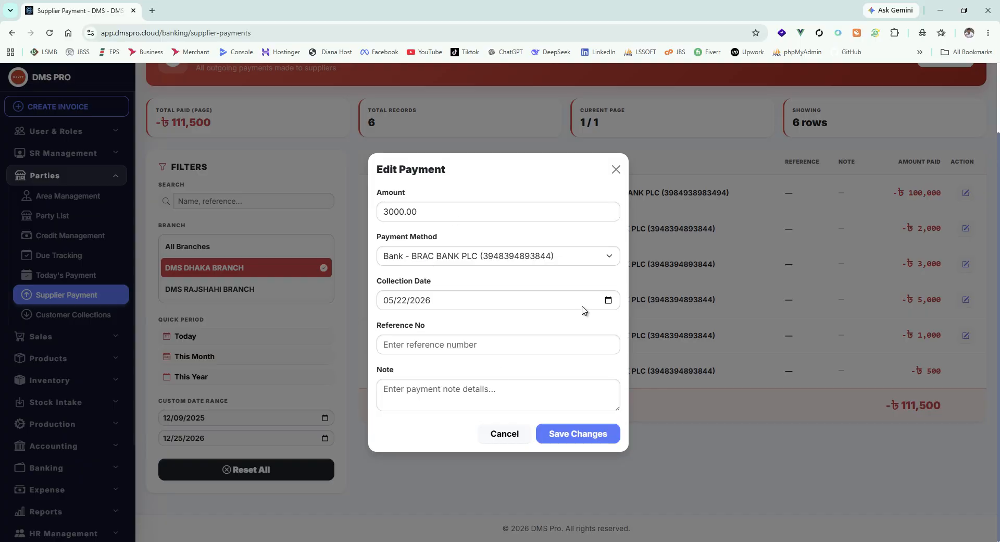
click(616, 170)
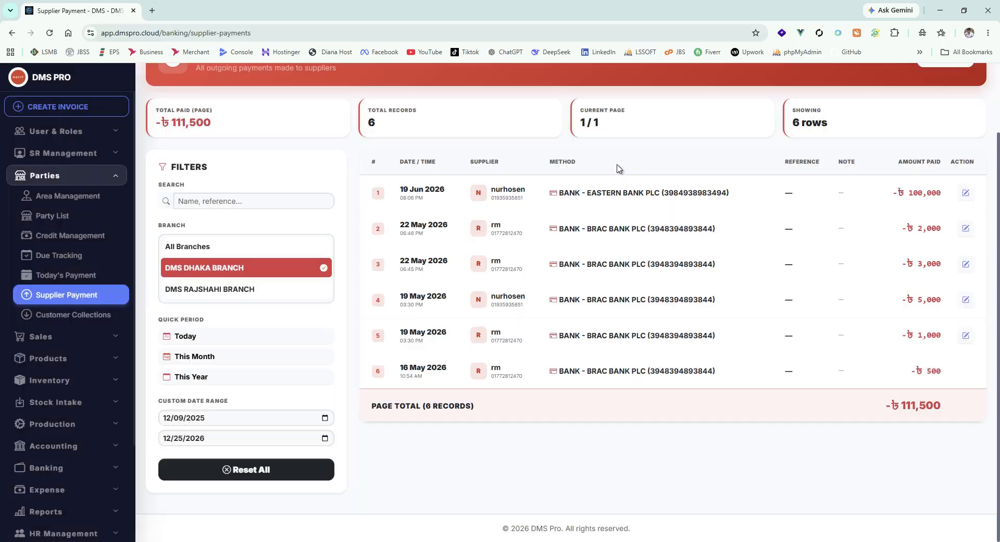
click(965, 192)
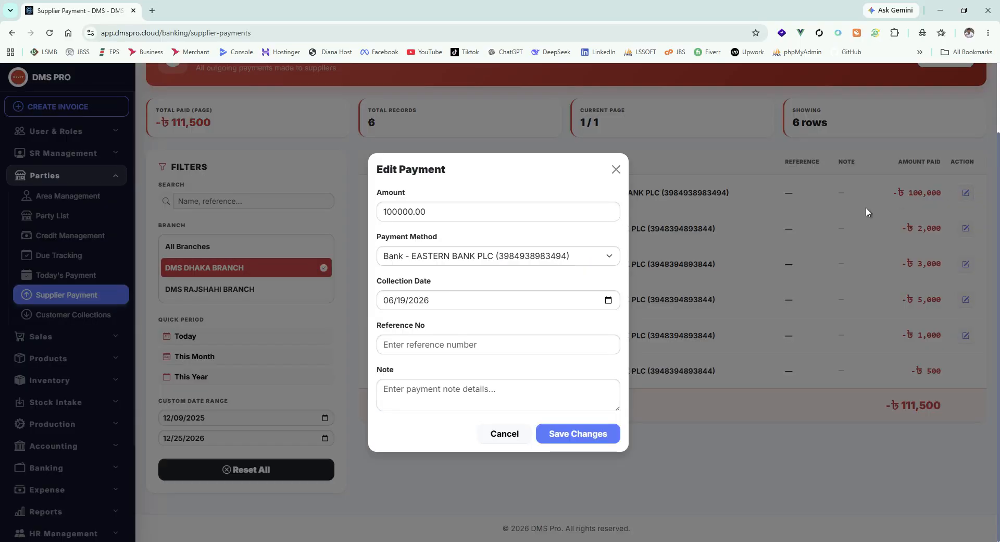
click(615, 170)
Step: Filter the supplier payments by This Month and view the listed payment's edit form without changing it
click(194, 357)
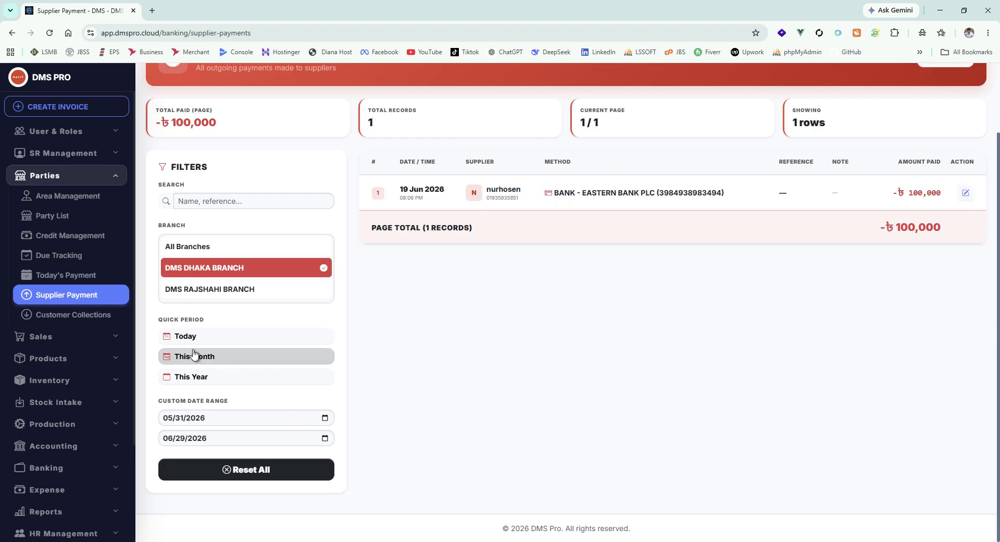
click(204, 358)
click(203, 358)
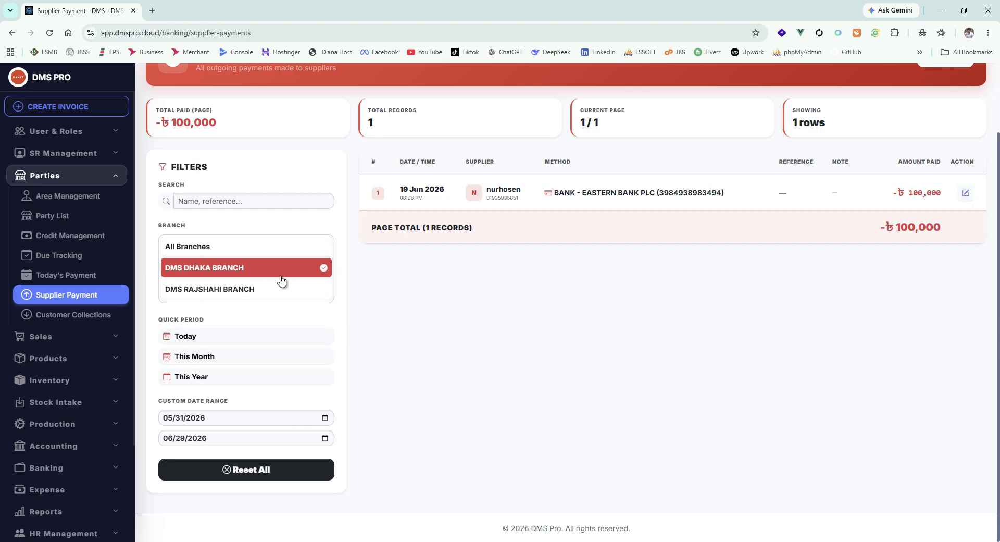
click(968, 194)
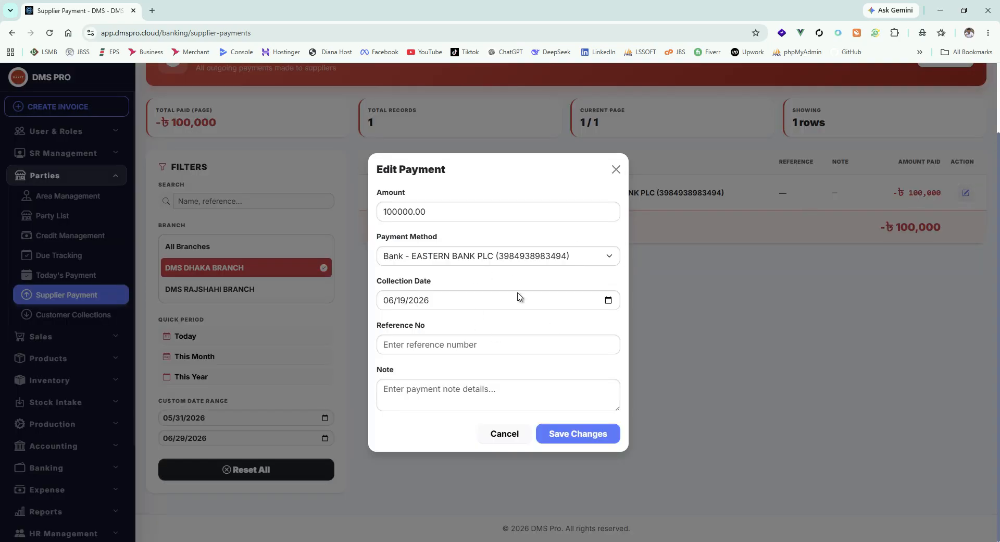
click(616, 170)
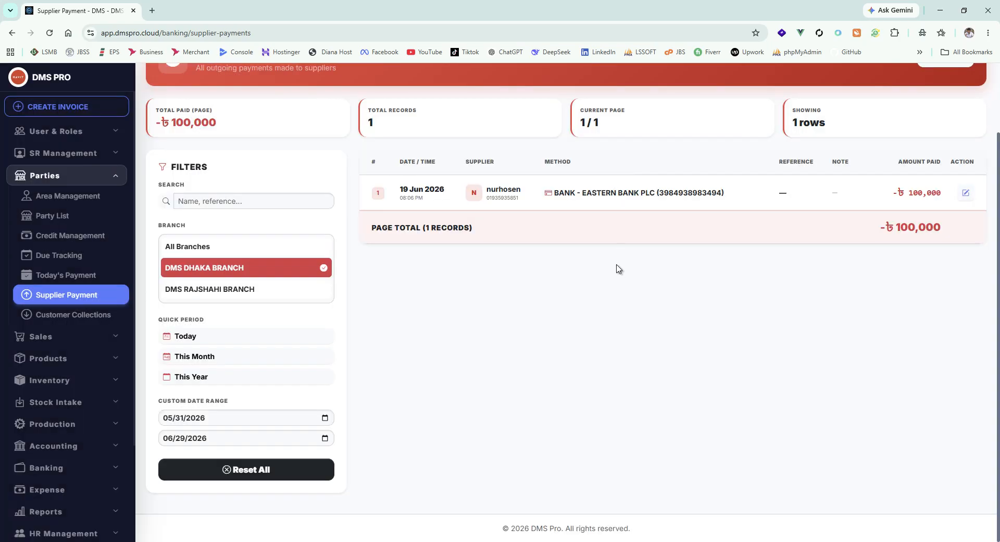
click(222, 359)
Step: Open Customer Collections and review the incoming payment records and summary figures
click(75, 315)
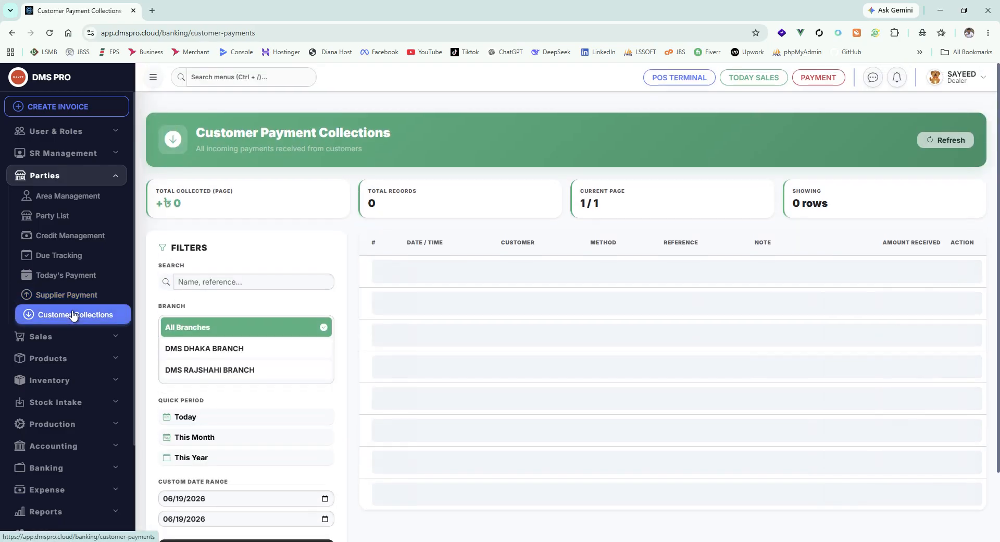
scroll(402, 259, down, 2)
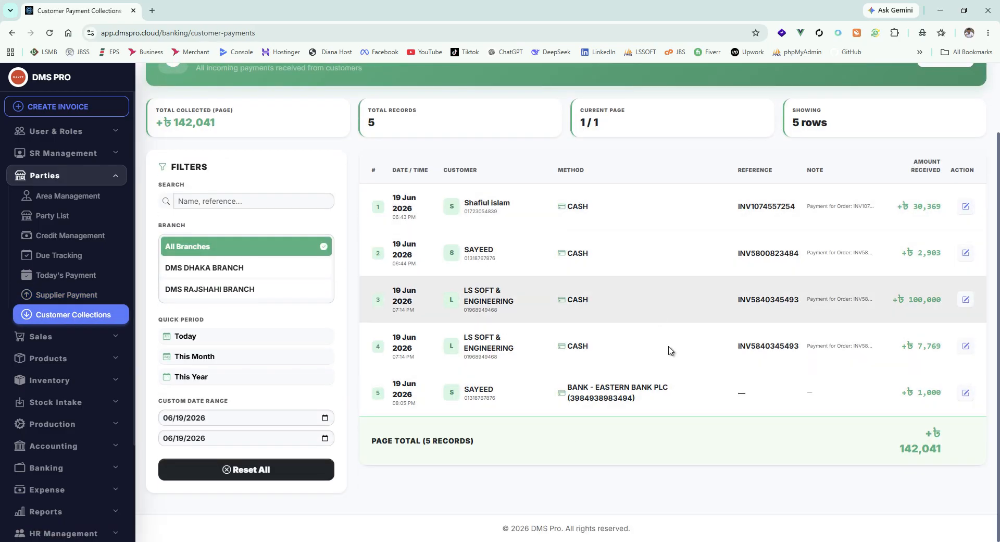
scroll(671, 350, up, 2)
scroll(313, 292, down, 2)
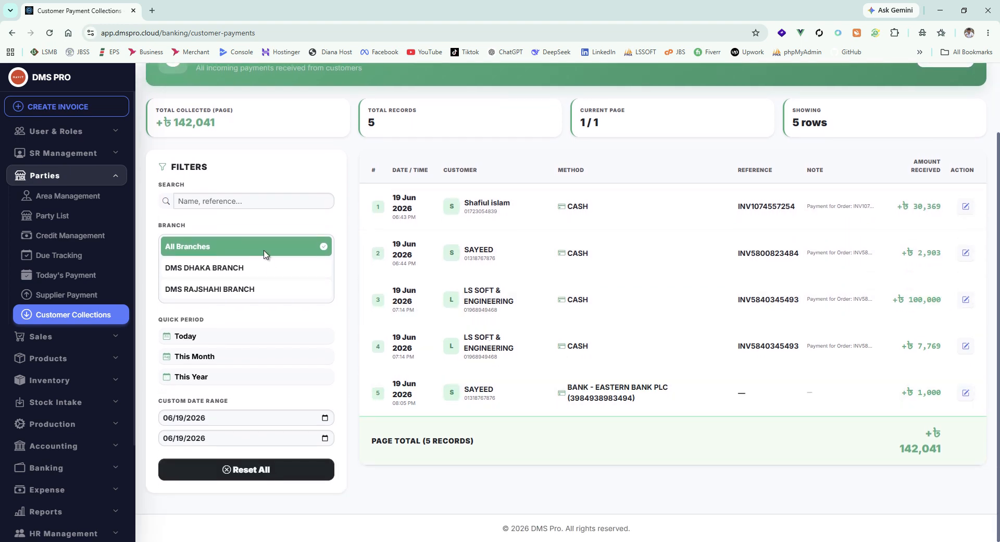
Step: Filter the customer collections by DMS DHAKA BRANCH, by DMS RAJSHAHI BRANCH, and back to DMS DHAKA BRANCH, reviewing the records
click(241, 272)
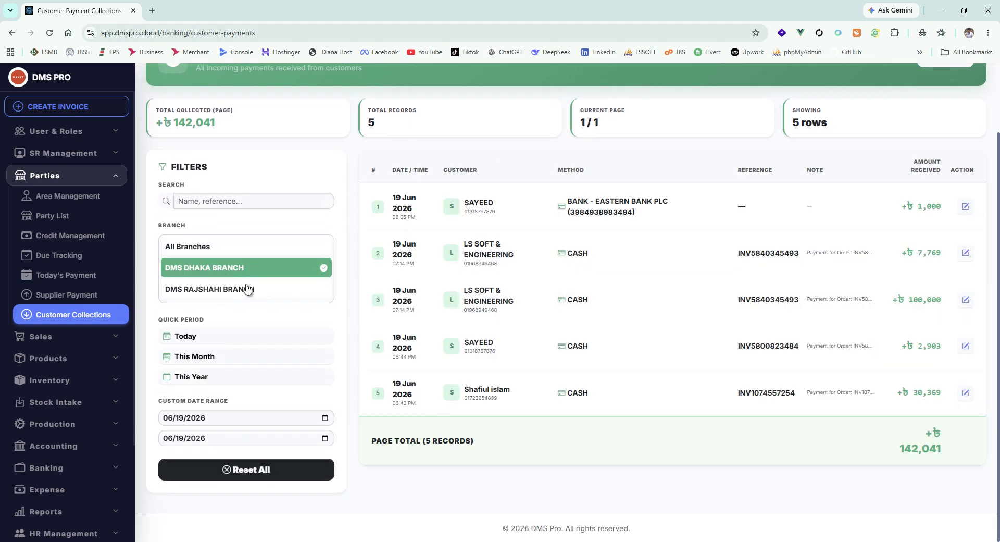
click(248, 289)
click(231, 268)
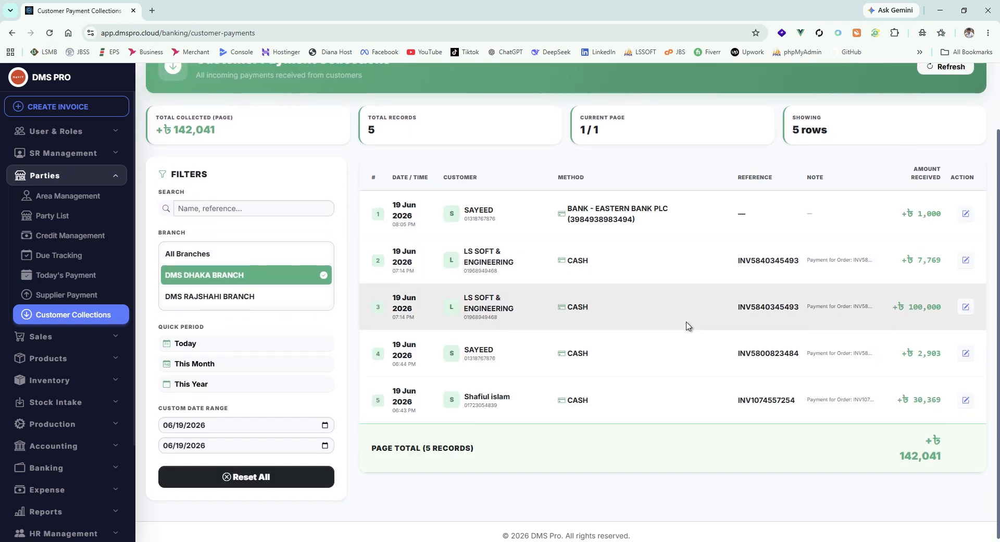
scroll(687, 326, up, 2)
scroll(308, 342, down, 2)
Step: Filter the customer collections by This Month and This Year, and look through the resulting records
click(221, 359)
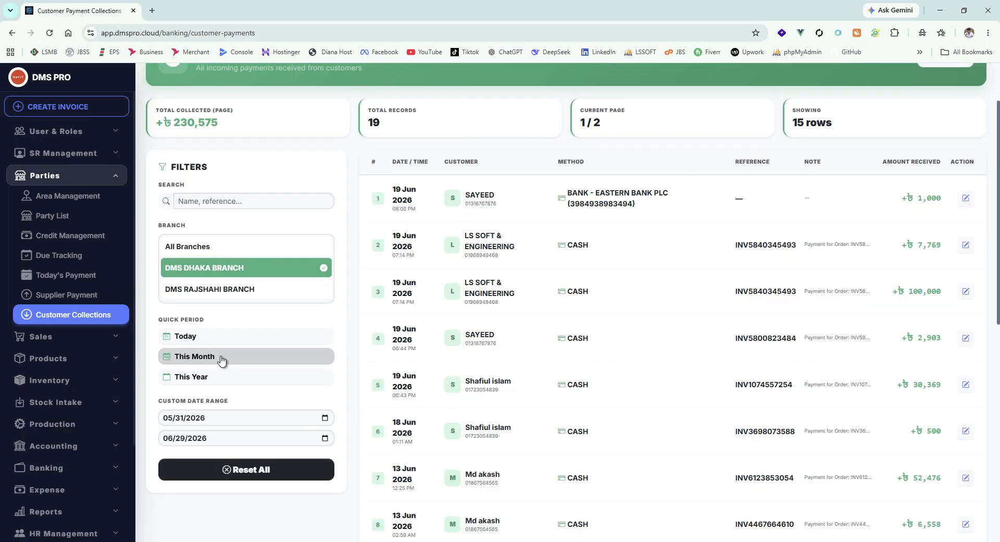
click(292, 378)
scroll(615, 443, down, 7)
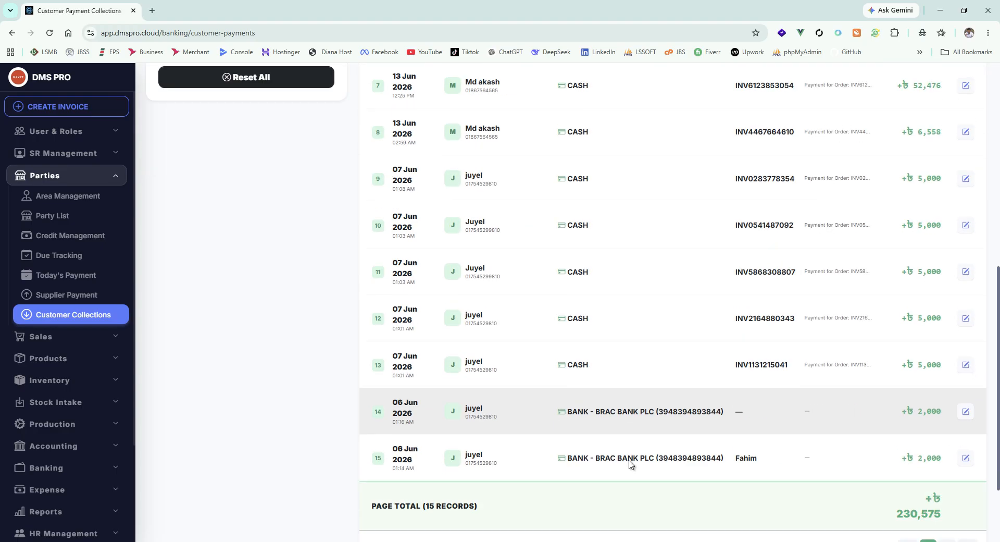
scroll(630, 464, down, 2)
scroll(650, 469, up, 10)
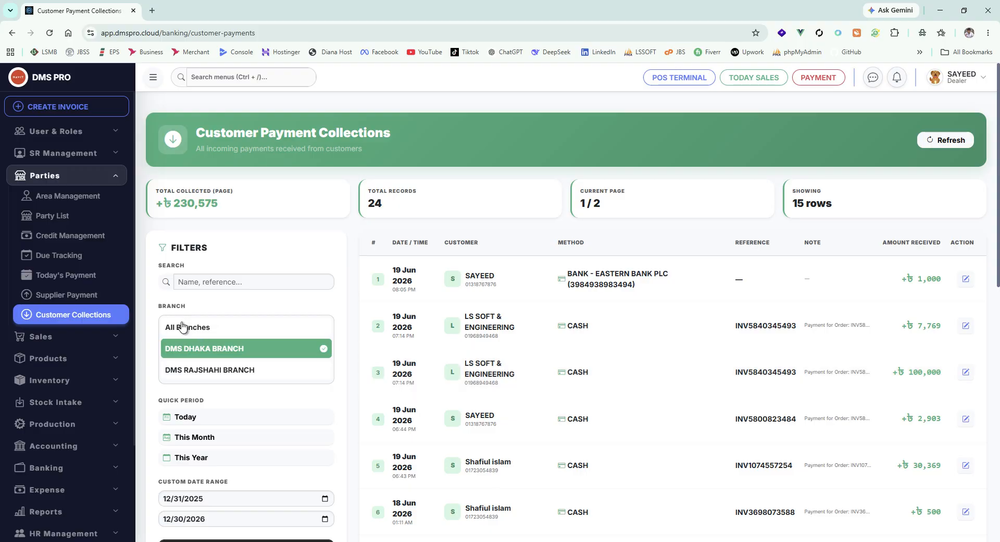
Step: Show customer collections for All Branches, check the custom date range option, and examine the first page's total
click(182, 326)
scroll(205, 330, down, 4)
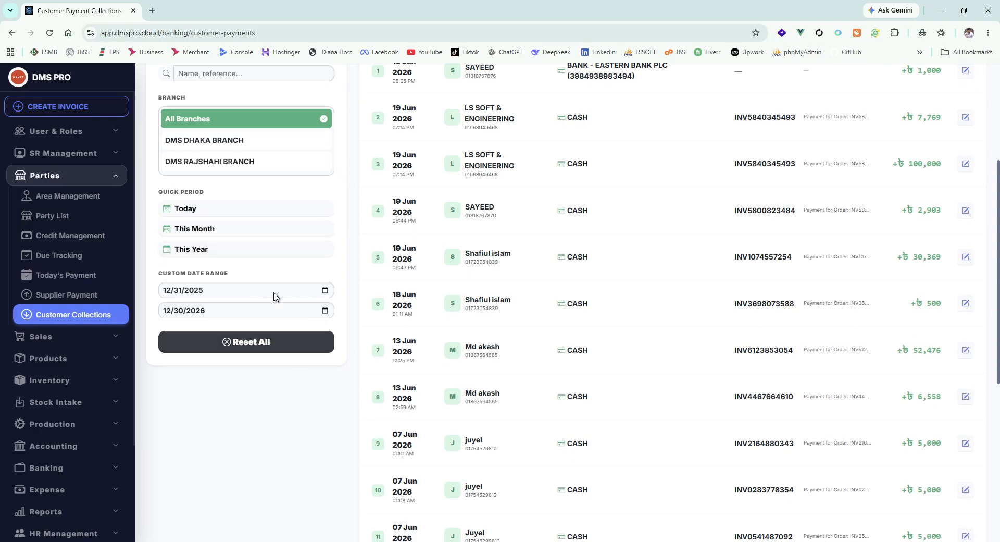
click(324, 290)
scroll(607, 380, up, 4)
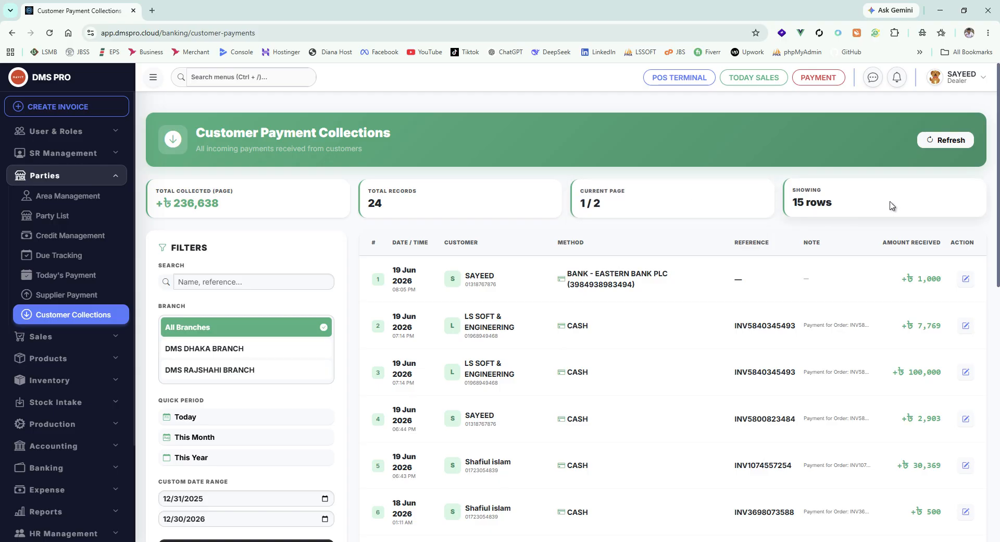
scroll(670, 261, down, 10)
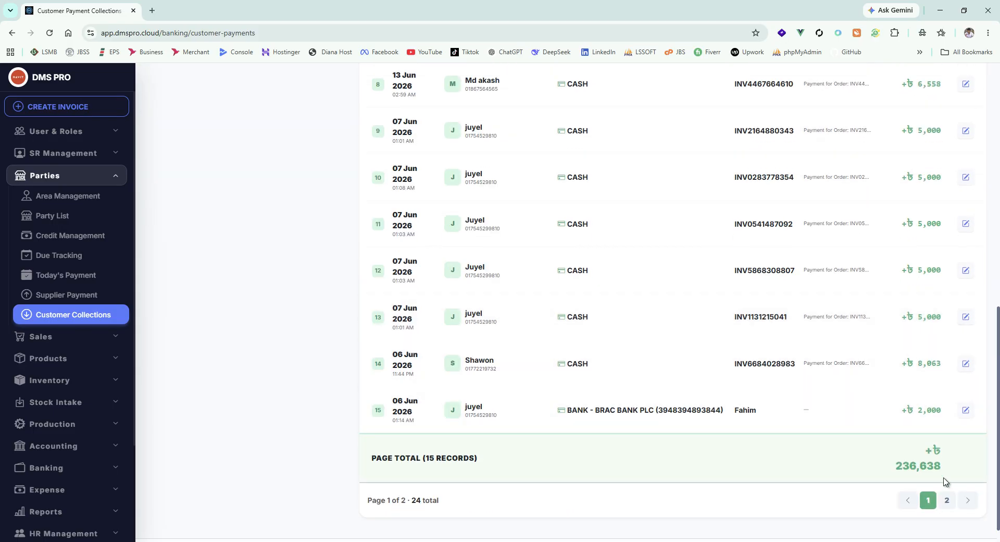
drag(955, 464, 824, 475)
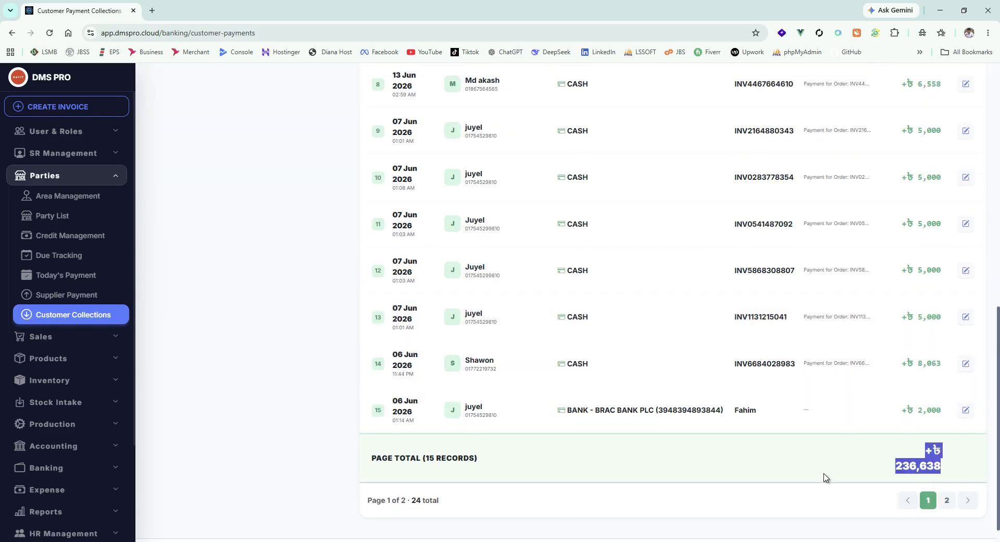
Step: Go to page 2 of the customer collections and examine its records and invoice references
click(947, 501)
scroll(910, 412, up, 3)
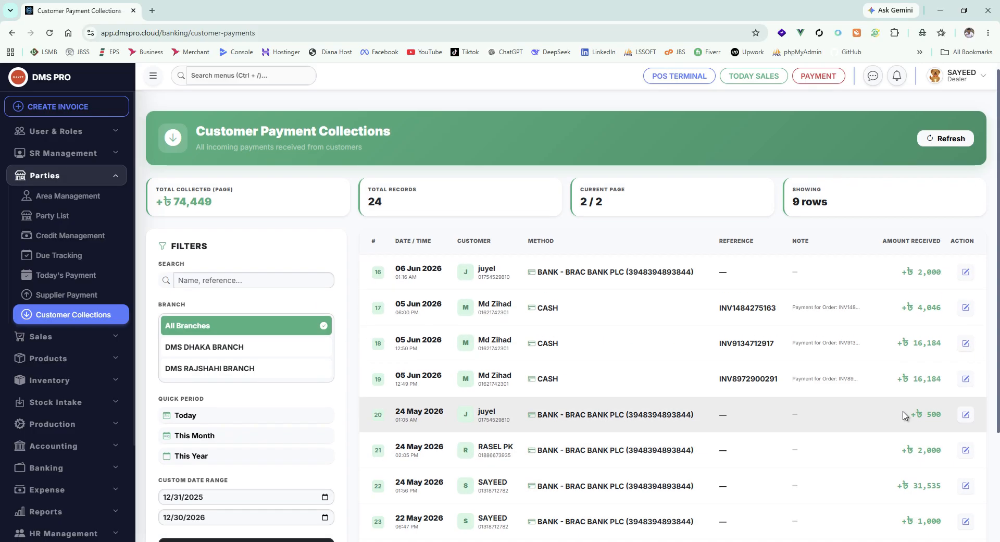
scroll(746, 354, down, 2)
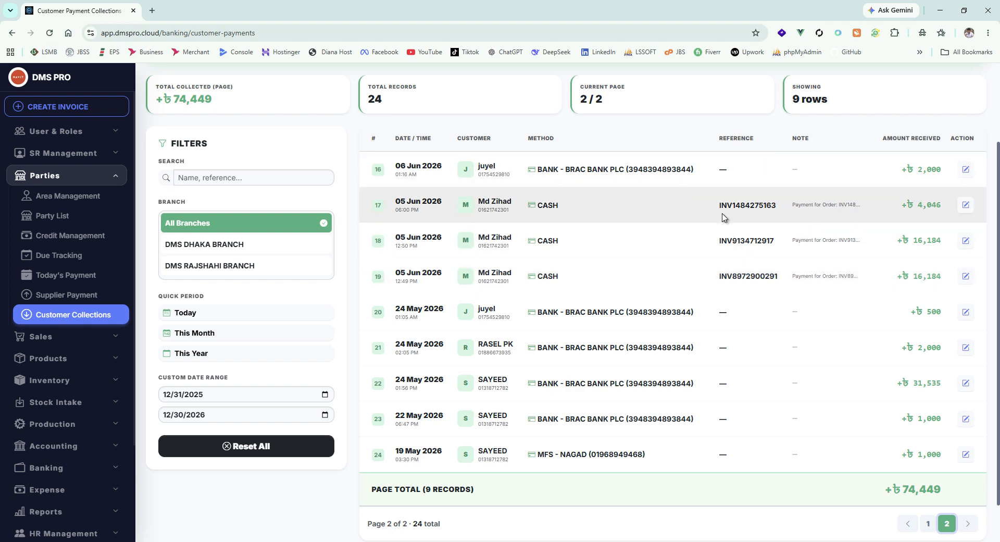
drag(714, 208, 799, 215)
click(788, 219)
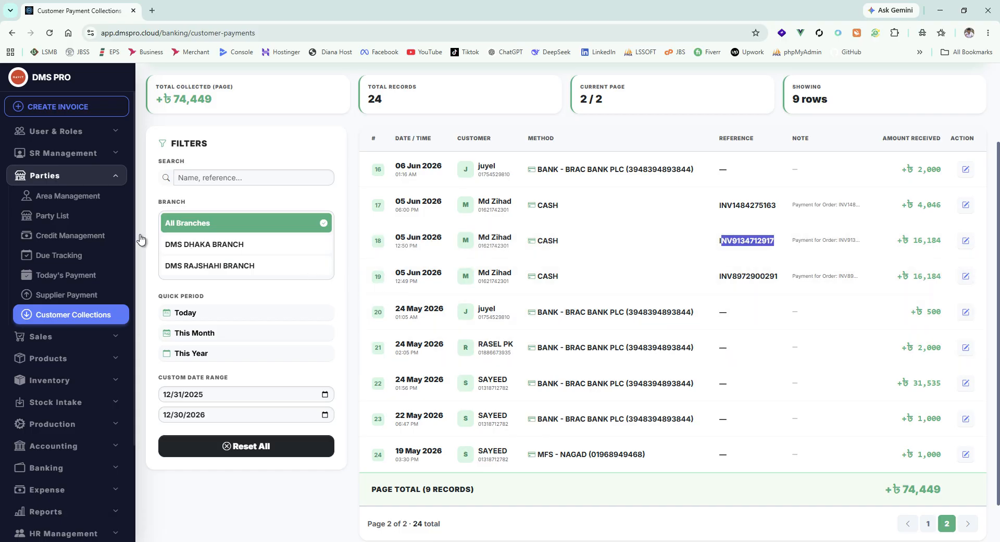
Step: Collapse and re-expand the Parties menu group, and return to Due Tracking
click(72, 175)
click(73, 175)
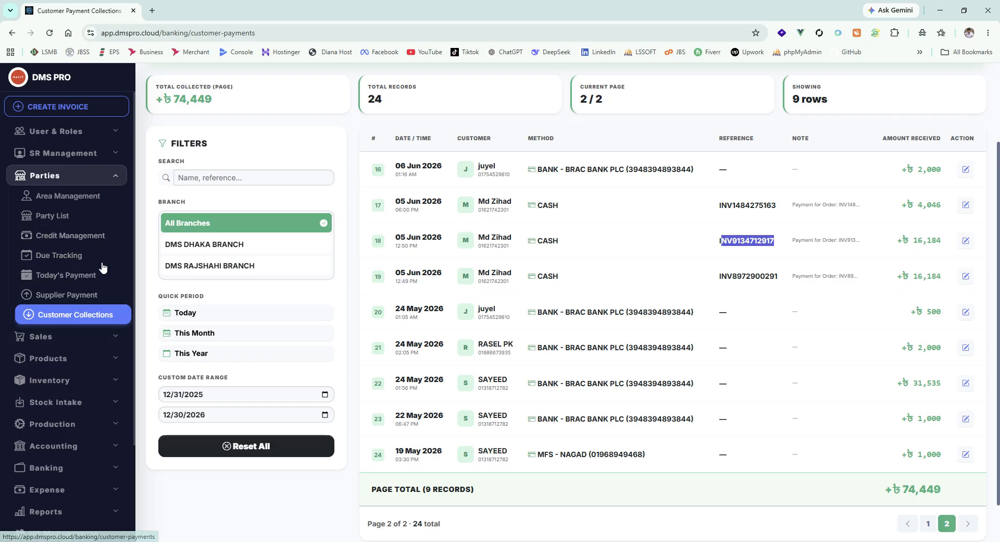
click(64, 258)
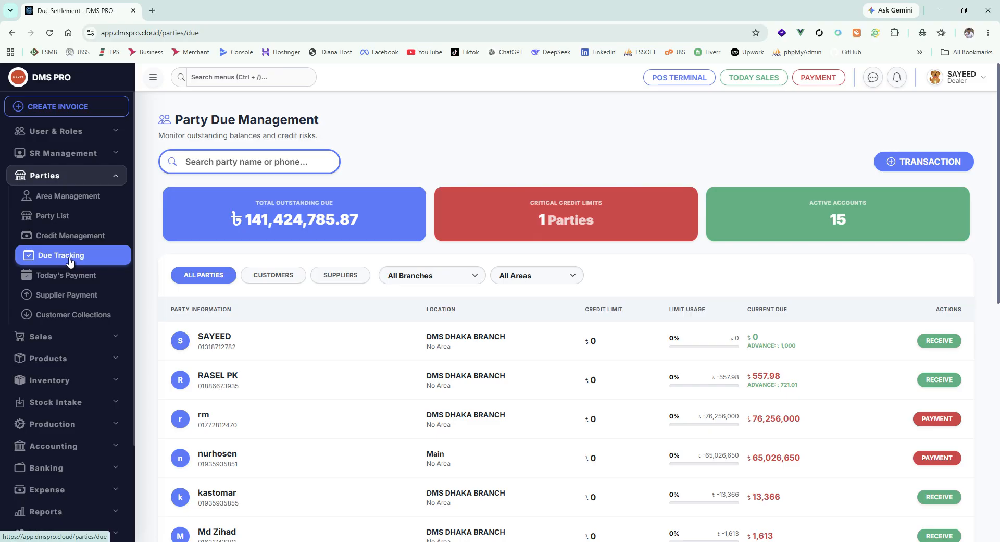
Step: Open Party List, look through the parties, and briefly check the Register Party option
click(63, 215)
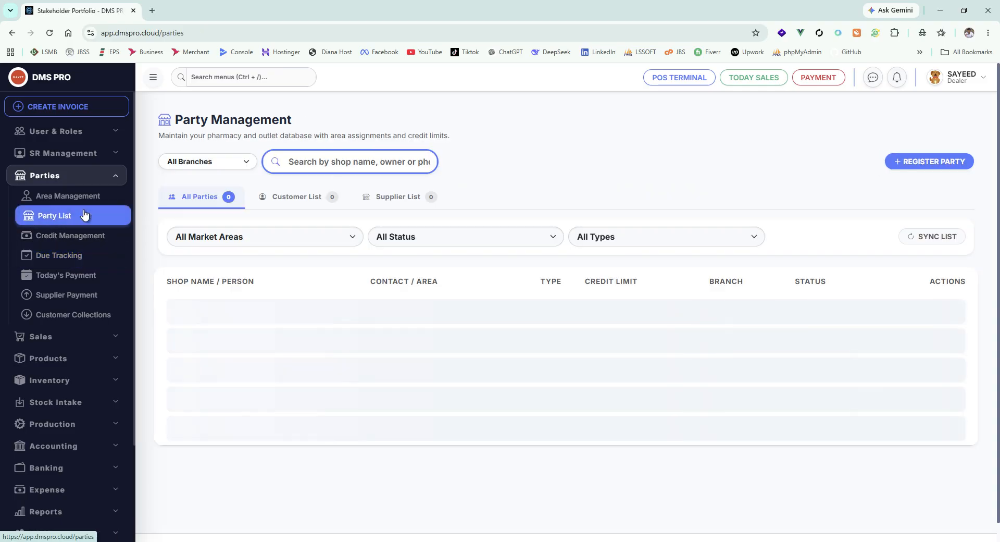
scroll(647, 348, down, 5)
scroll(781, 328, up, 4)
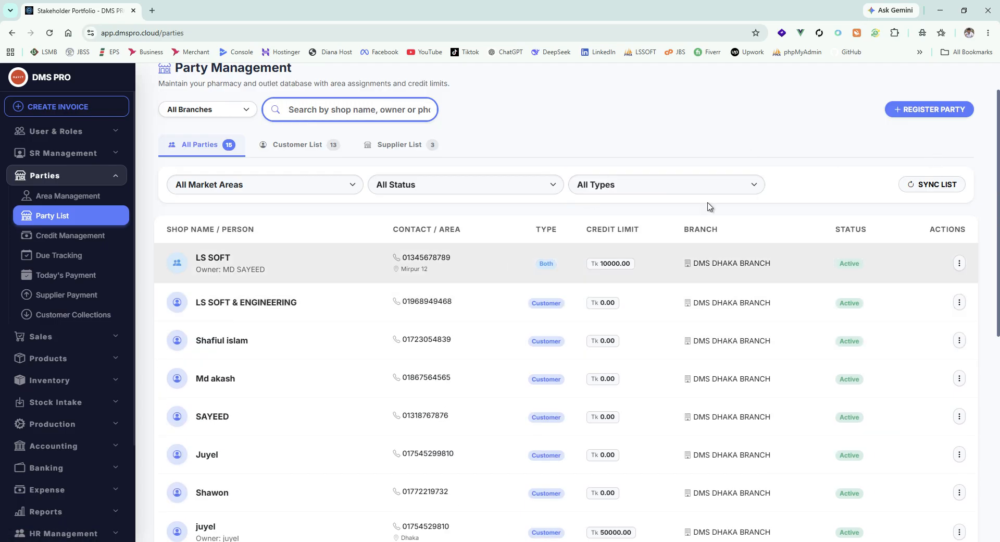
click(933, 111)
click(688, 98)
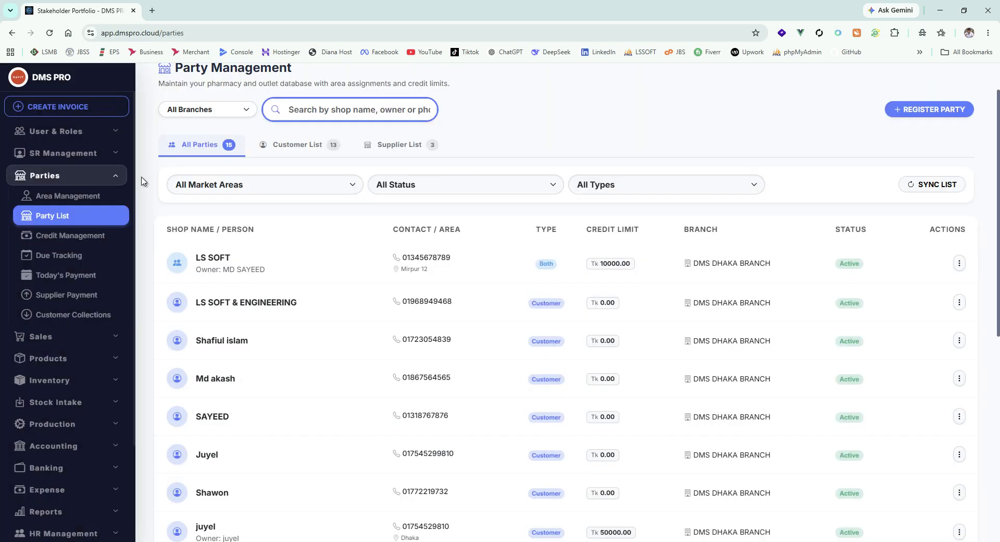
Step: Open Due Tracking and review each party's credit limit, limit usage and current due
click(112, 255)
scroll(582, 292, down, 5)
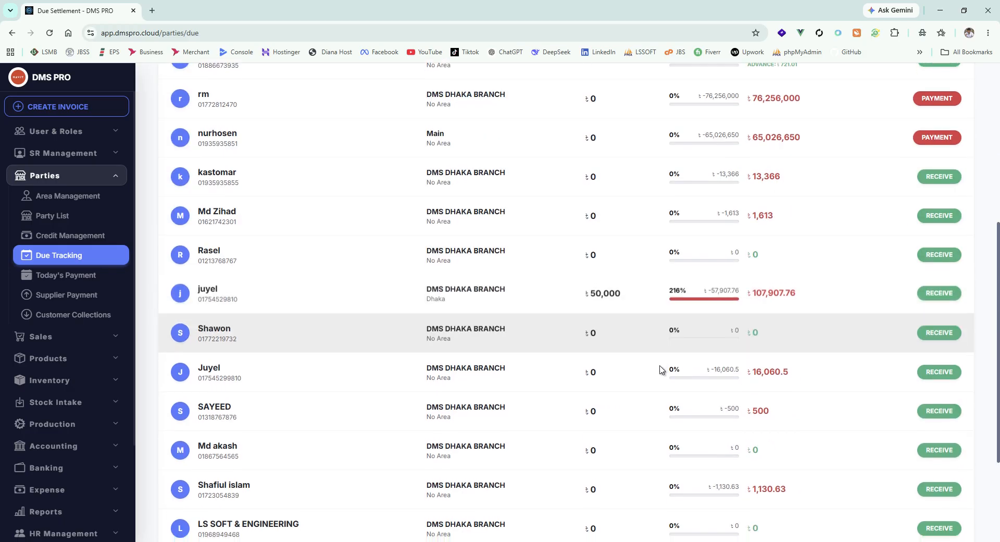
scroll(651, 339, up, 5)
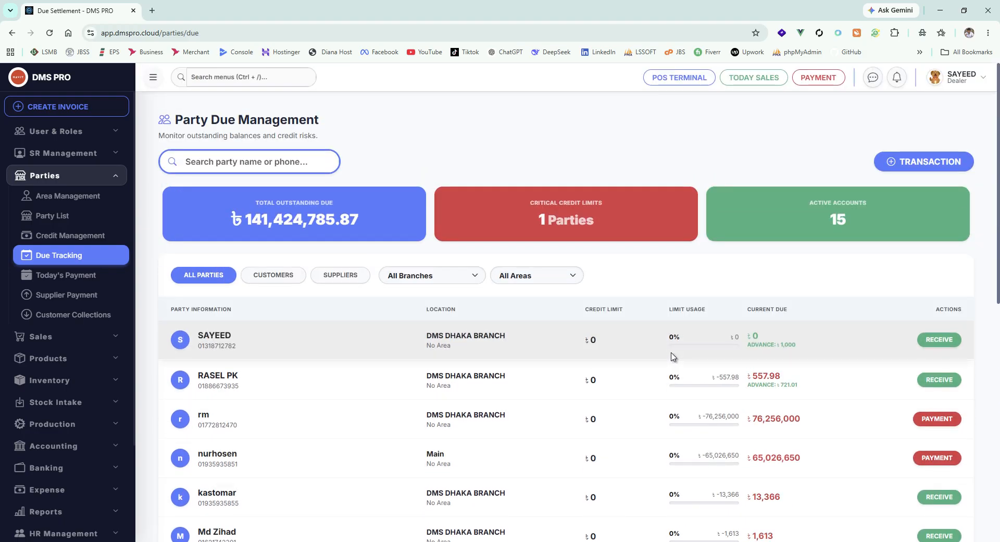
scroll(678, 365, down, 7)
scroll(788, 377, up, 2)
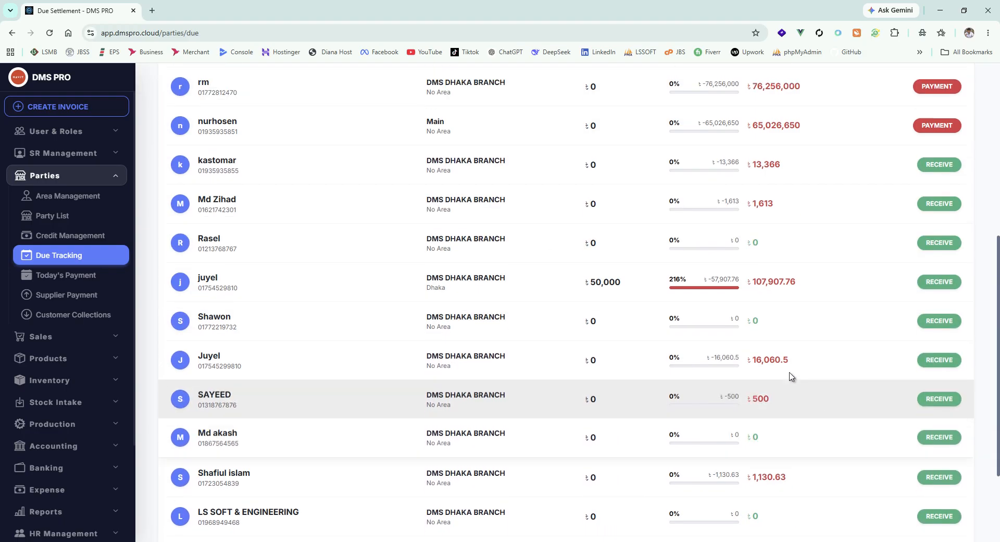
Step: Open Today's Payment, review the summary and transaction log once more, and collapse the Parties menu group
click(62, 275)
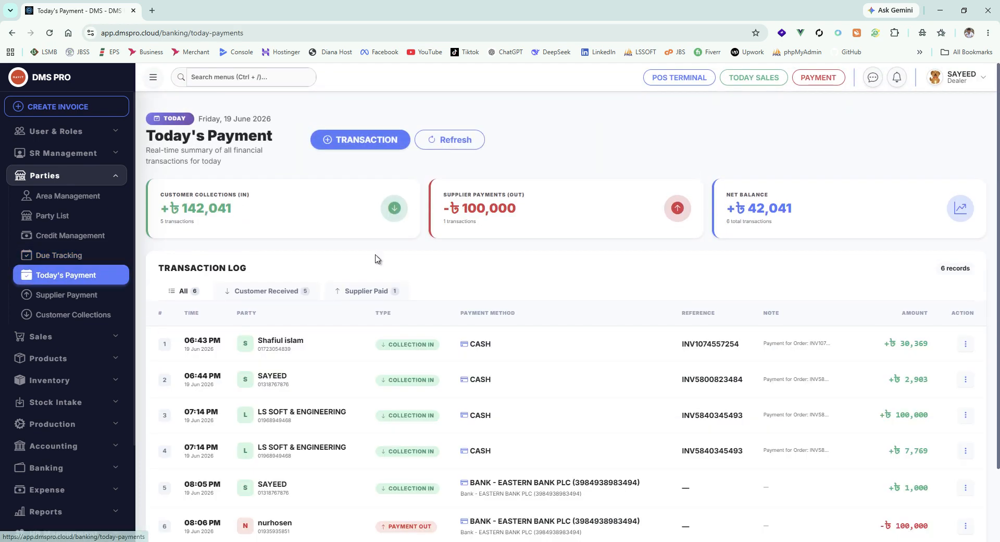
scroll(643, 311, down, 2)
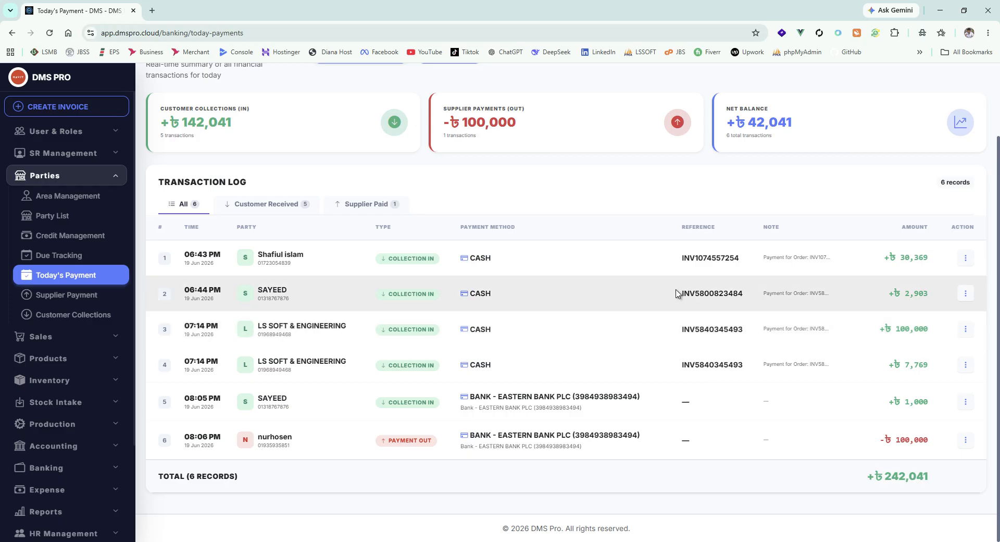
scroll(365, 260, up, 2)
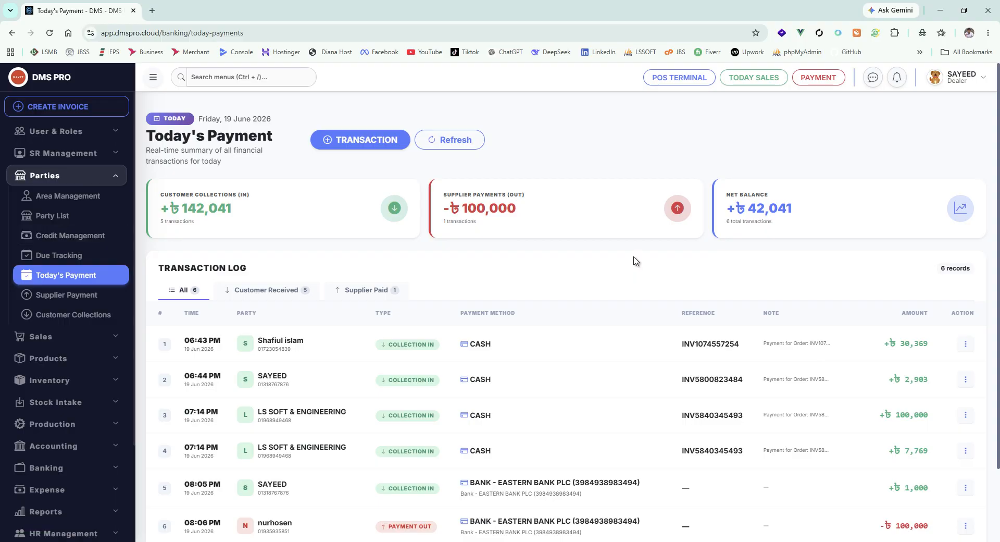
click(116, 180)
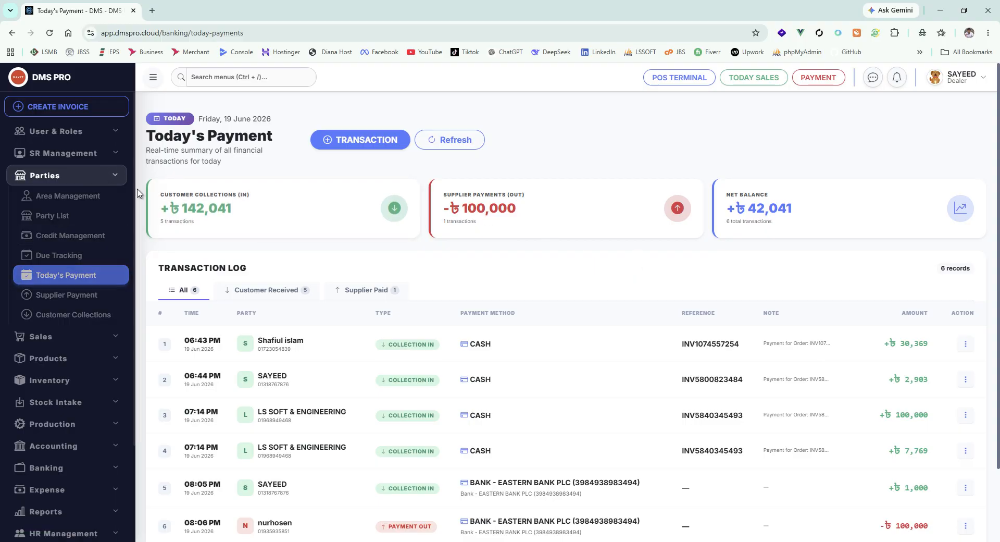